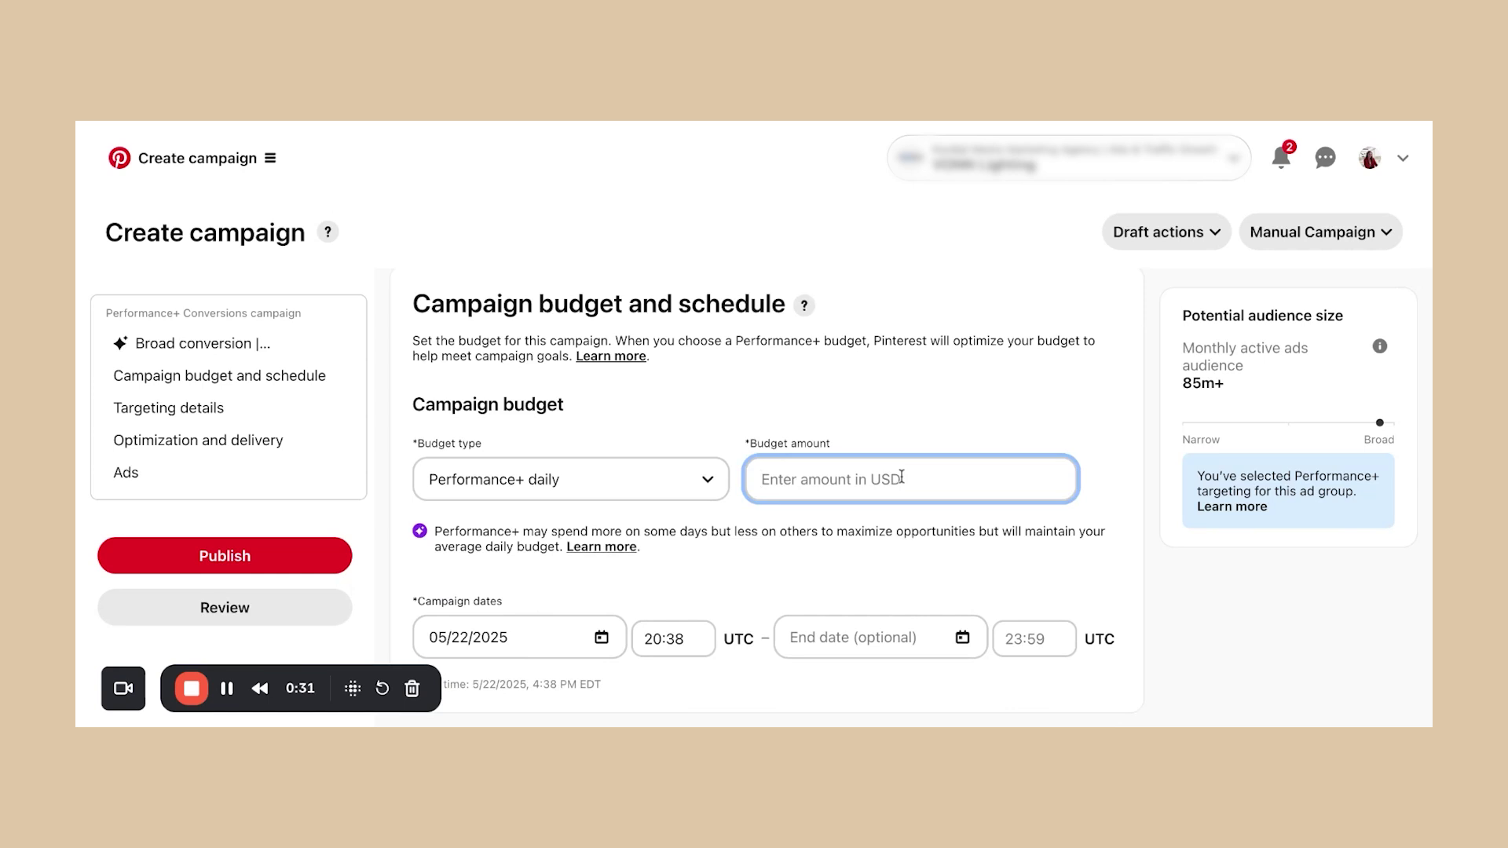
Step: Set the campaign's Performance+ daily budget amount to 25.00 USD
{"action": "type", "text": "25.00"}
{"action": "triple_click", "coordinate": [884, 400]}
{"action": "scroll", "coordinate": [785, 392], "scroll_direction": "down", "scroll_amount": 3}
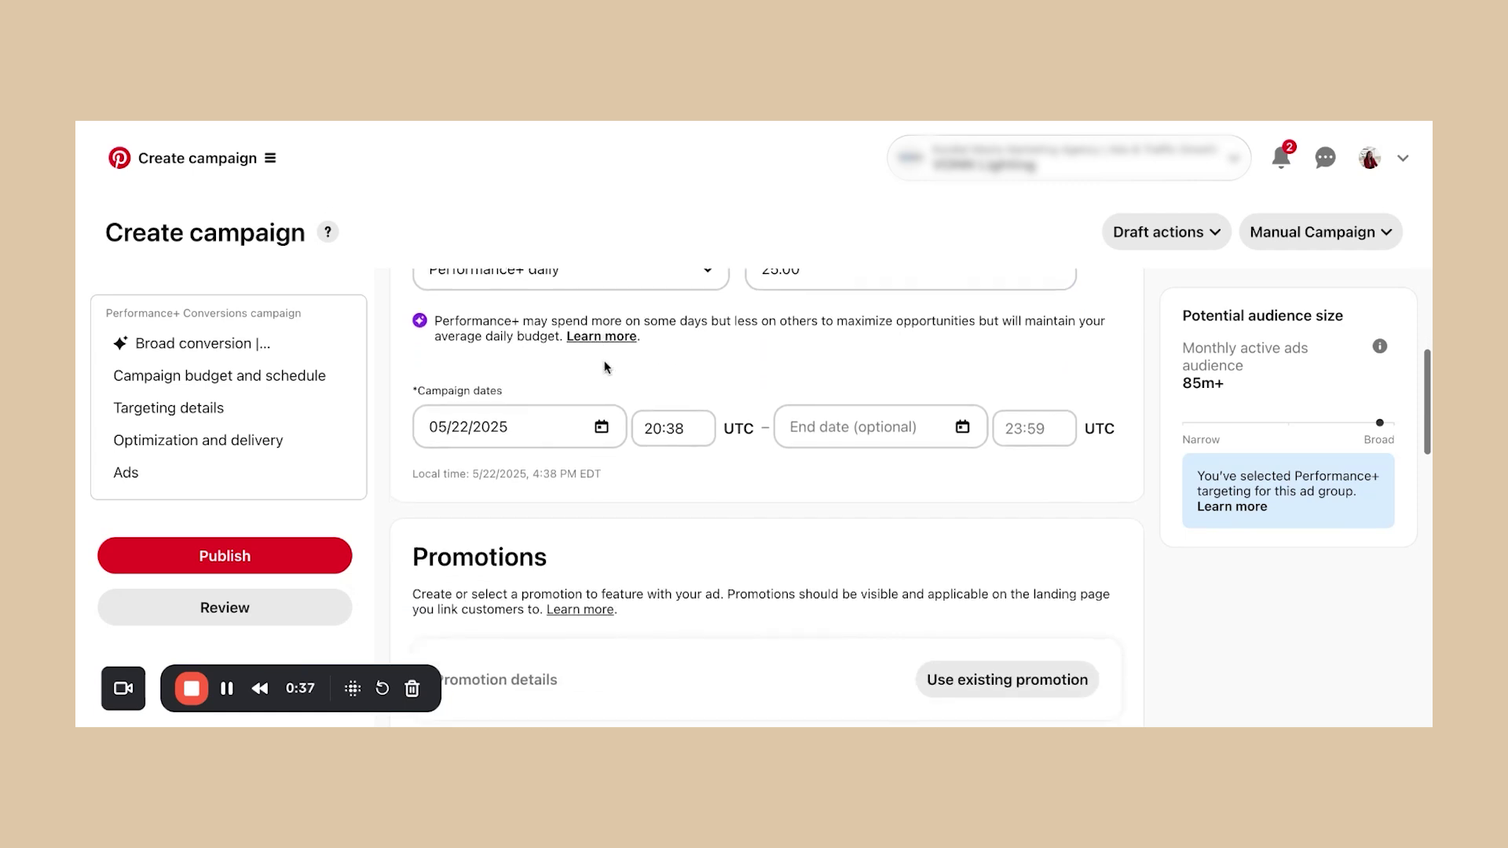
Step: Review the campaign dates and the available promotion options
{"action": "scroll", "coordinate": [607, 366], "scroll_direction": "down", "scroll_amount": 1}
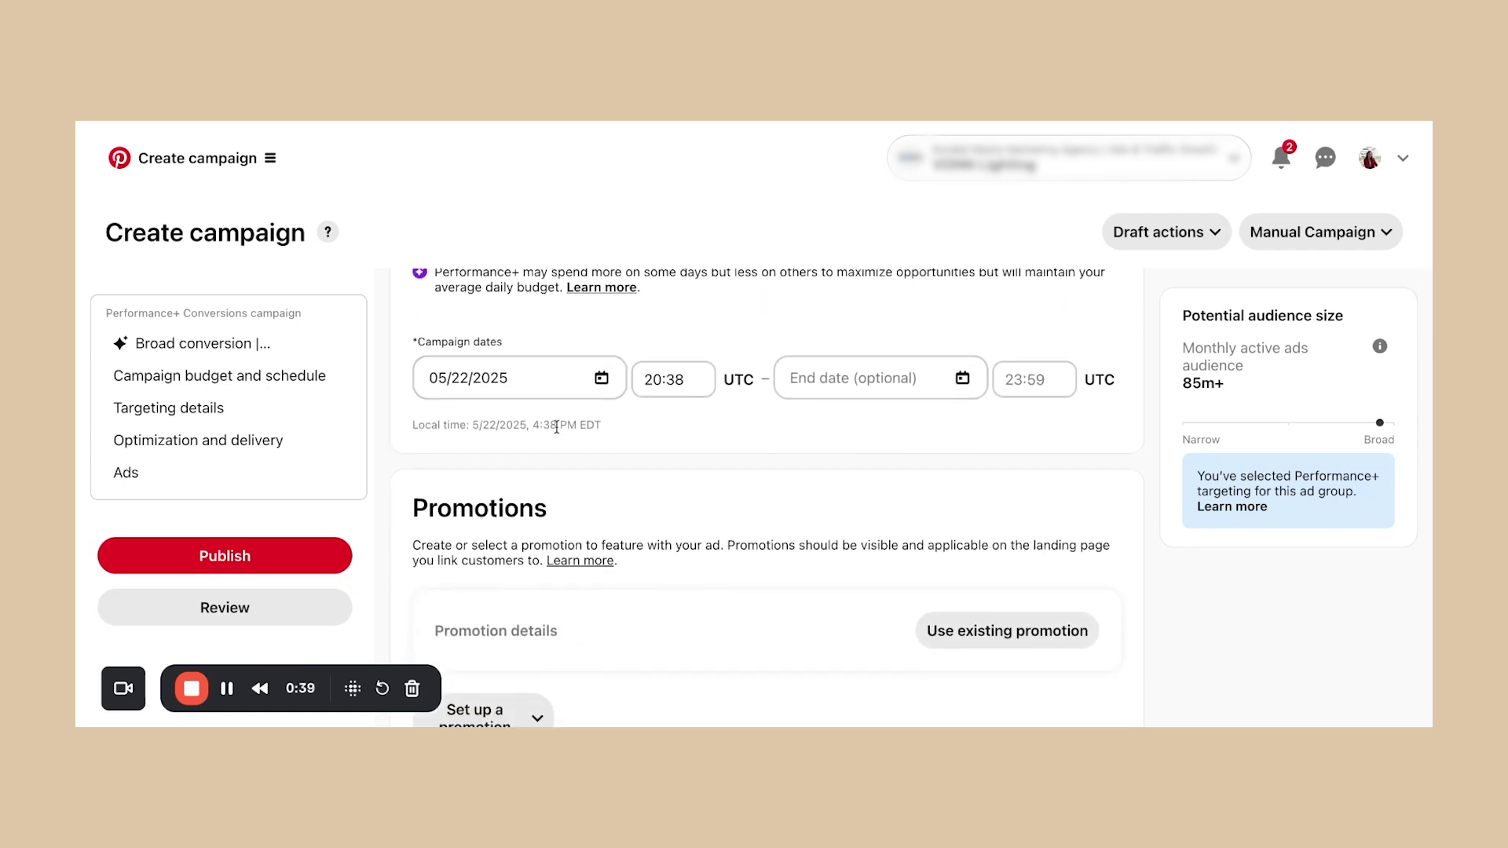
{"action": "scroll", "coordinate": [556, 427], "scroll_direction": "down", "scroll_amount": 1}
{"action": "scroll", "coordinate": [556, 428], "scroll_direction": "down", "scroll_amount": 3}
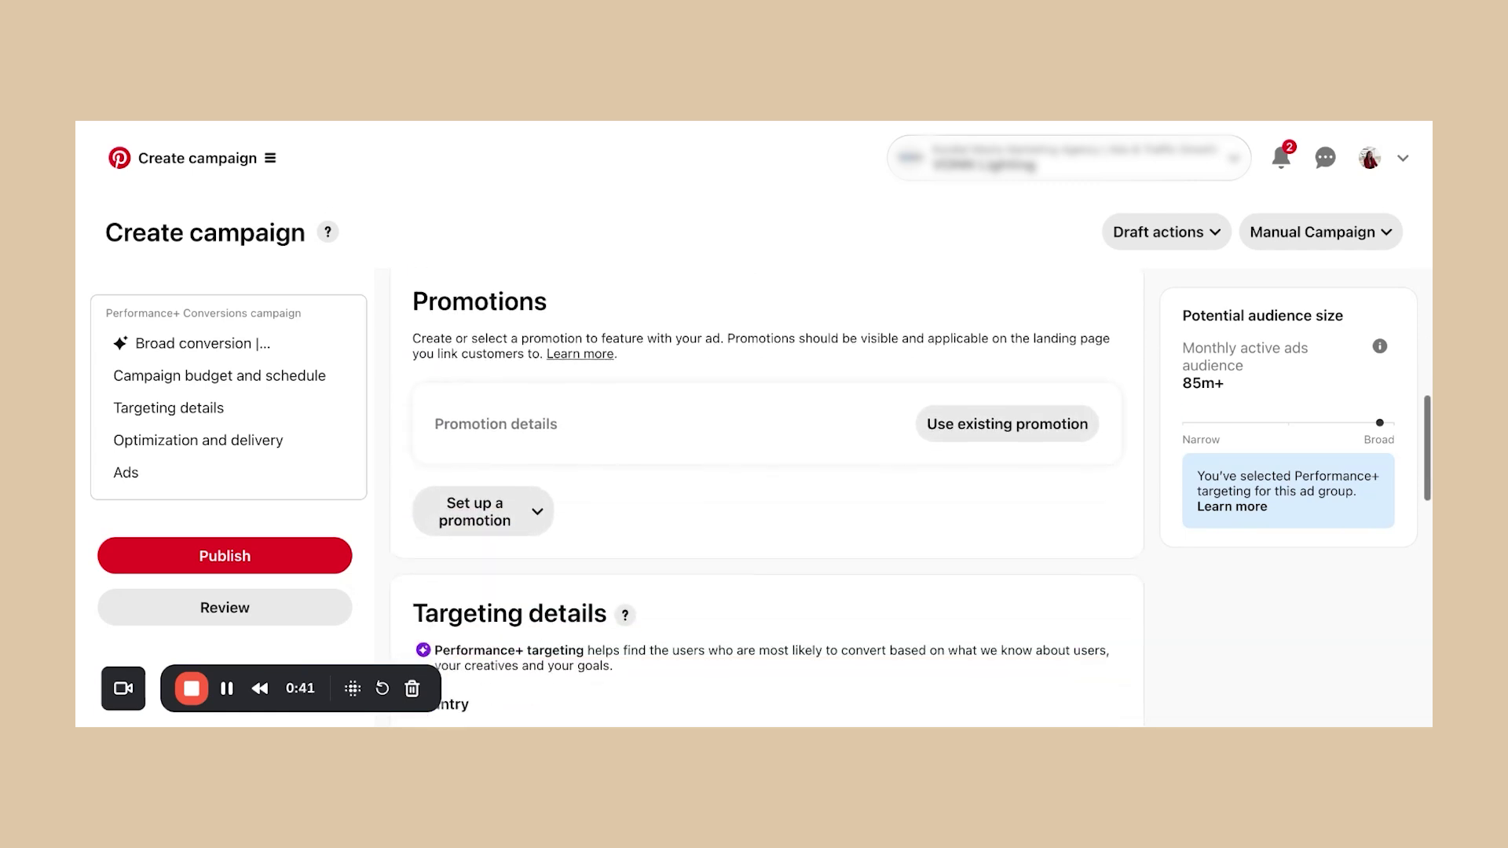
{"action": "scroll", "coordinate": [766, 500], "scroll_direction": "up", "scroll_amount": 1}
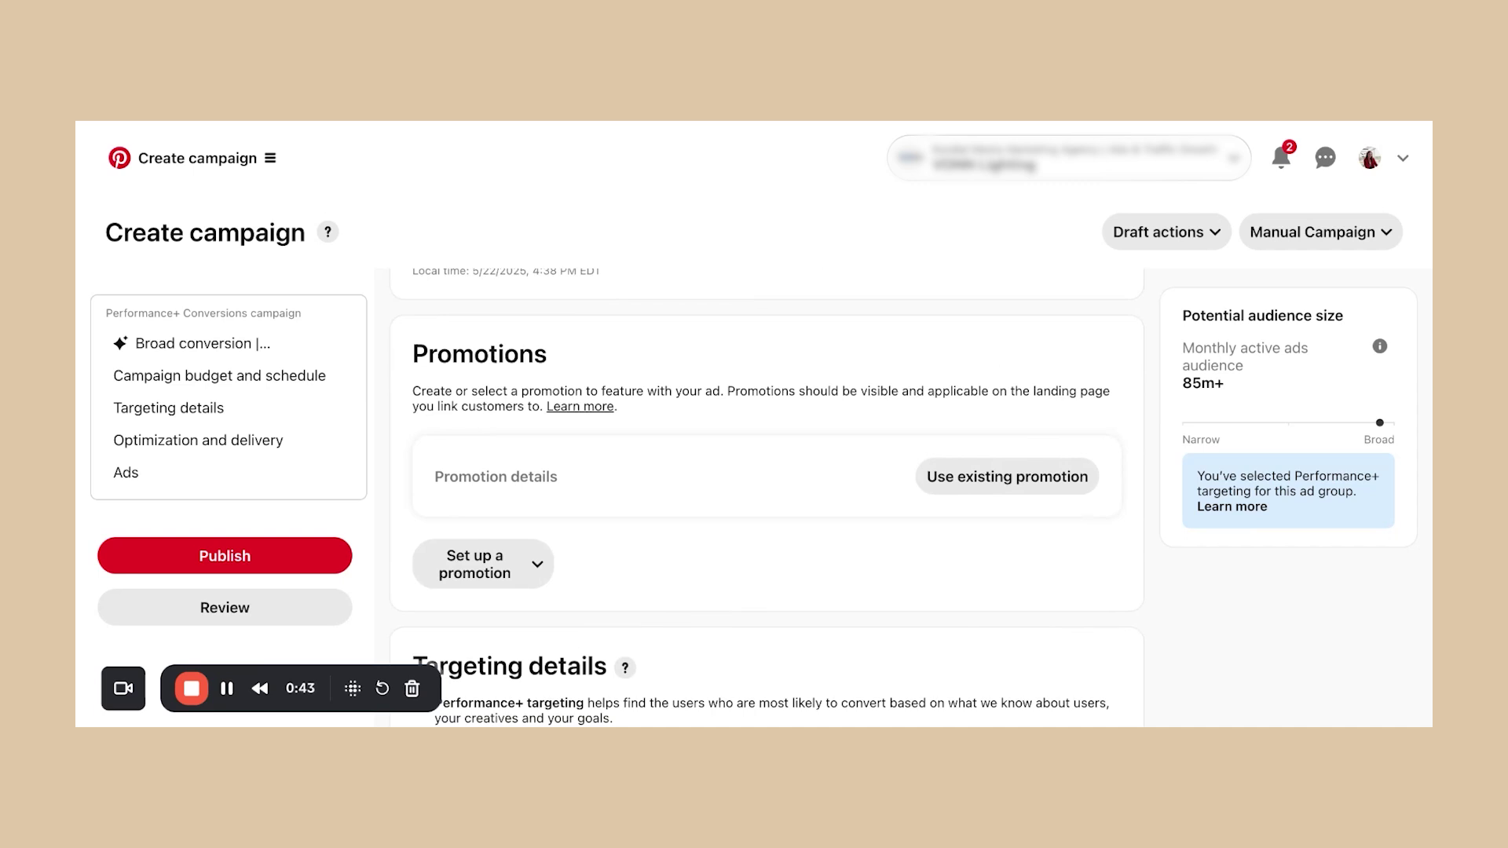
{"action": "scroll", "coordinate": [510, 424], "scroll_direction": "down", "scroll_amount": 1}
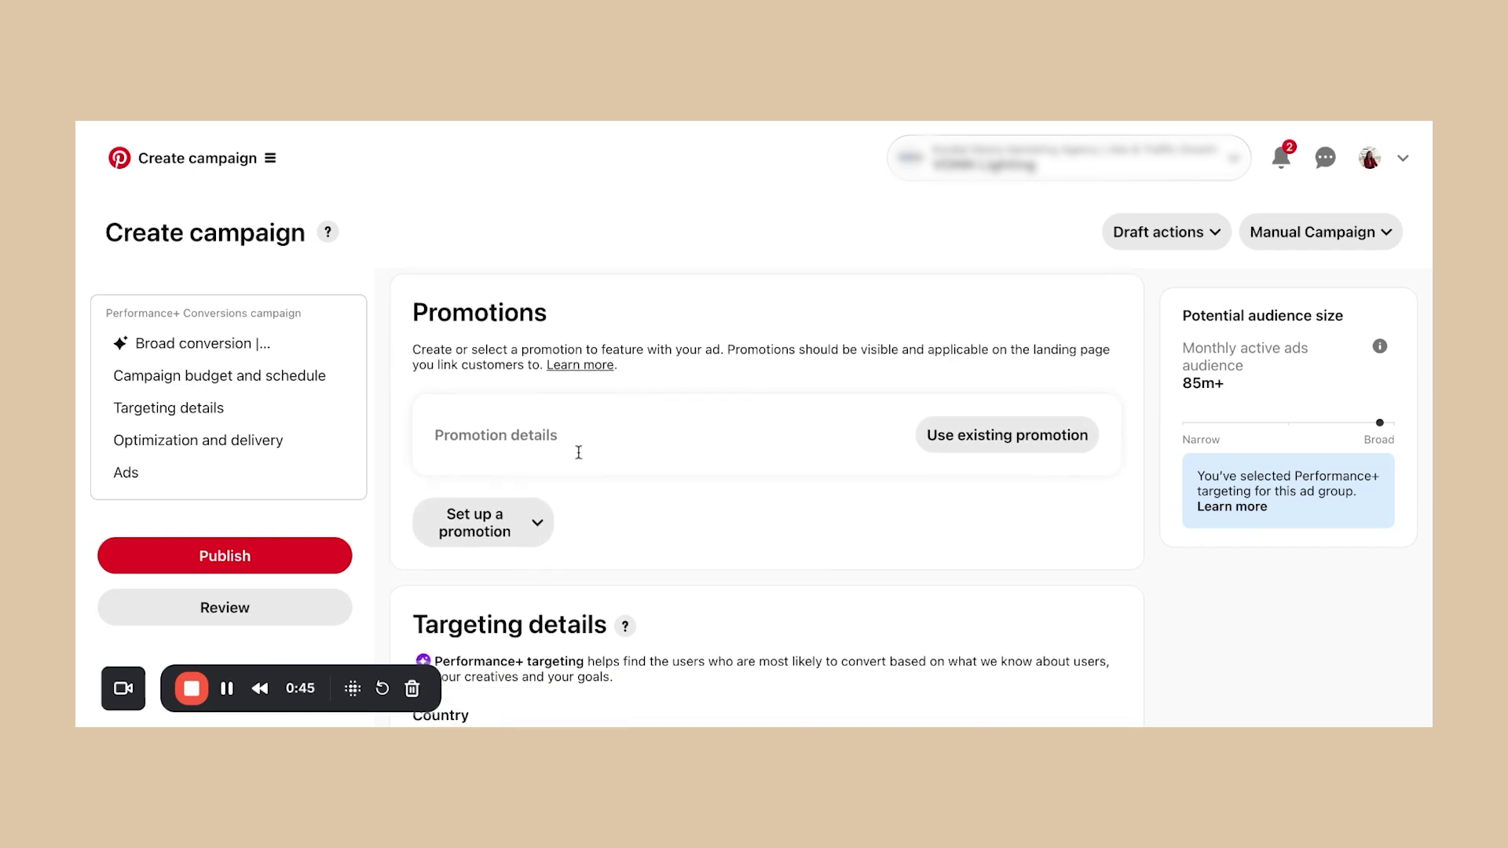
{"action": "scroll", "coordinate": [589, 448], "scroll_direction": "down", "scroll_amount": 2}
{"action": "scroll", "coordinate": [589, 440], "scroll_direction": "up", "scroll_amount": 1}
{"action": "scroll", "coordinate": [690, 464], "scroll_direction": "down", "scroll_amount": 3}
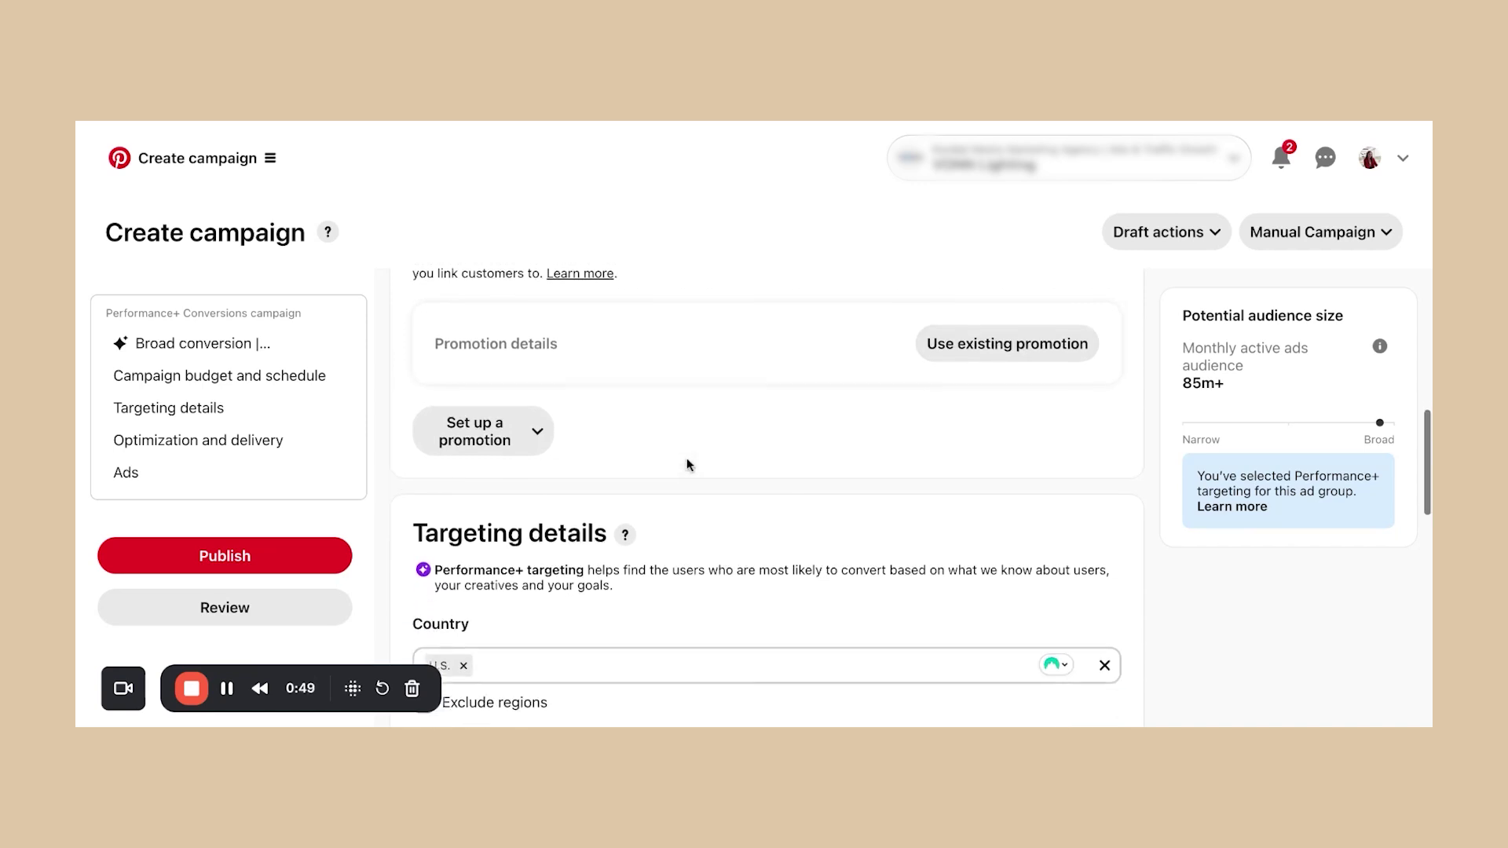
Step: Examine the targeting details, including country, excluded regions, age and audience list options
{"action": "scroll", "coordinate": [688, 464], "scroll_direction": "down", "scroll_amount": 4}
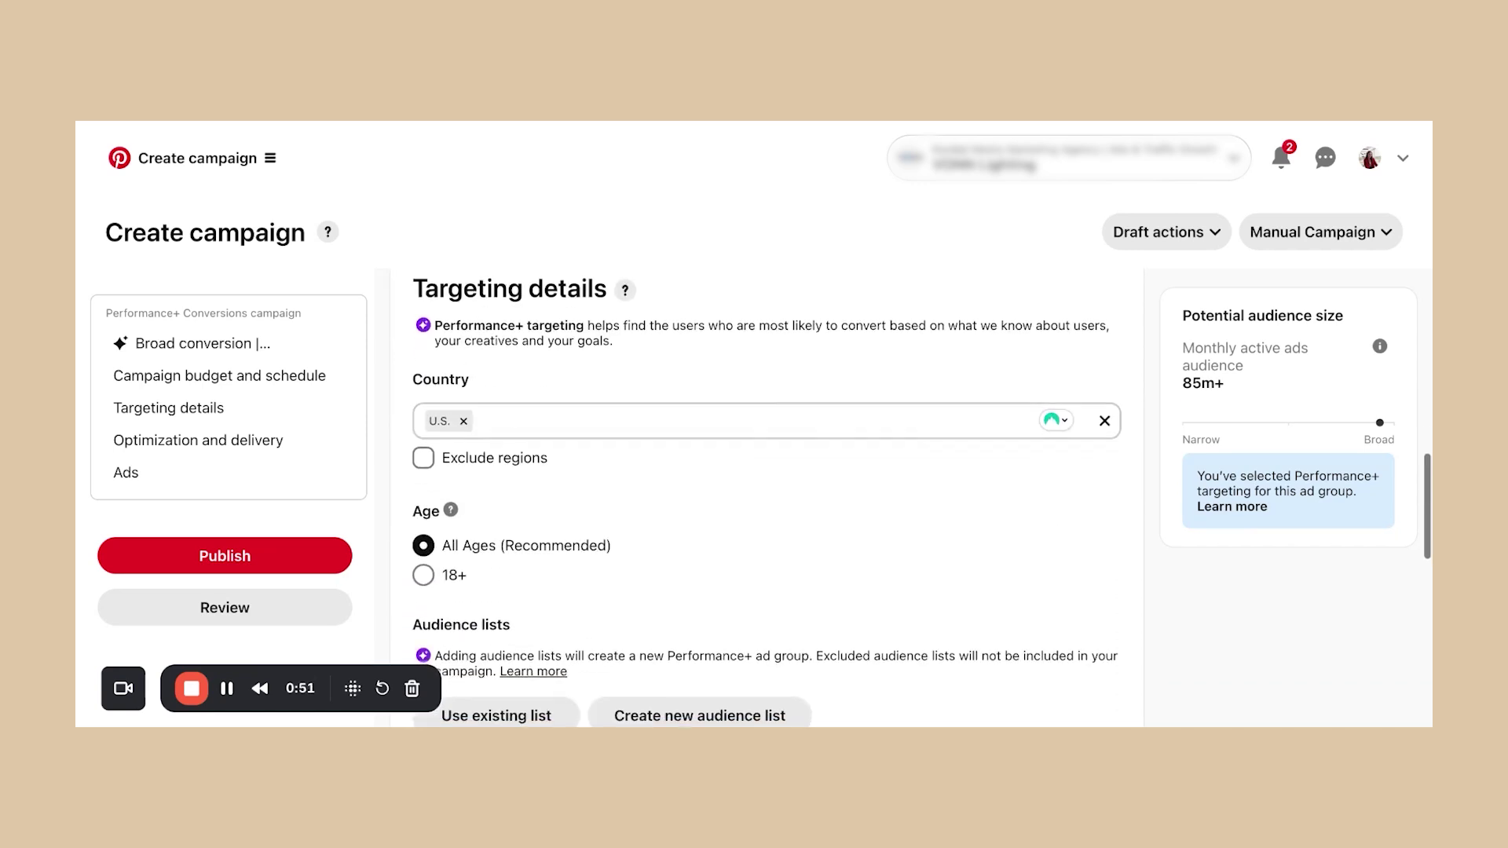
{"action": "scroll", "coordinate": [614, 367], "scroll_direction": "down", "scroll_amount": 2}
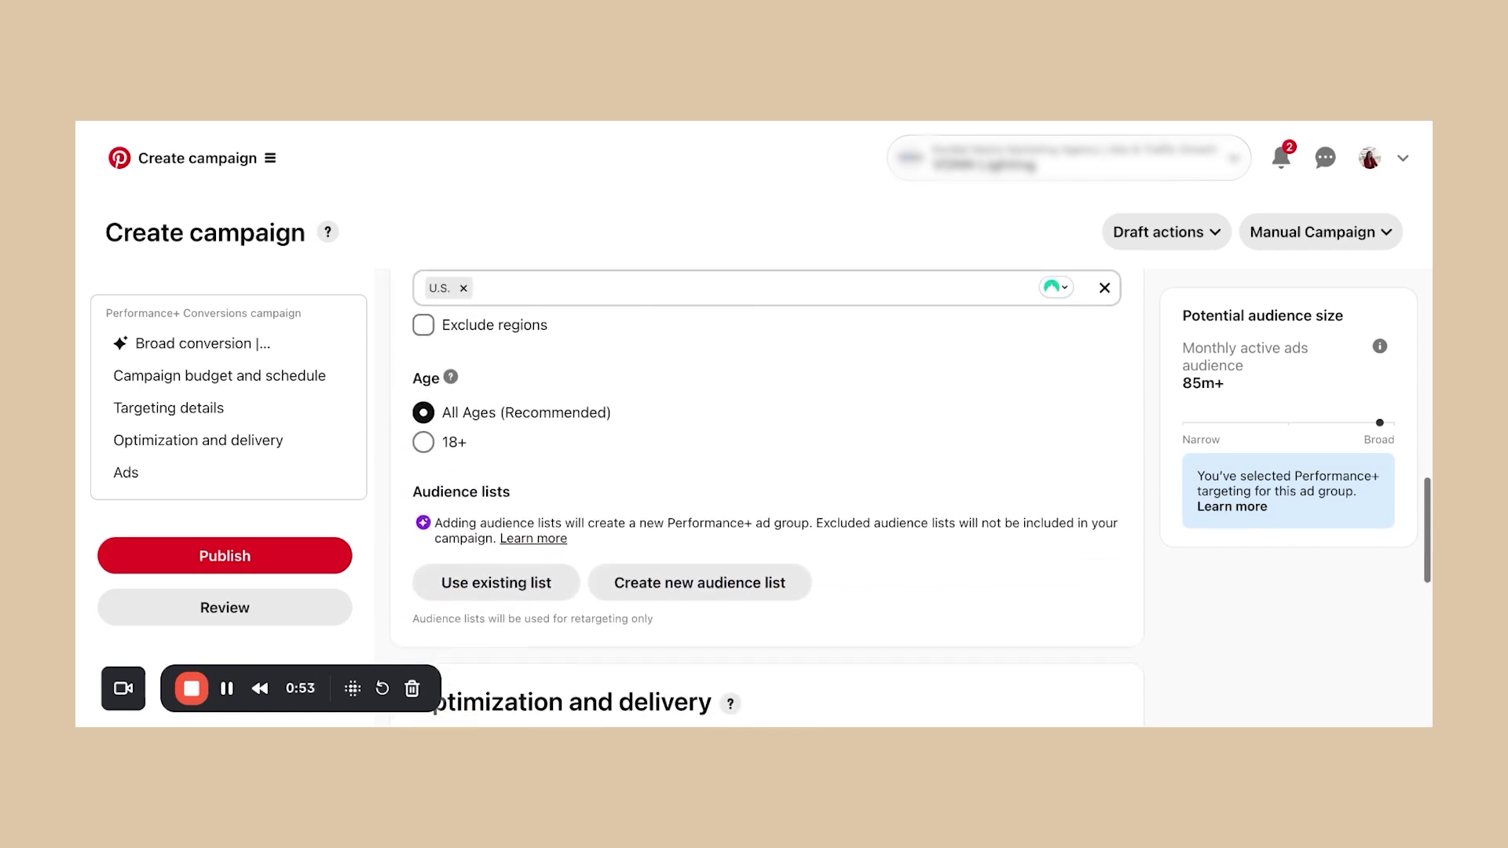
{"action": "scroll", "coordinate": [614, 367], "scroll_direction": "up", "scroll_amount": 2}
{"action": "scroll", "coordinate": [614, 368], "scroll_direction": "up", "scroll_amount": 6}
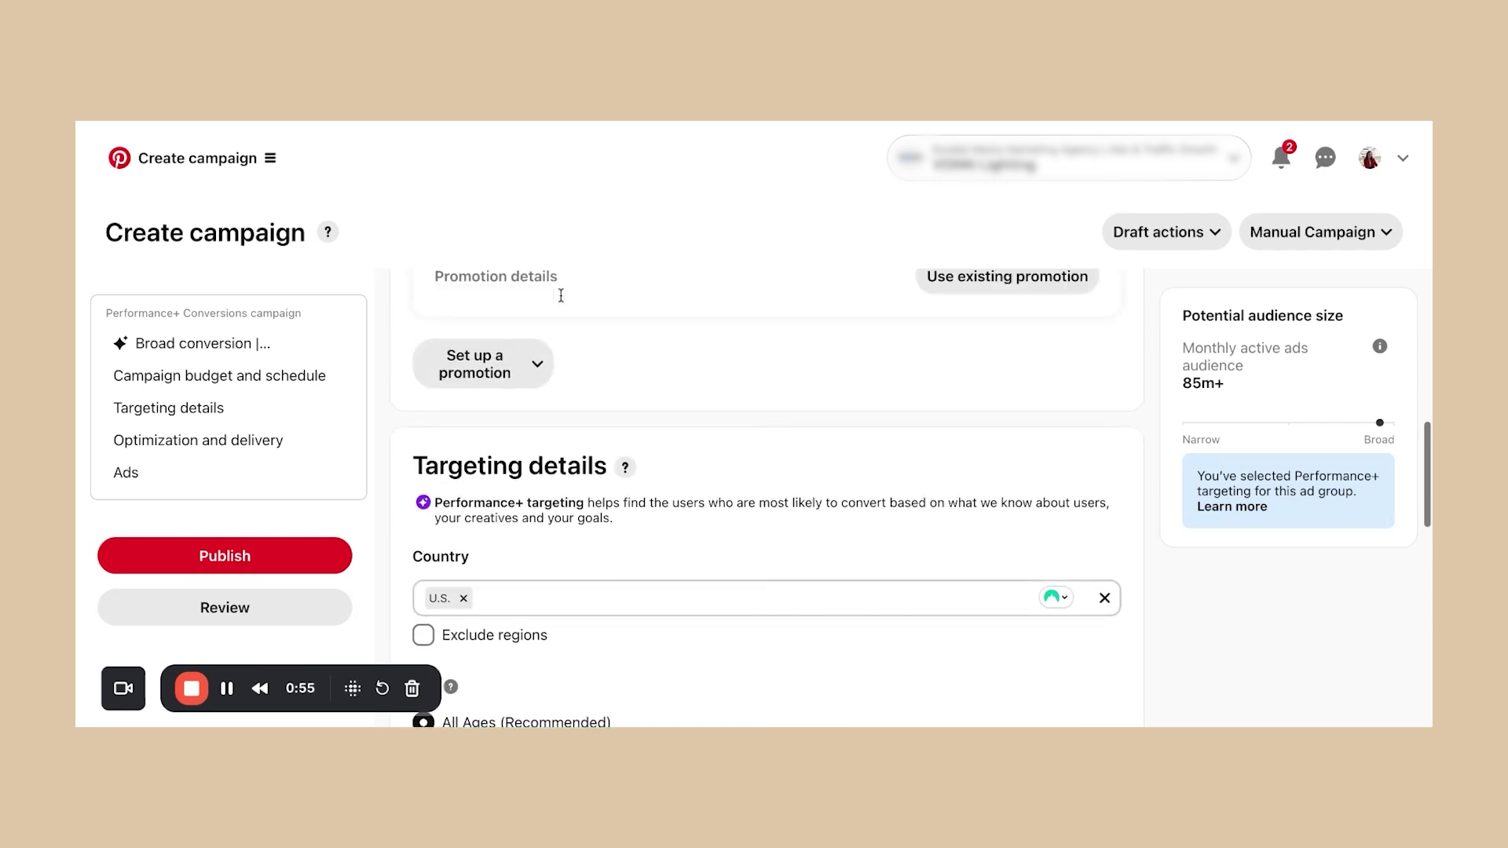
{"action": "scroll", "coordinate": [482, 516], "scroll_direction": "down", "scroll_amount": 5}
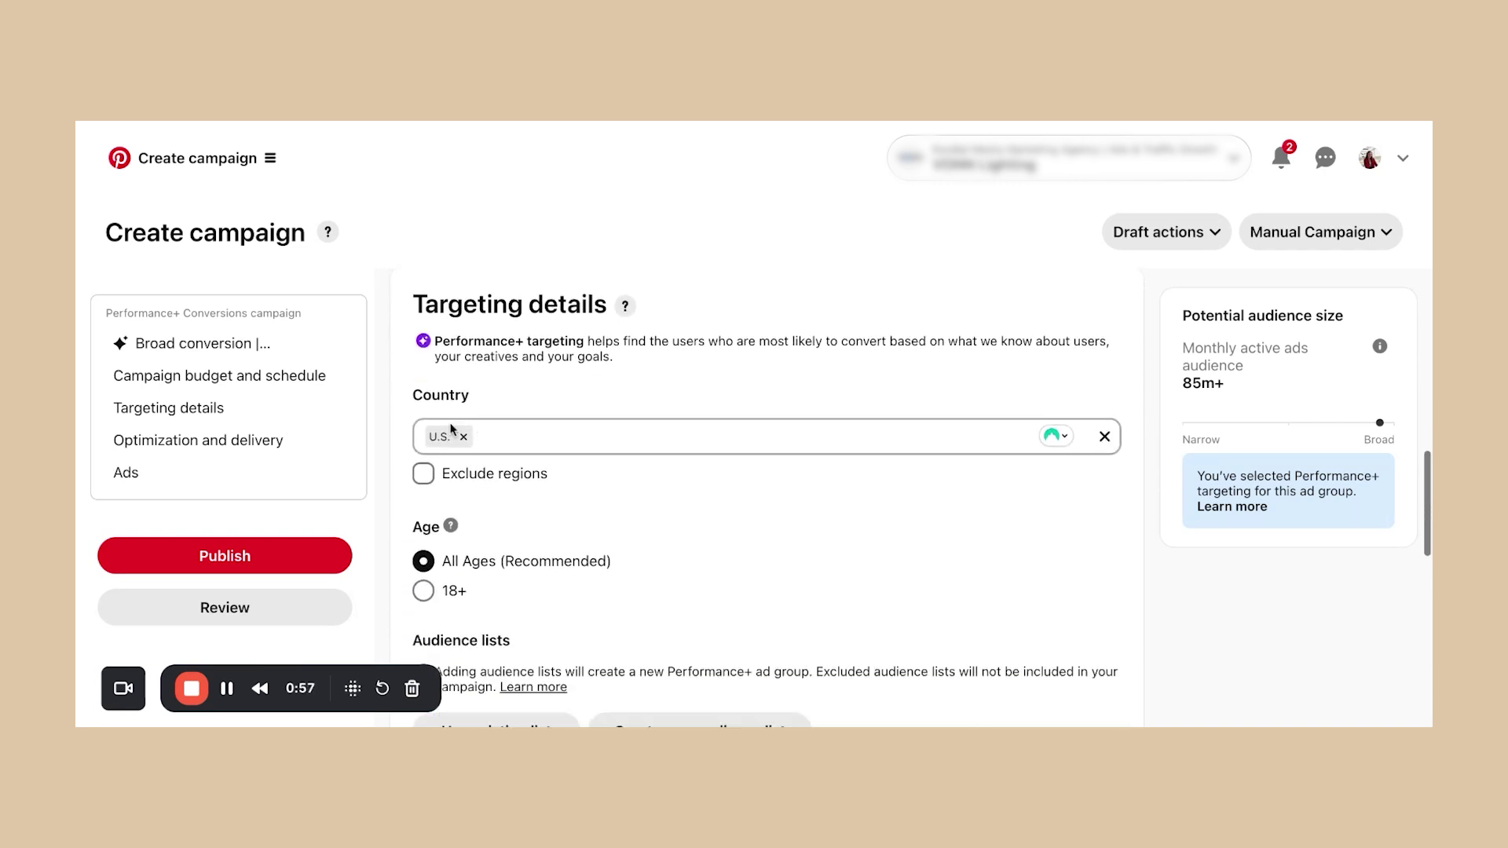
{"action": "scroll", "coordinate": [505, 484], "scroll_direction": "down", "scroll_amount": 1}
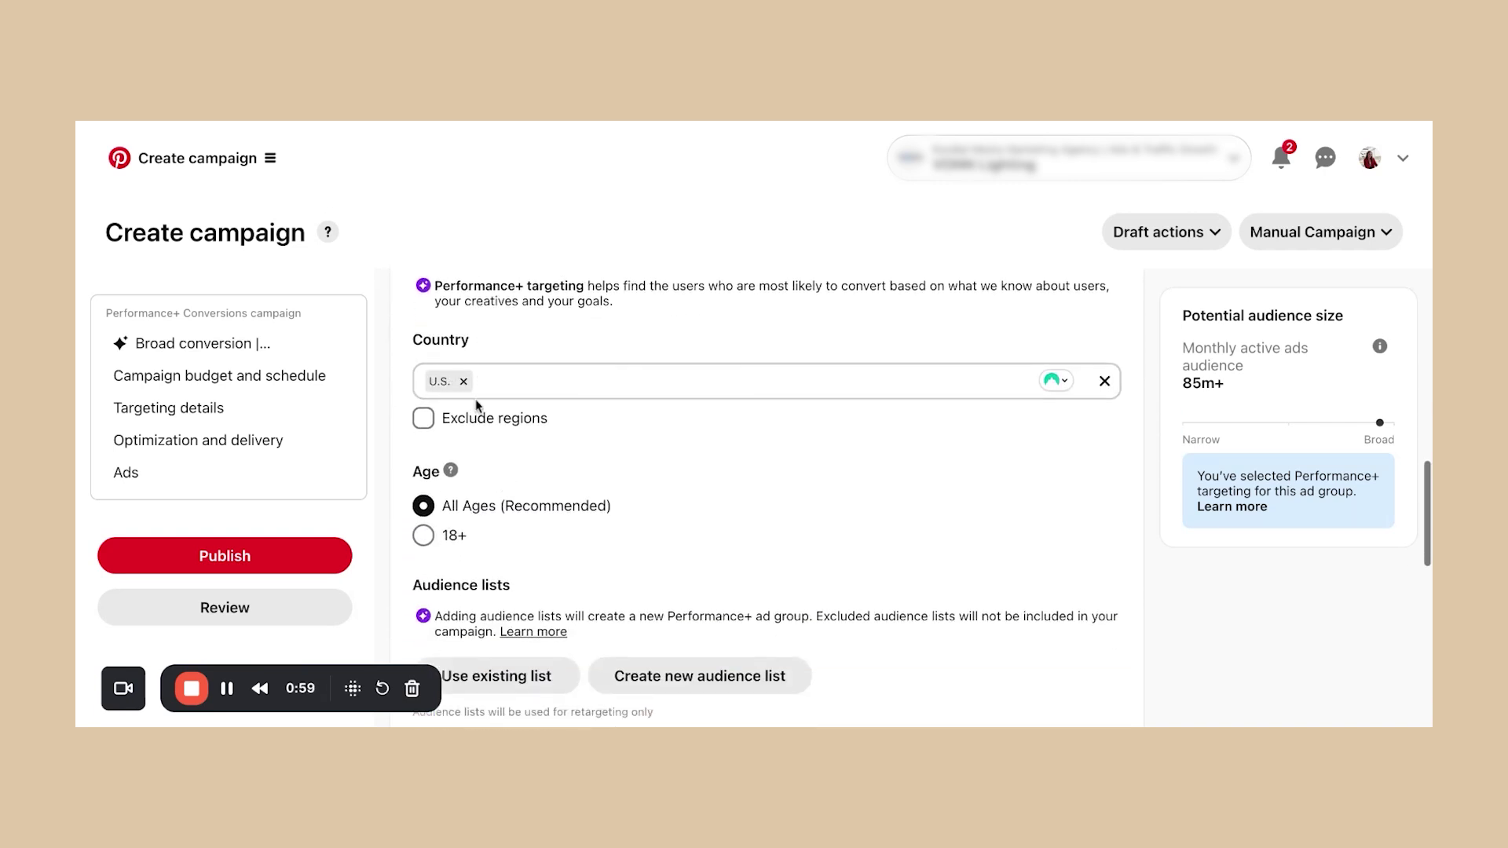
{"action": "scroll", "coordinate": [463, 440], "scroll_direction": "down", "scroll_amount": 1}
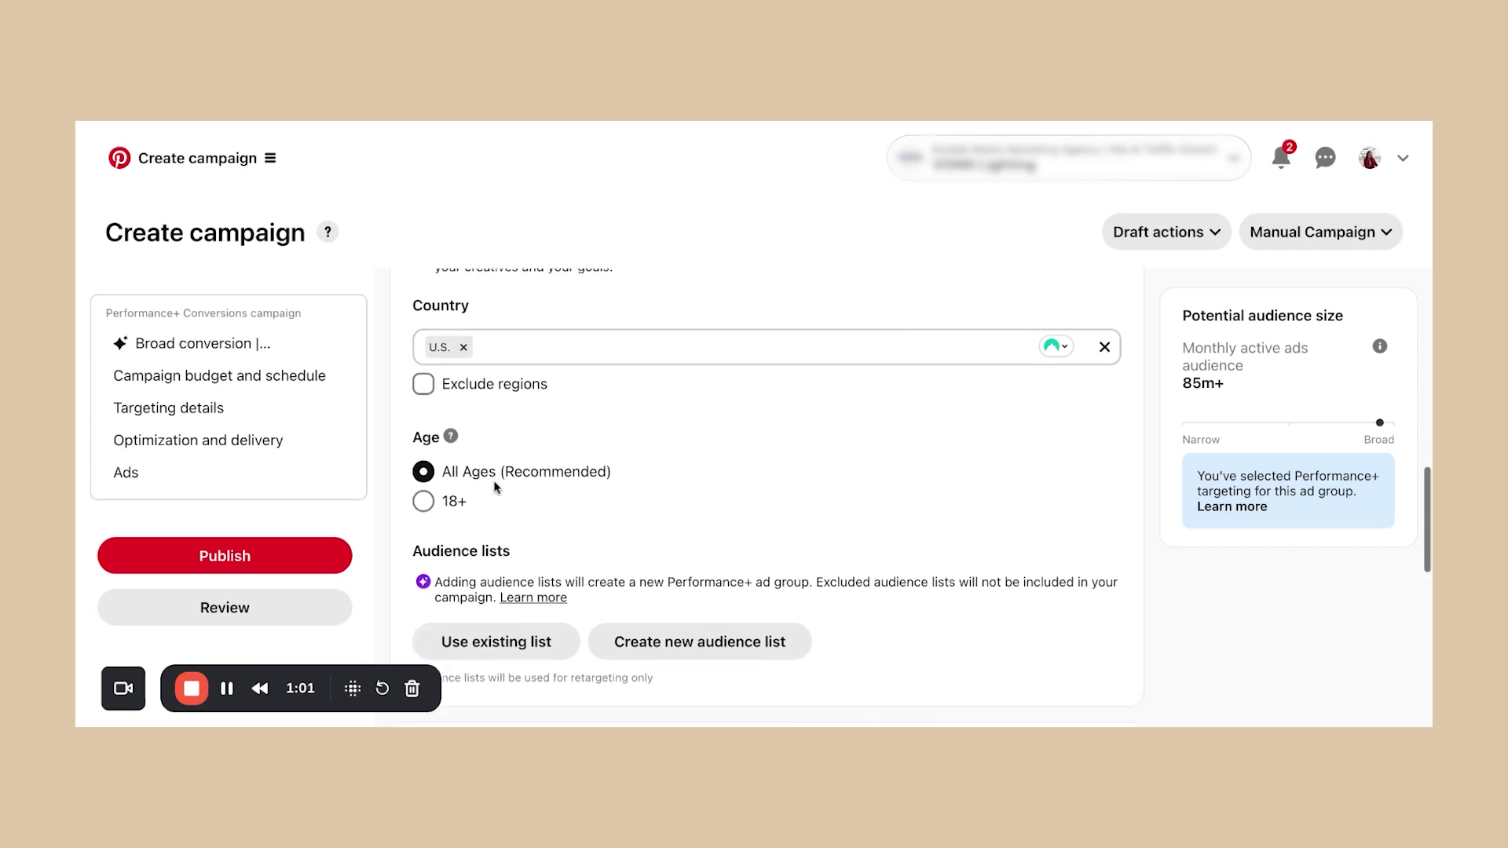
{"action": "scroll", "coordinate": [496, 487], "scroll_direction": "down", "scroll_amount": 1}
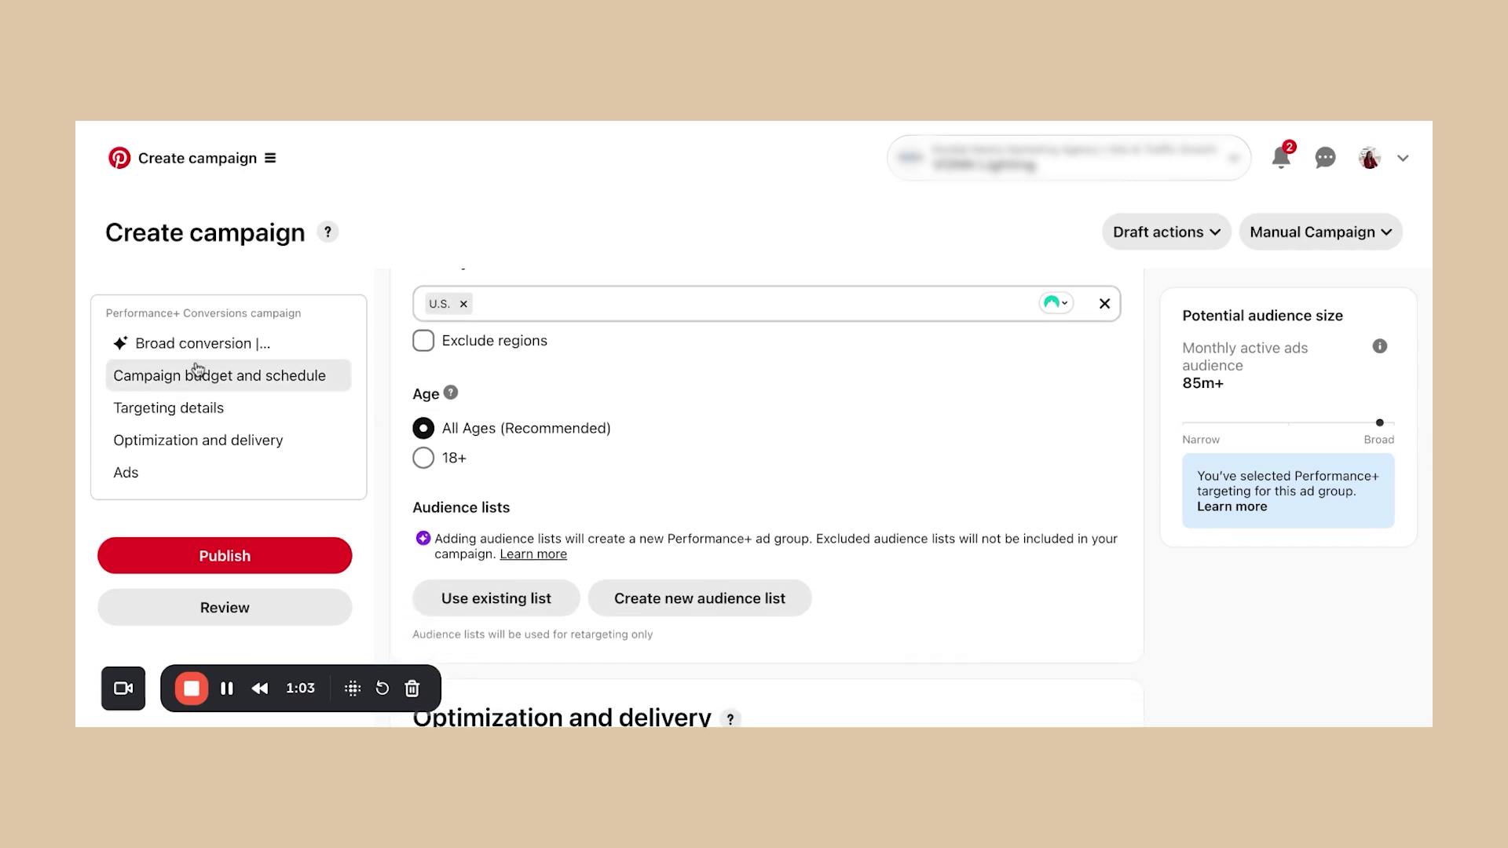
{"action": "scroll", "coordinate": [629, 427], "scroll_direction": "down", "scroll_amount": 2}
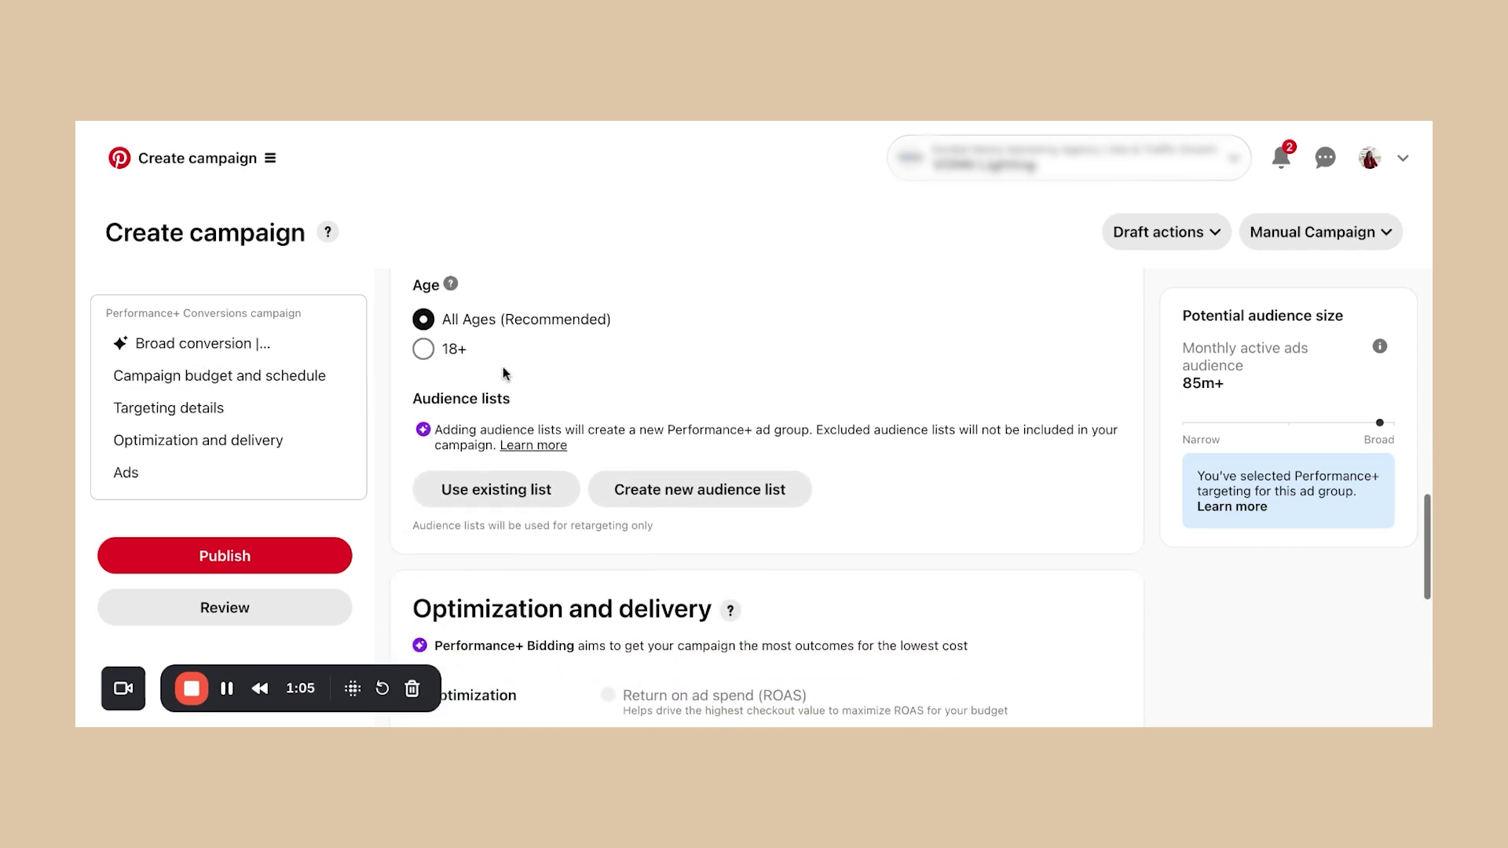
{"action": "scroll", "coordinate": [455, 352], "scroll_direction": "up", "scroll_amount": 1}
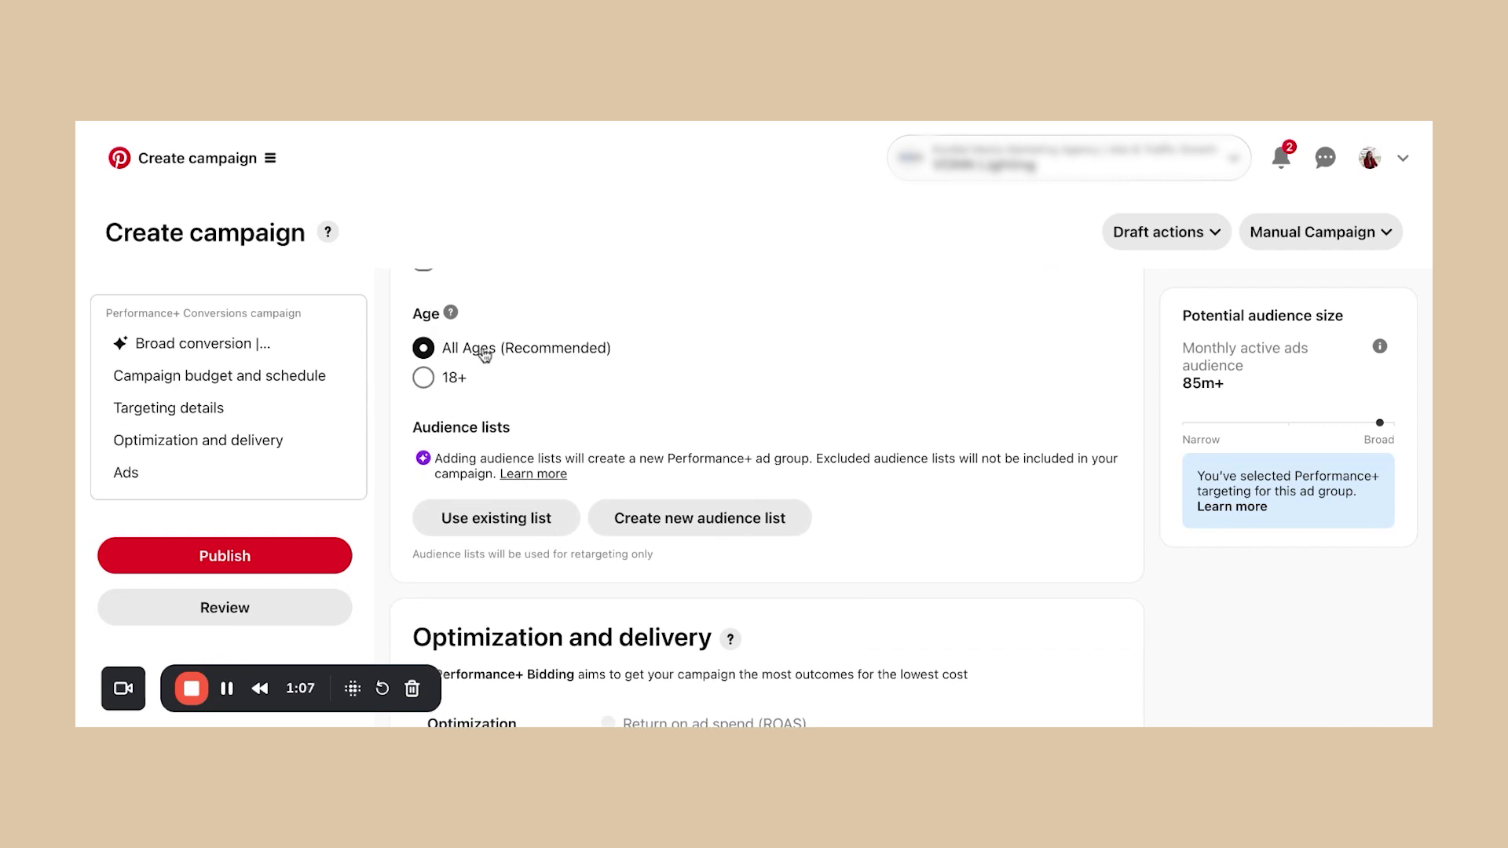
{"action": "scroll", "coordinate": [689, 461], "scroll_direction": "down", "scroll_amount": 5}
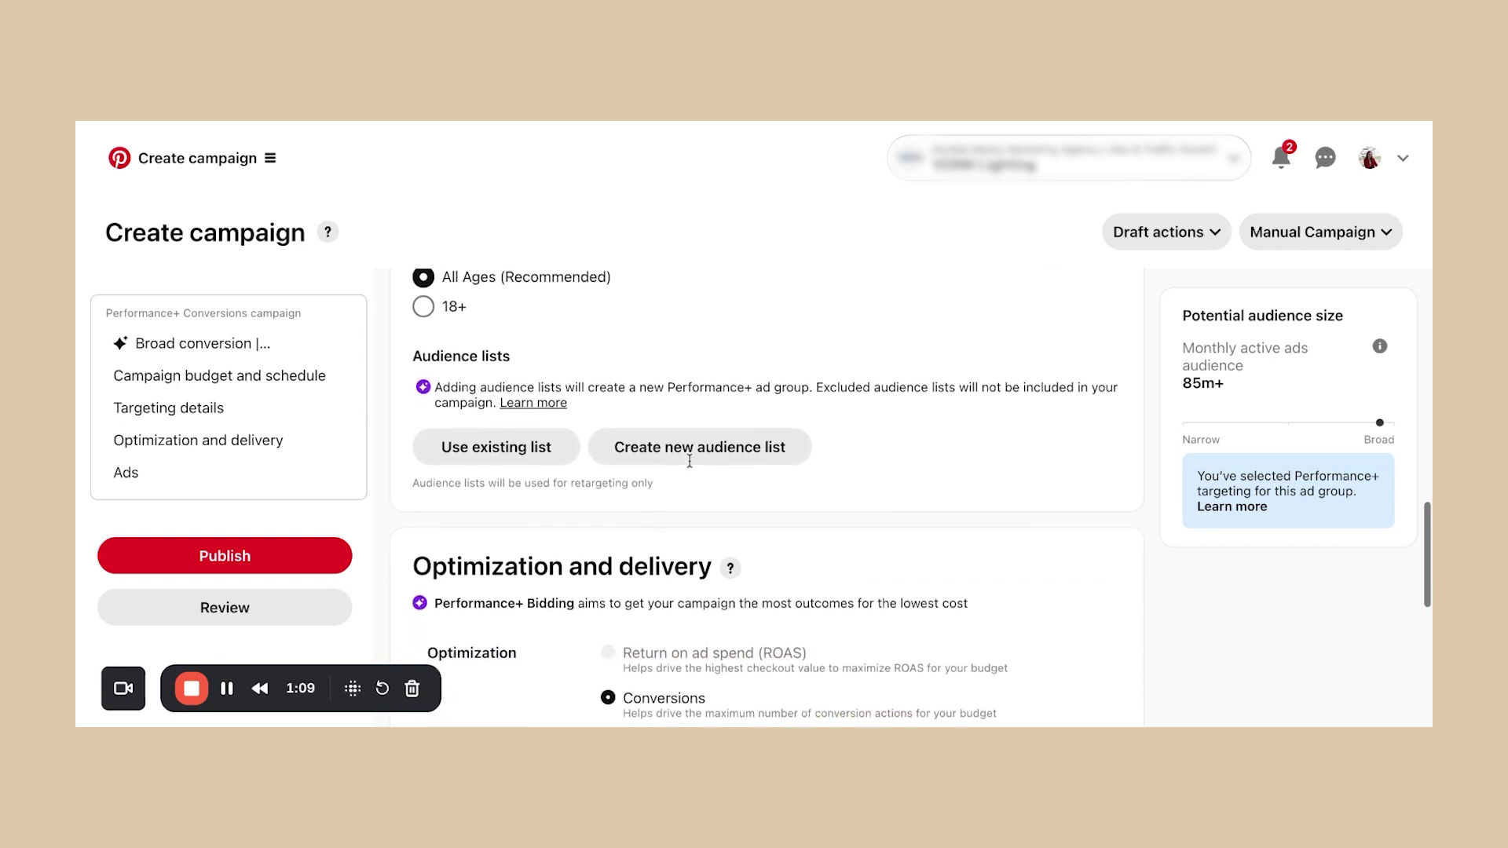
{"action": "scroll", "coordinate": [633, 364], "scroll_direction": "up", "scroll_amount": 2}
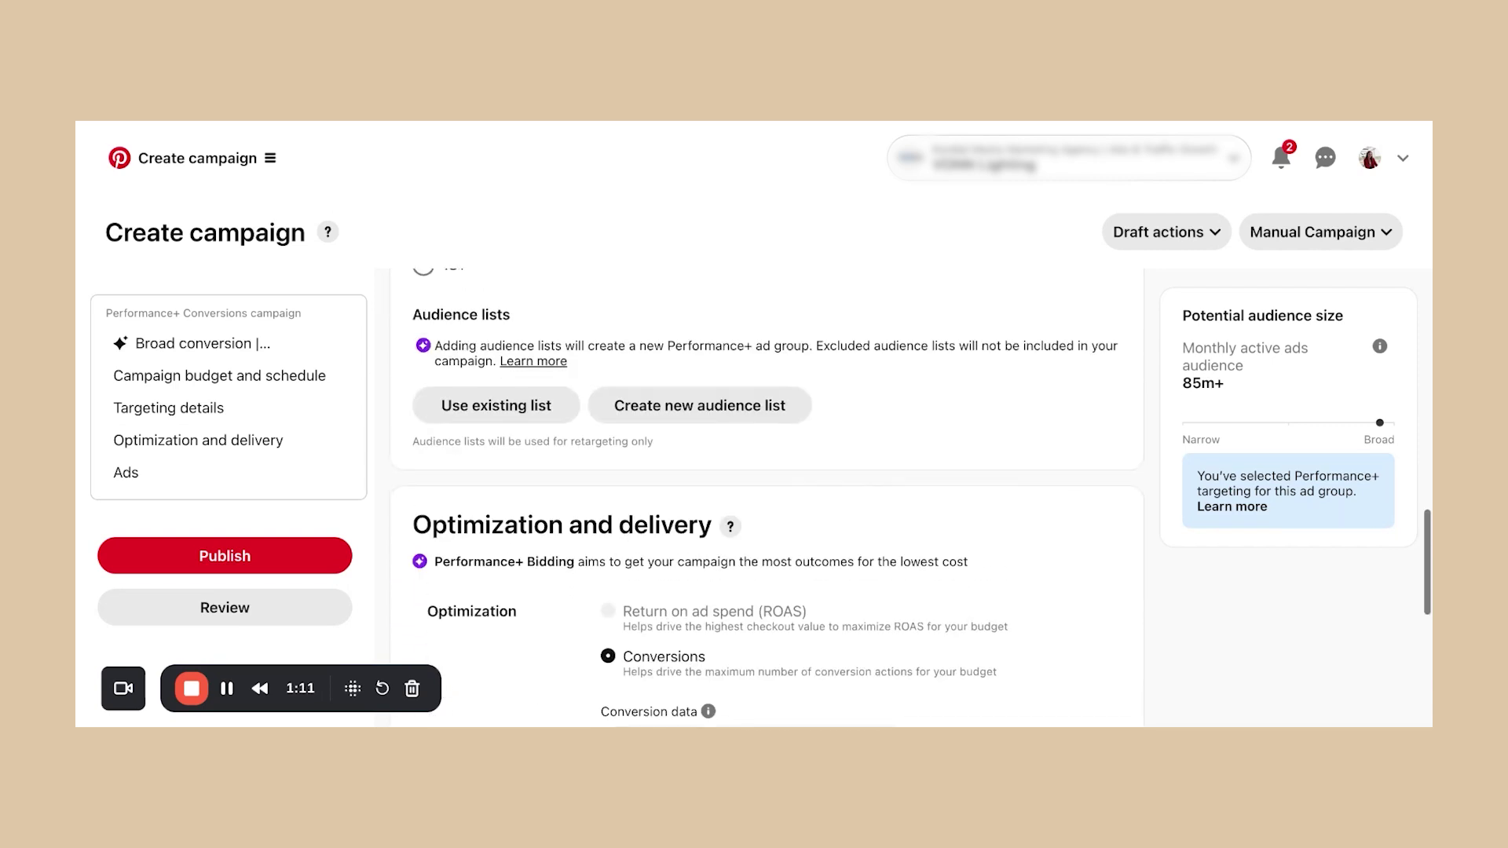
Step: Examine the optimization goal, the conversion event setting and the available ad creation options
{"action": "scroll", "coordinate": [633, 364], "scroll_direction": "down", "scroll_amount": 4}
{"action": "left_click", "coordinate": [708, 533]}
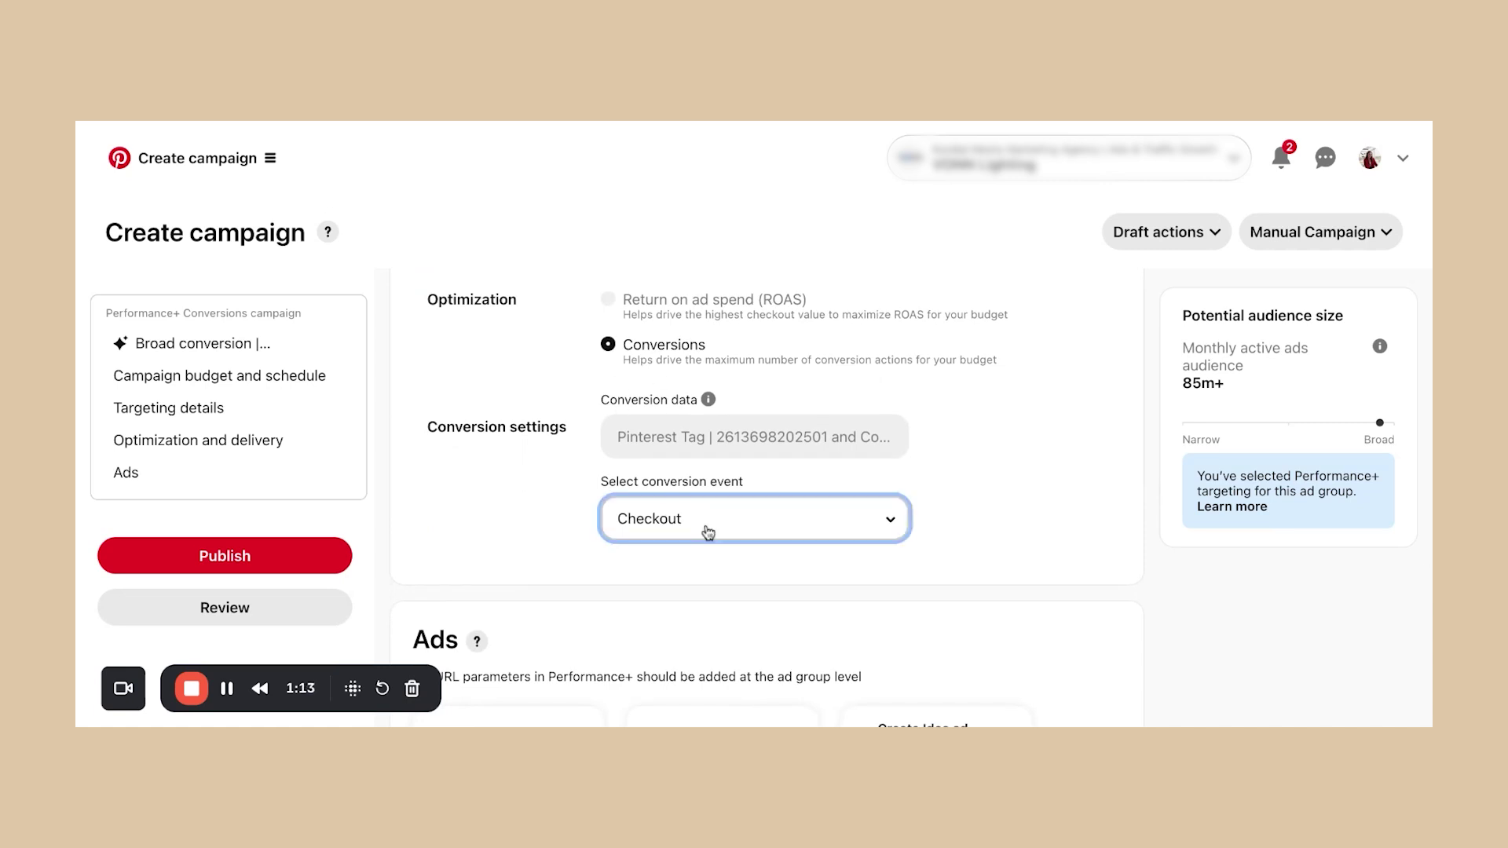
{"action": "scroll", "coordinate": [698, 533], "scroll_direction": "down", "scroll_amount": 4}
{"action": "scroll", "coordinate": [696, 529], "scroll_direction": "up", "scroll_amount": 3}
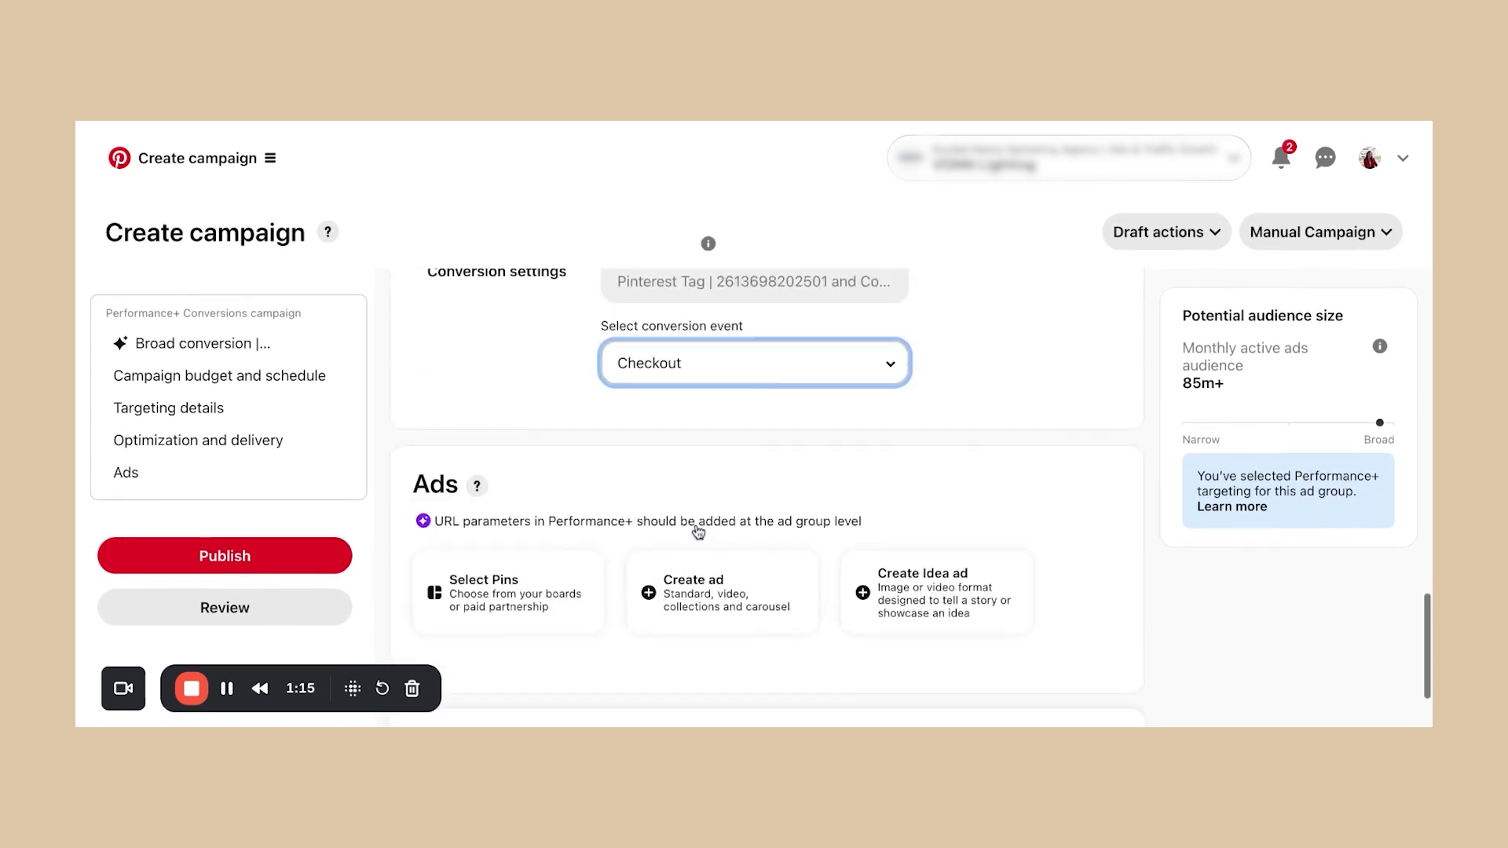
{"action": "scroll", "coordinate": [766, 494], "scroll_direction": "up", "scroll_amount": 8}
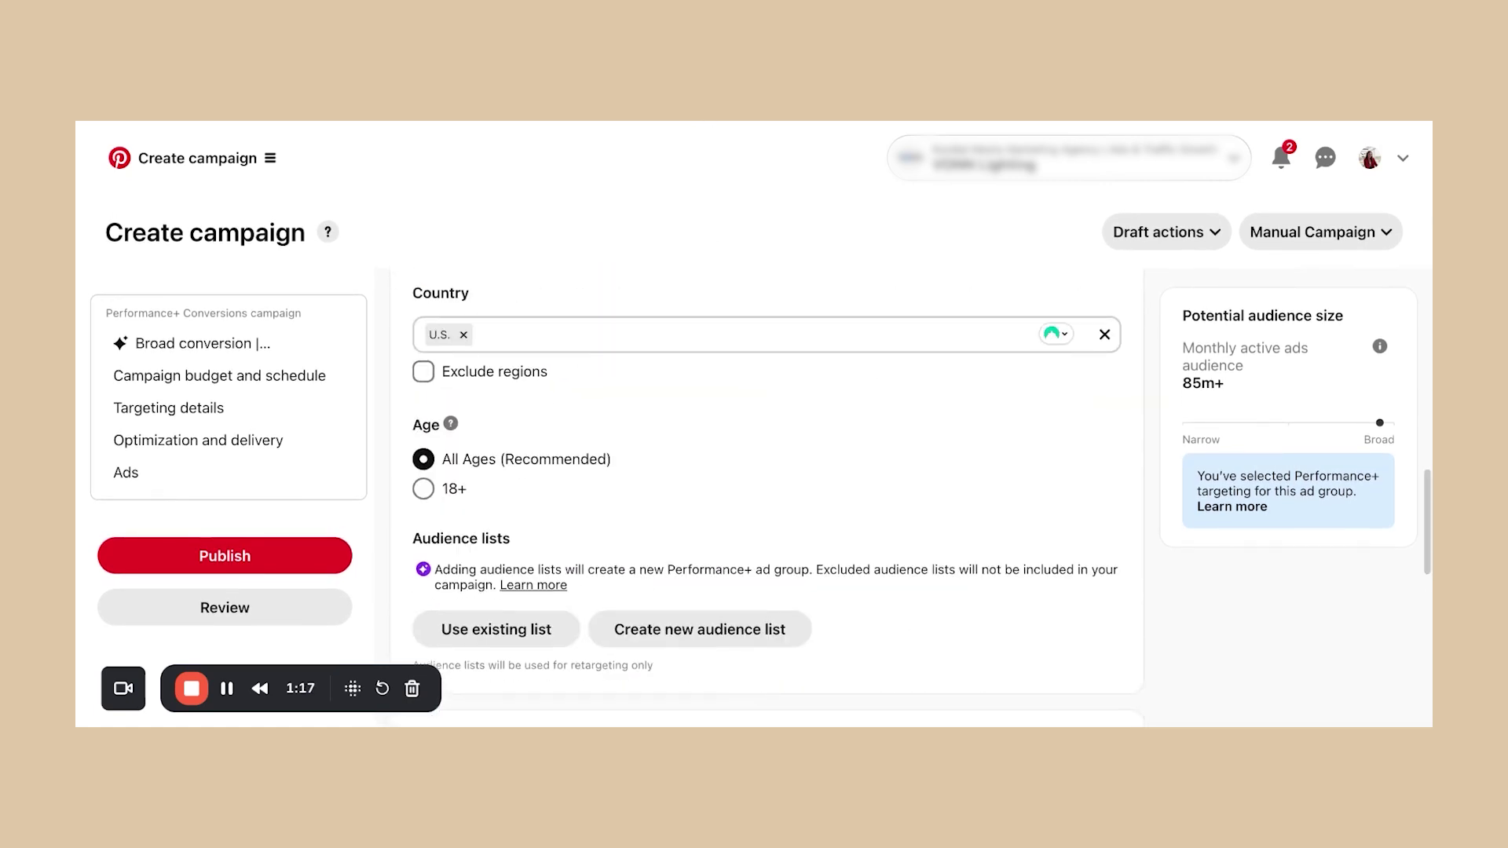
{"action": "scroll", "coordinate": [764, 498], "scroll_direction": "down", "scroll_amount": 2}
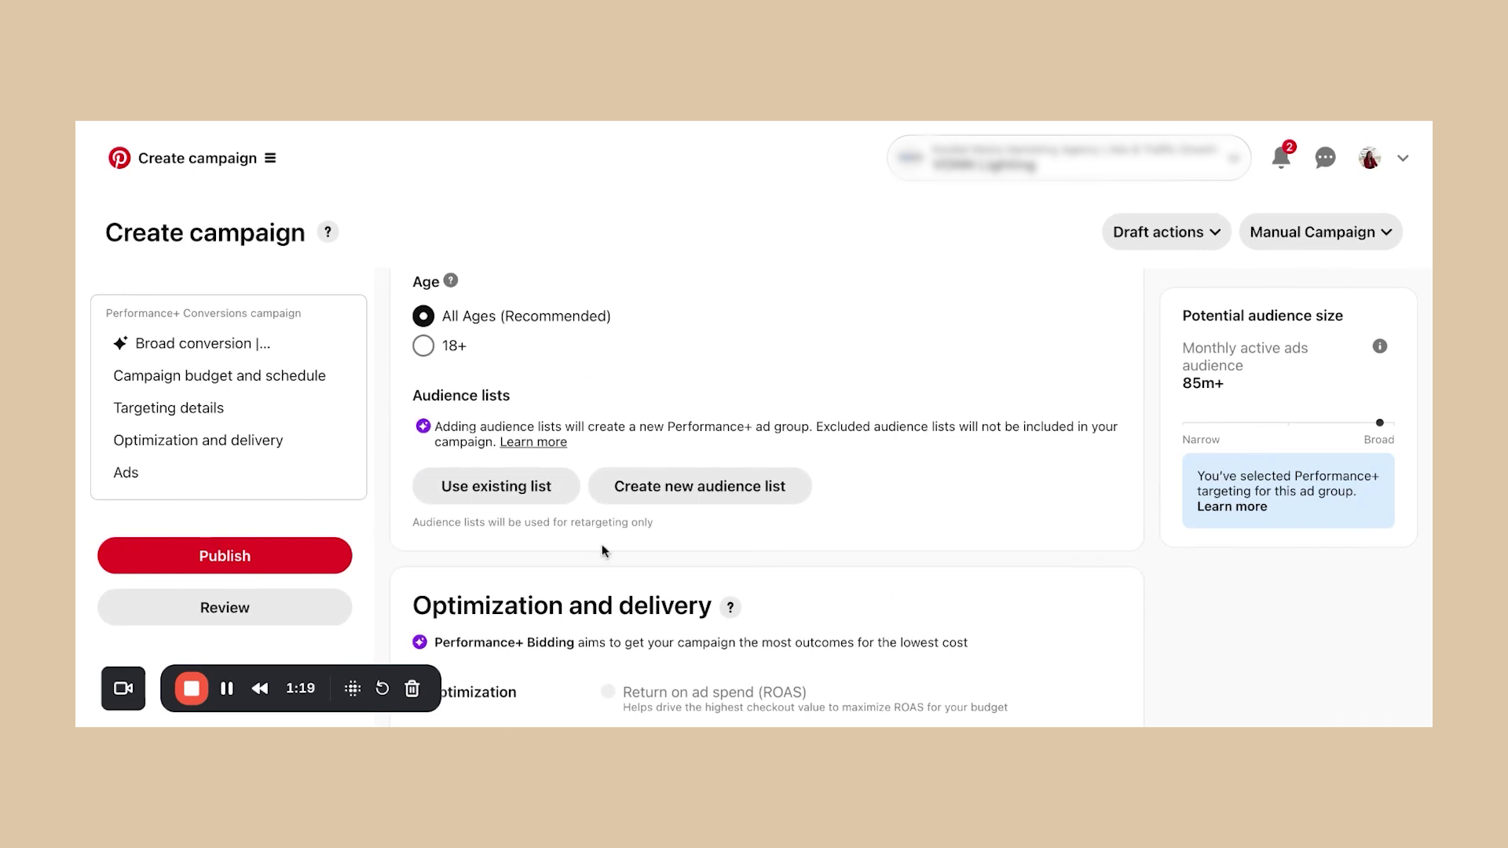
{"action": "scroll", "coordinate": [603, 549], "scroll_direction": "down", "scroll_amount": 10}
{"action": "scroll", "coordinate": [603, 549], "scroll_direction": "up", "scroll_amount": 7}
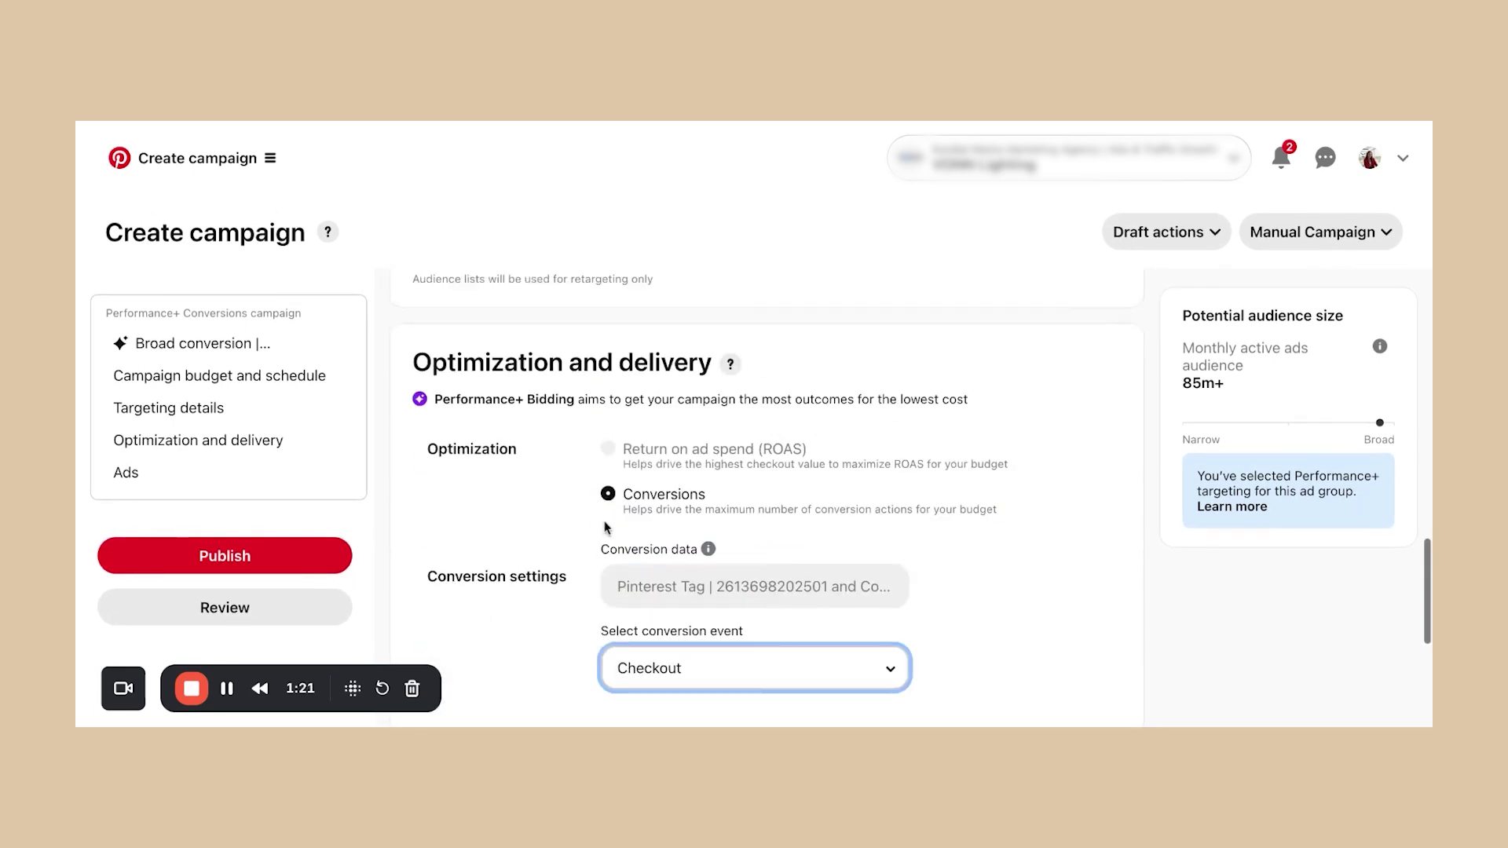
Step: Add the existing site visitors audience list Checkouts L90D to the targeting and set it to be excluded
{"action": "scroll", "coordinate": [632, 415], "scroll_direction": "up", "scroll_amount": 3}
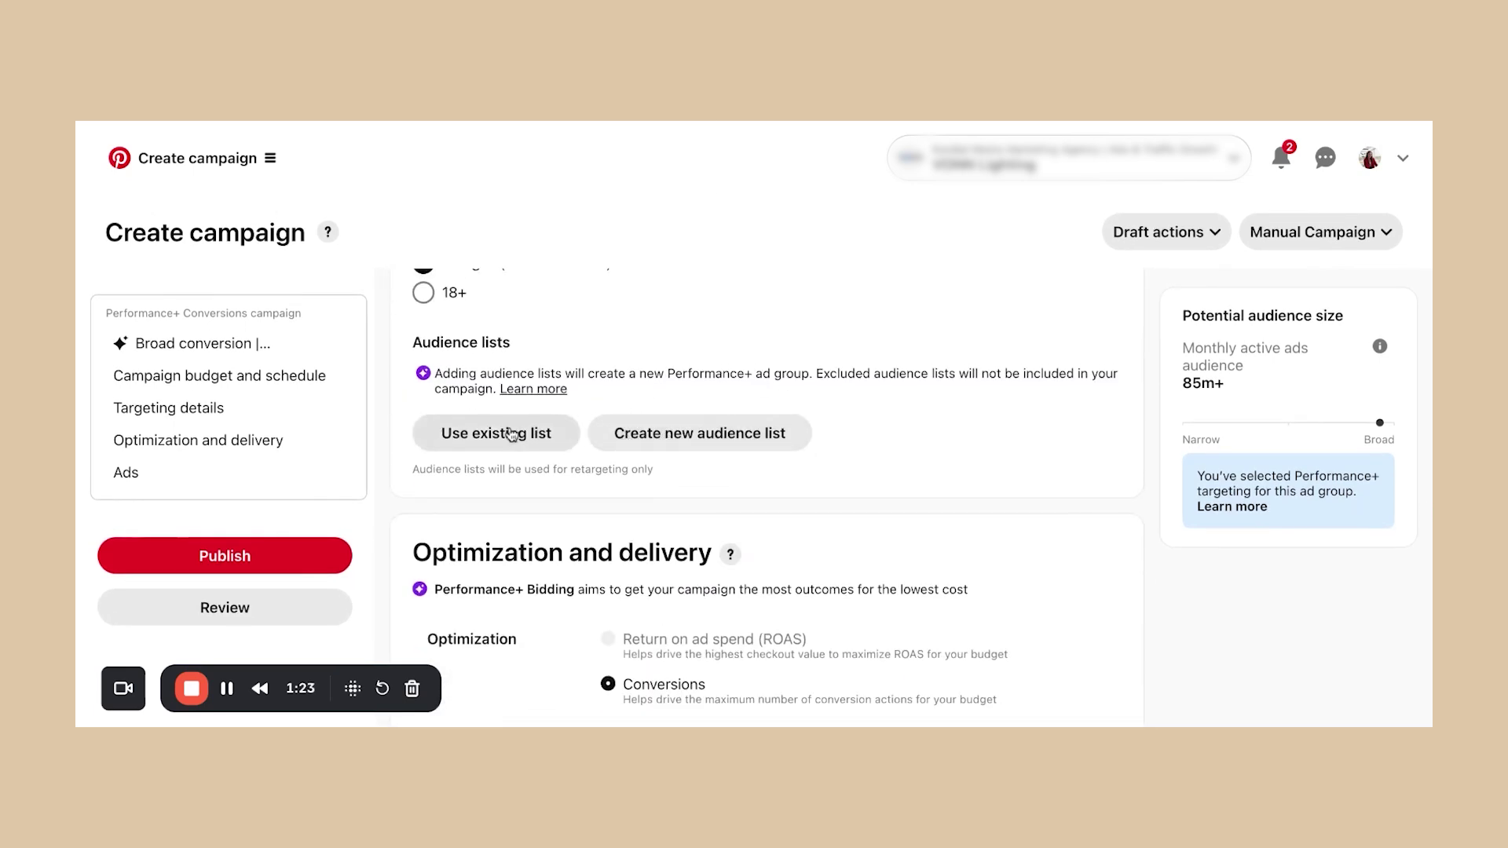
{"action": "left_click", "coordinate": [511, 438]}
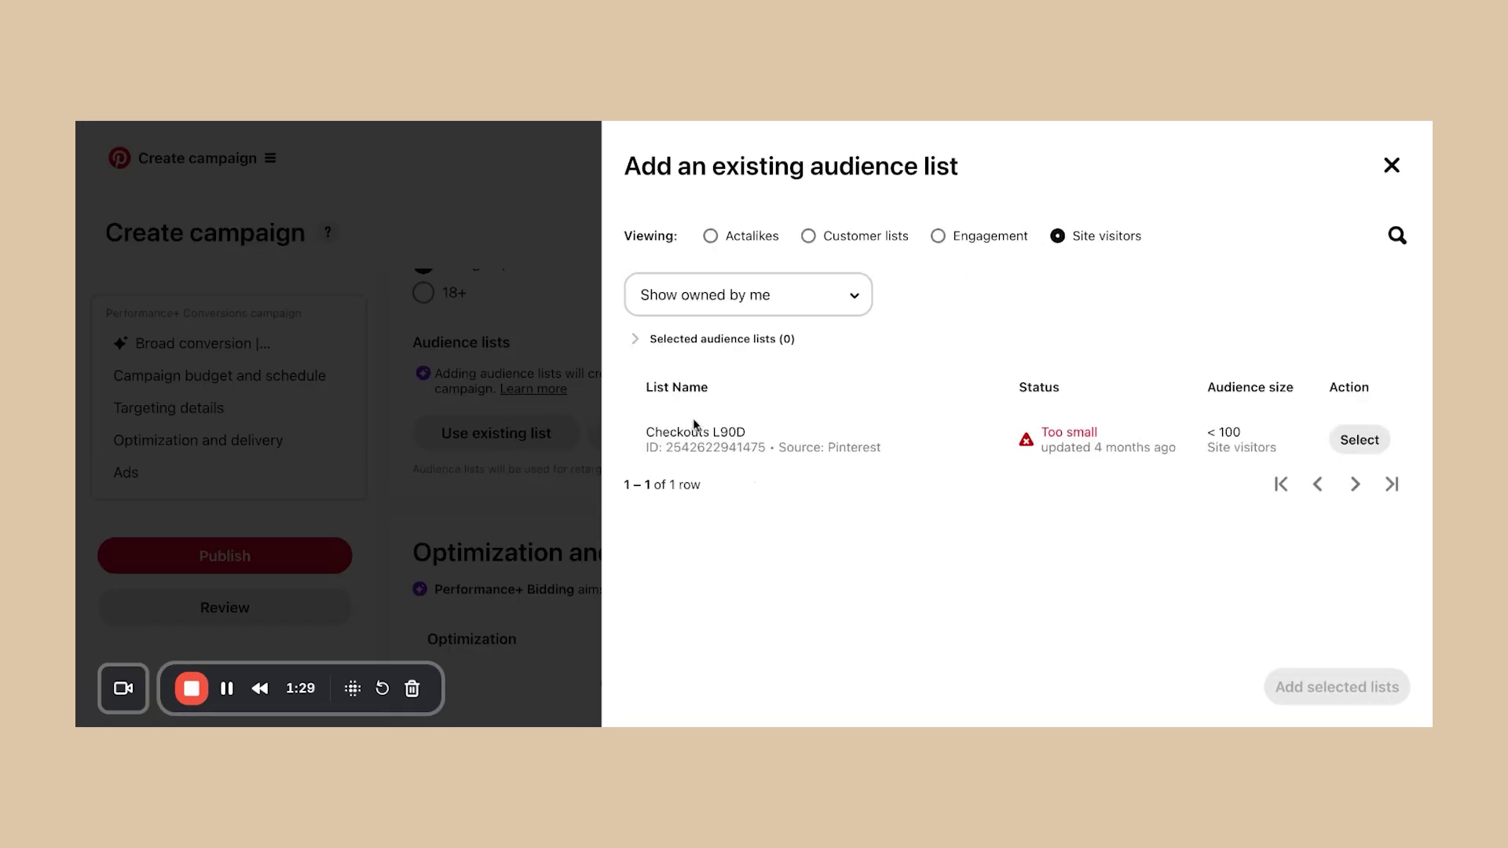
{"action": "left_click", "coordinate": [1366, 439]}
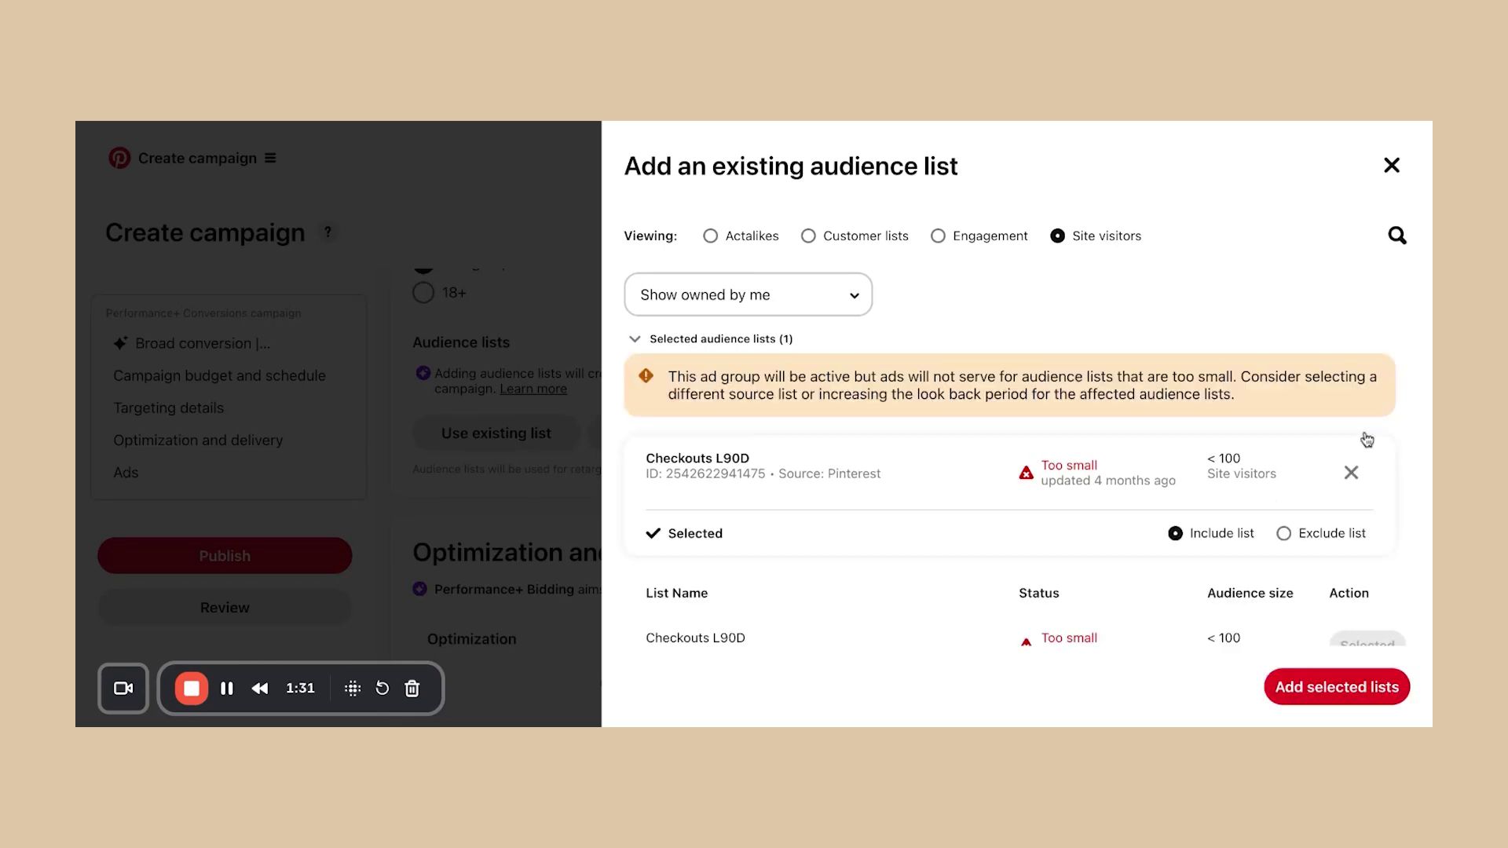
{"action": "left_click", "coordinate": [1335, 687]}
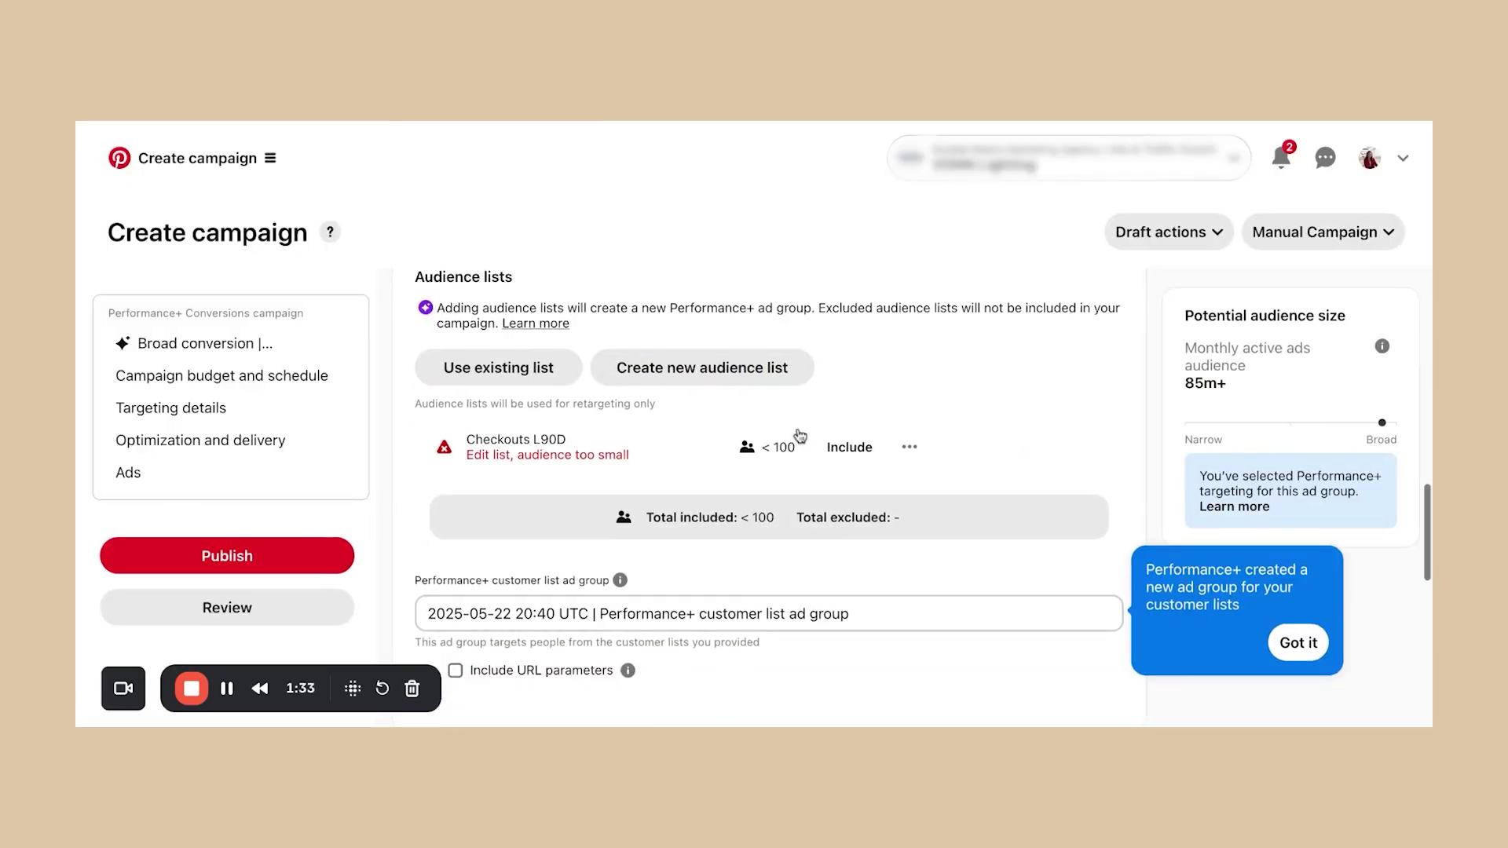
{"action": "left_click", "coordinate": [900, 455]}
{"action": "left_click", "coordinate": [885, 598]}
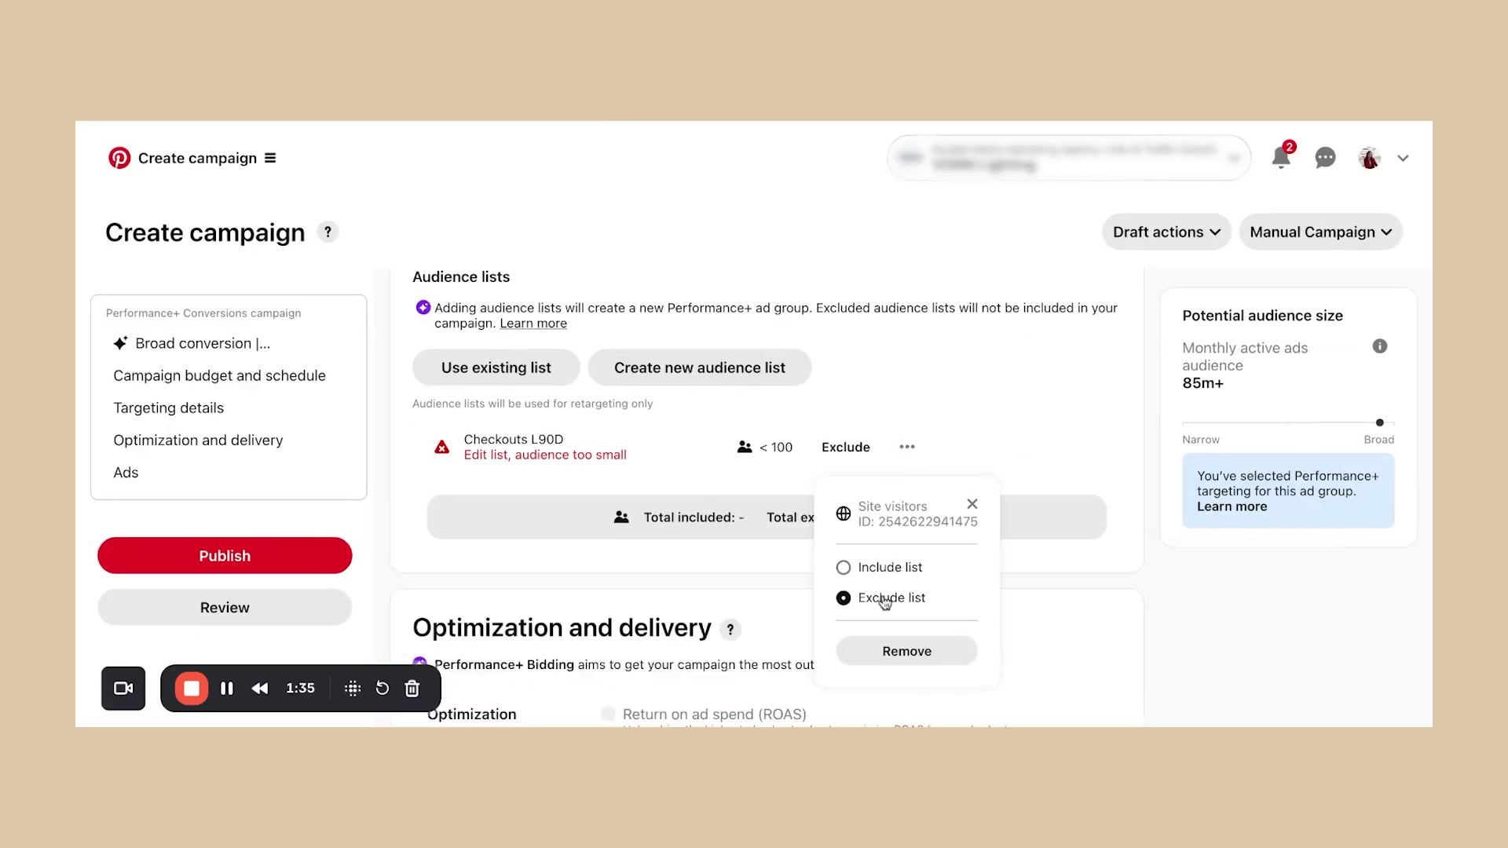
{"action": "left_click", "coordinate": [655, 589]}
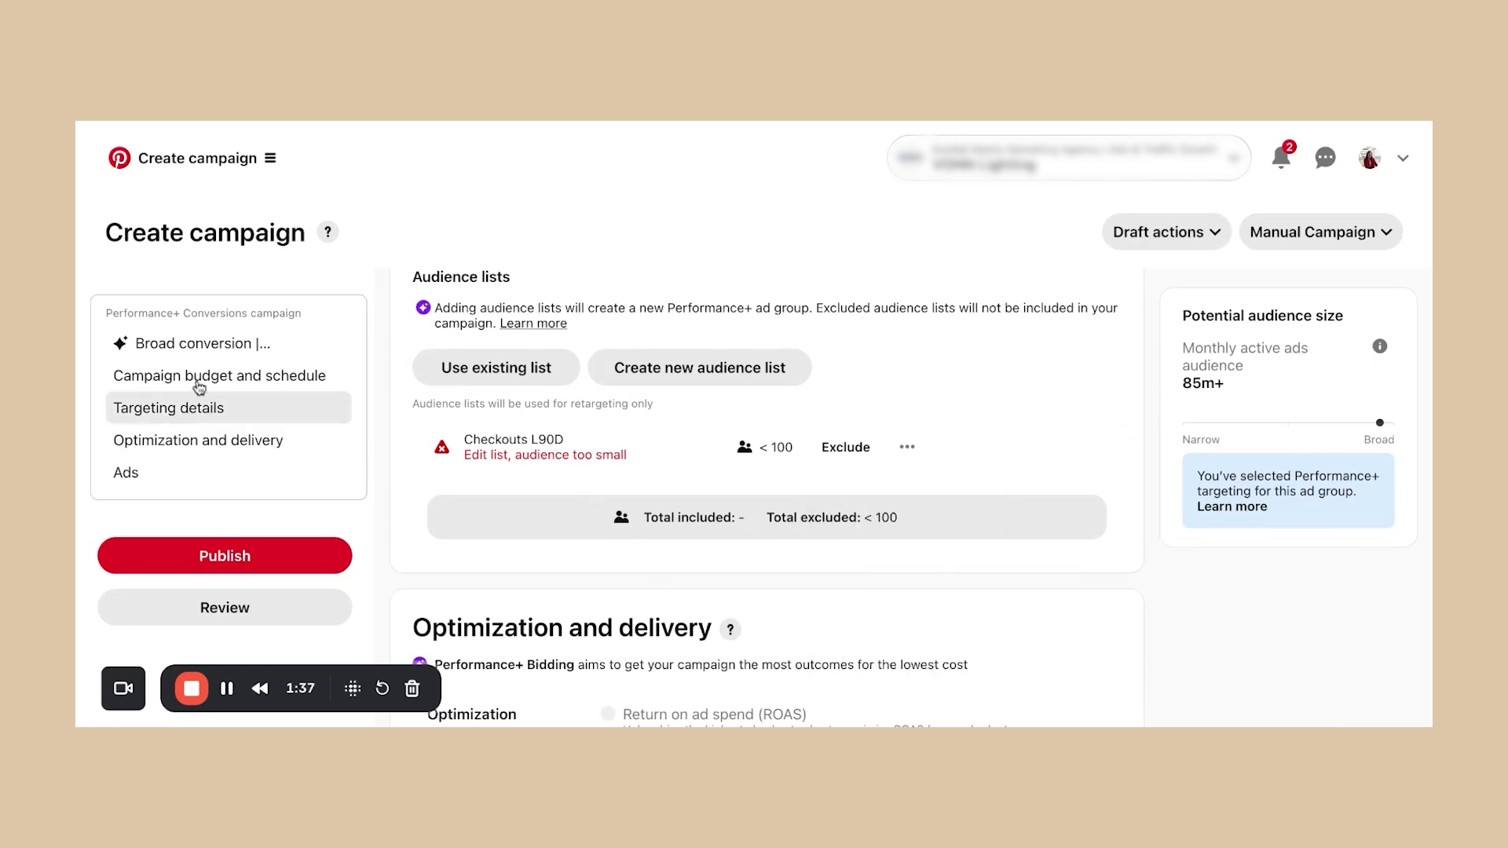
Step: Add the existing "Elegant Chrome LED..." Pin with the chrome pendant lights as an ad in the campaign
{"action": "scroll", "coordinate": [634, 446], "scroll_direction": "down", "scroll_amount": 8}
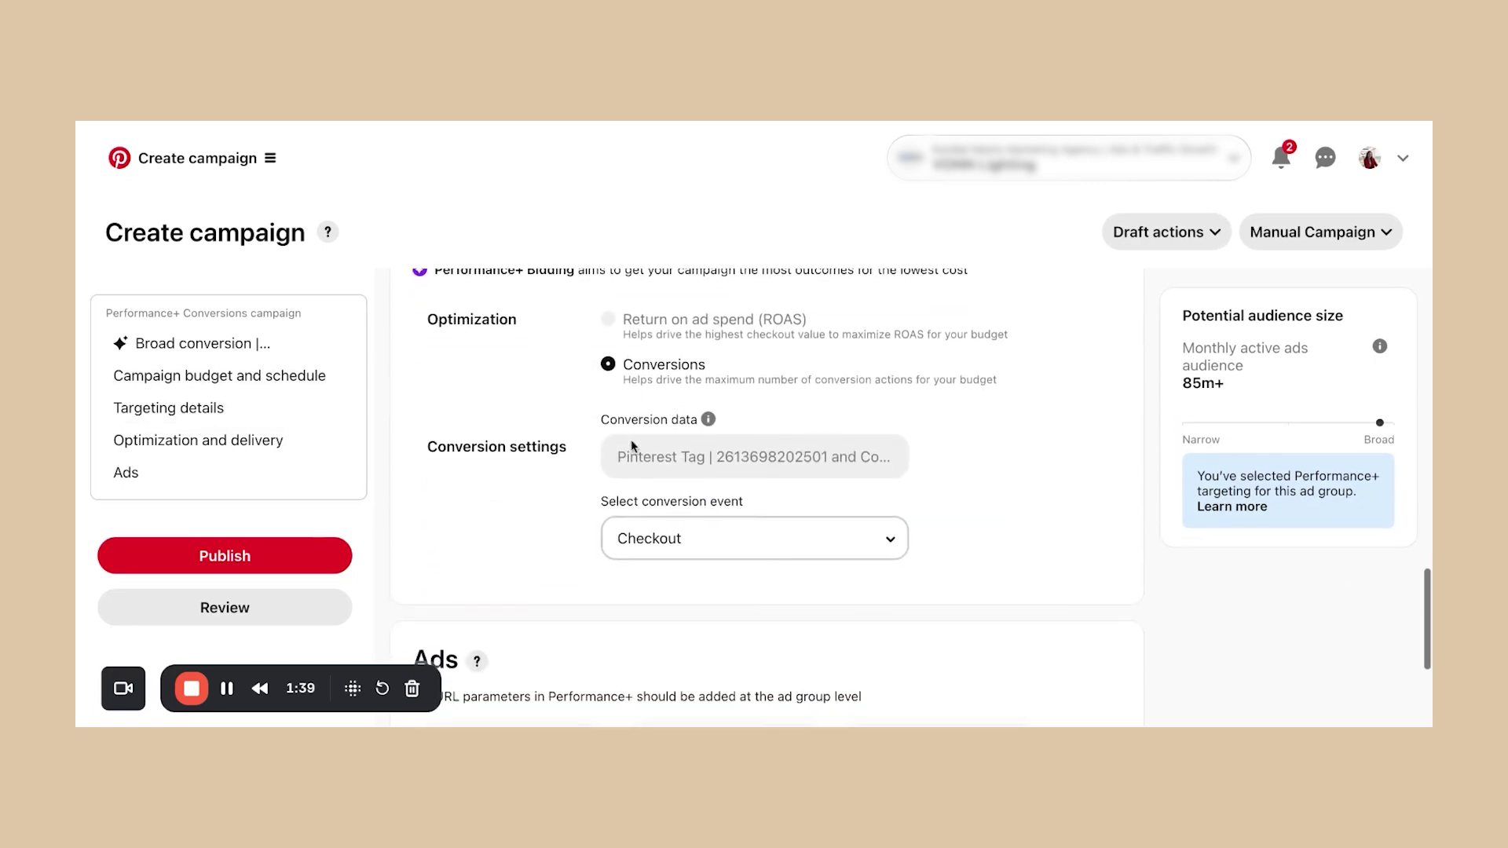
{"action": "scroll", "coordinate": [633, 446], "scroll_direction": "down", "scroll_amount": 2}
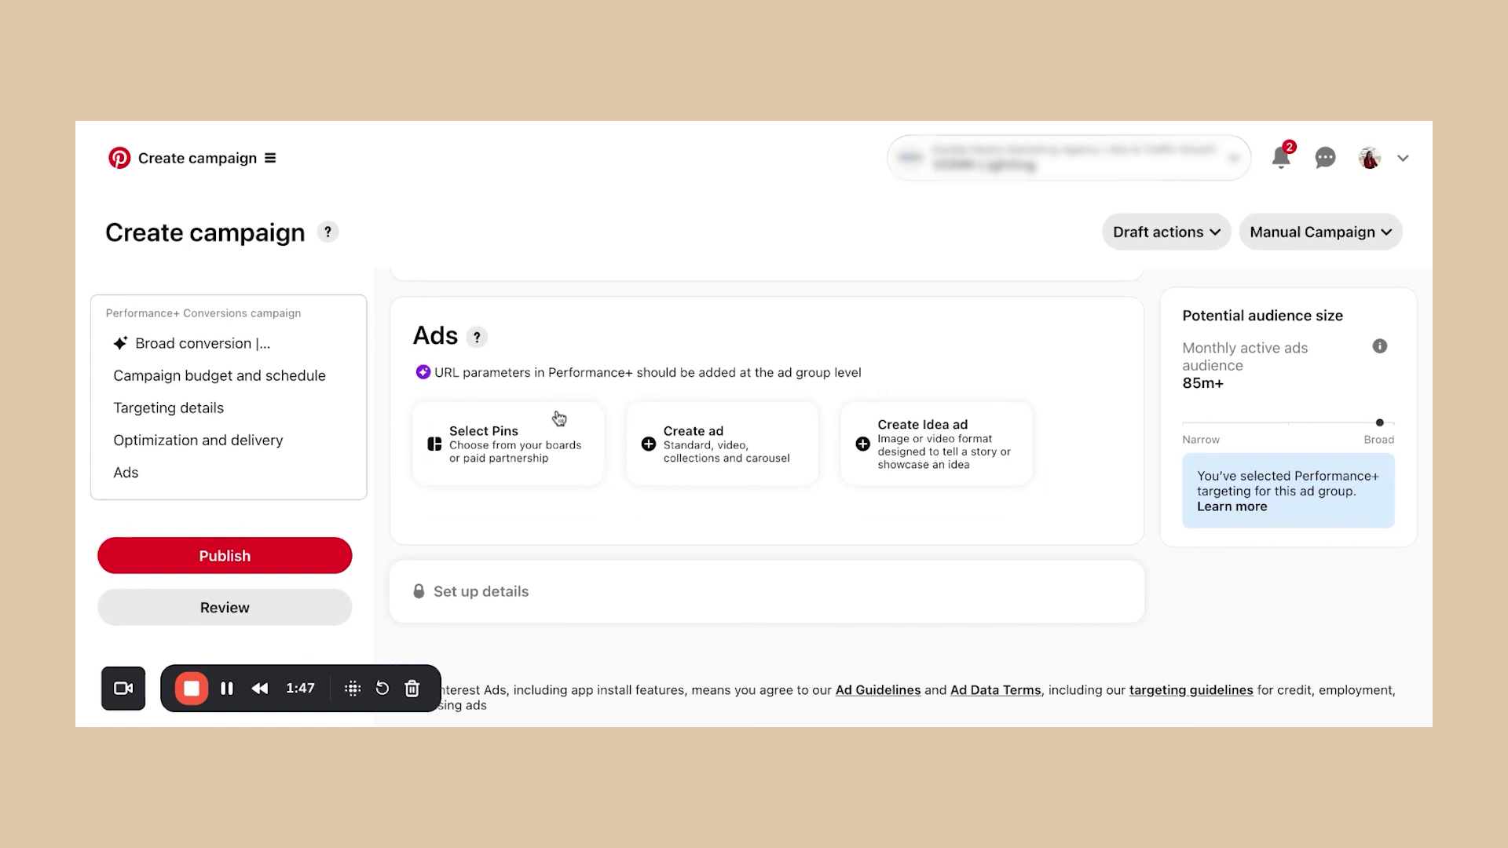
{"action": "left_click", "coordinate": [535, 457]}
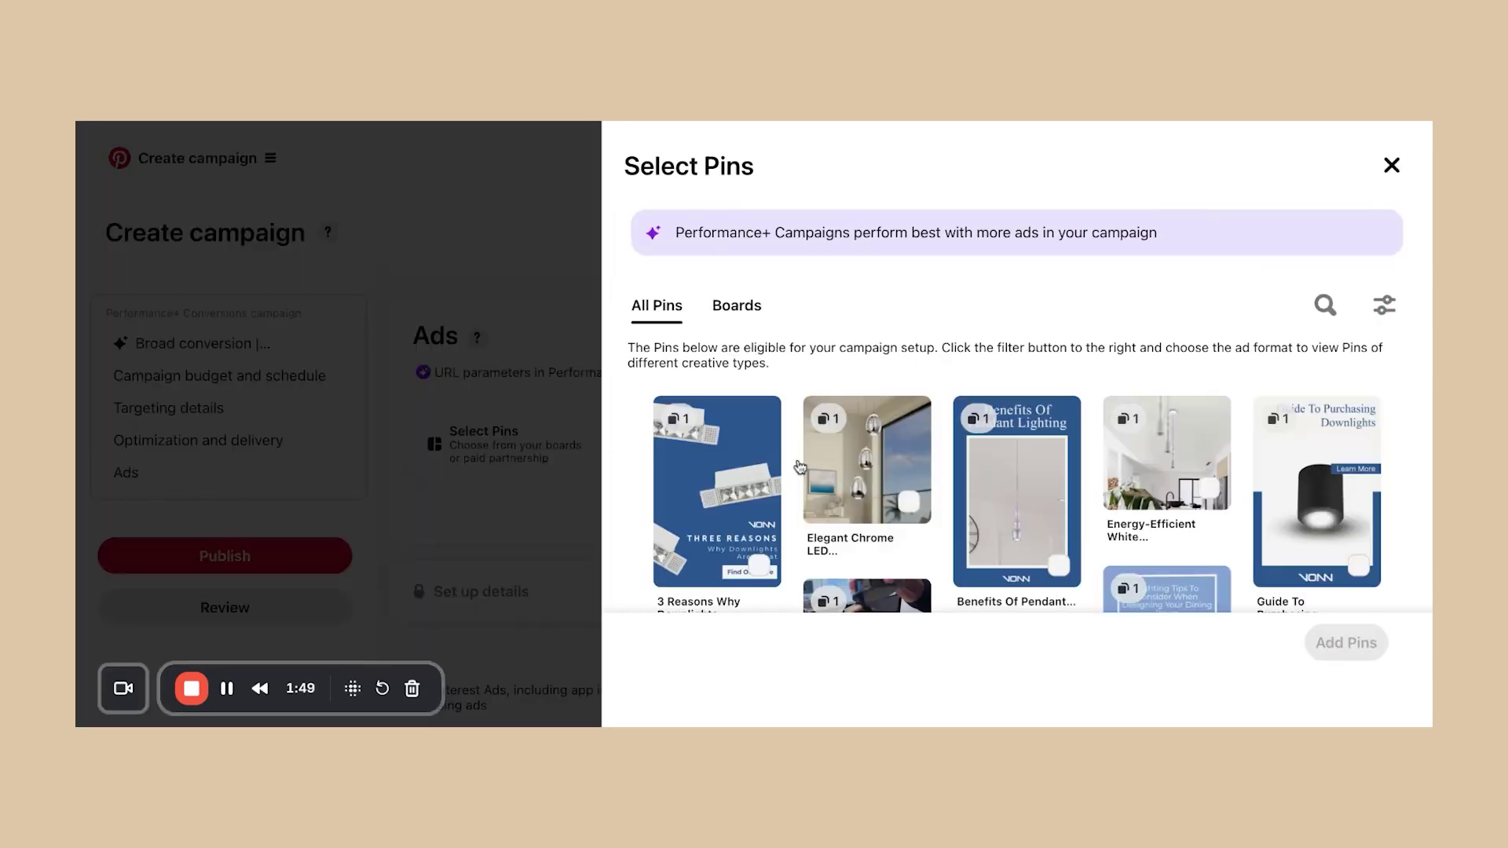
{"action": "left_click", "coordinate": [908, 508]}
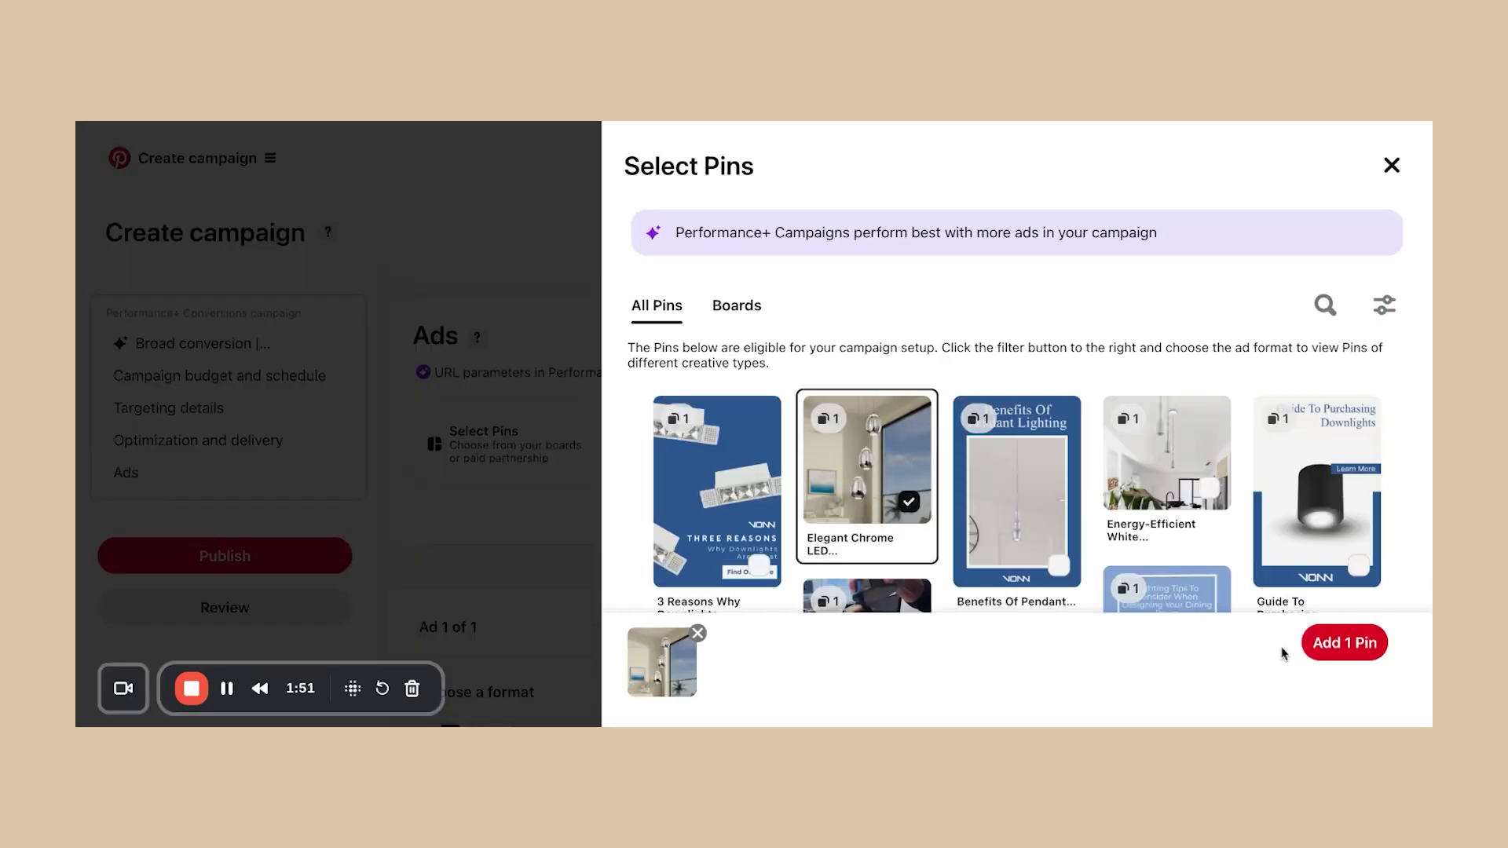
{"action": "left_click", "coordinate": [1340, 642]}
Step: Review the added ad's format, name and destination URL, and the campaign name and status section
{"action": "scroll", "coordinate": [734, 562], "scroll_direction": "down", "scroll_amount": 4}
{"action": "scroll", "coordinate": [733, 562], "scroll_direction": "down", "scroll_amount": 5}
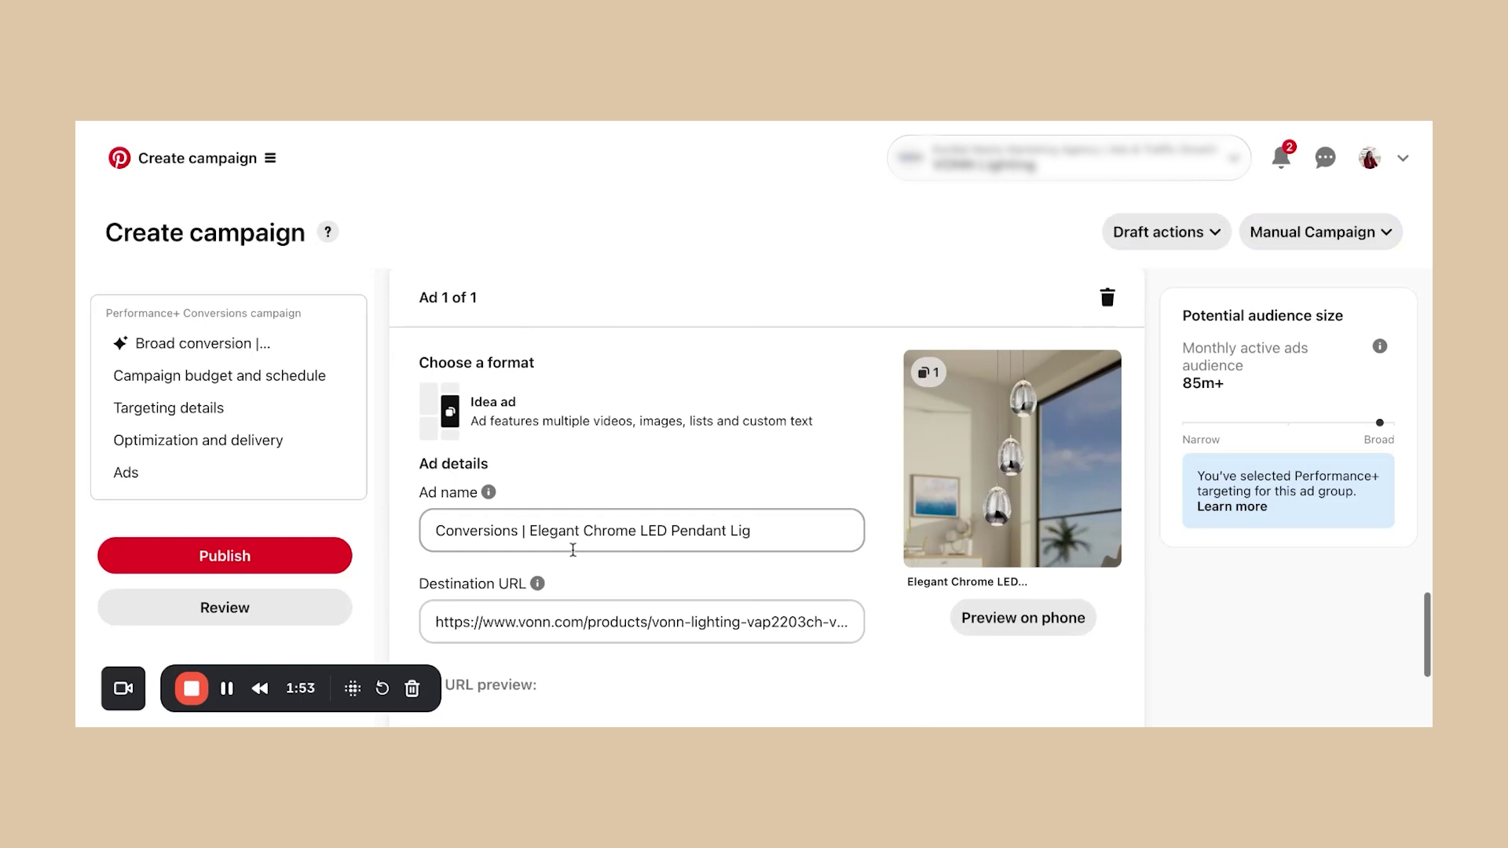
{"action": "scroll", "coordinate": [667, 479], "scroll_direction": "up", "scroll_amount": 20}
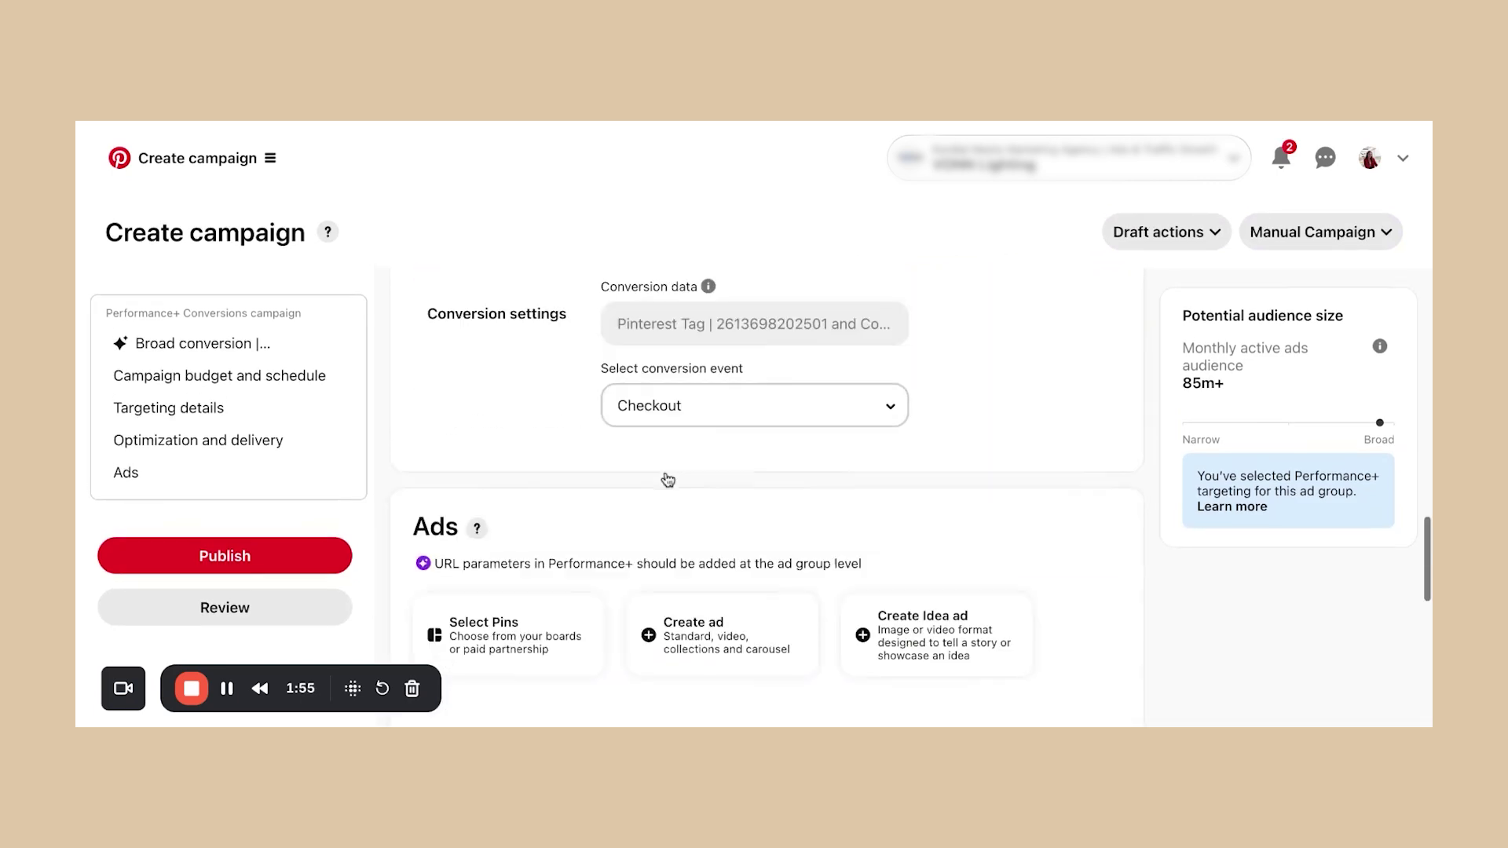
{"action": "scroll", "coordinate": [765, 495], "scroll_direction": "up", "scroll_amount": 15}
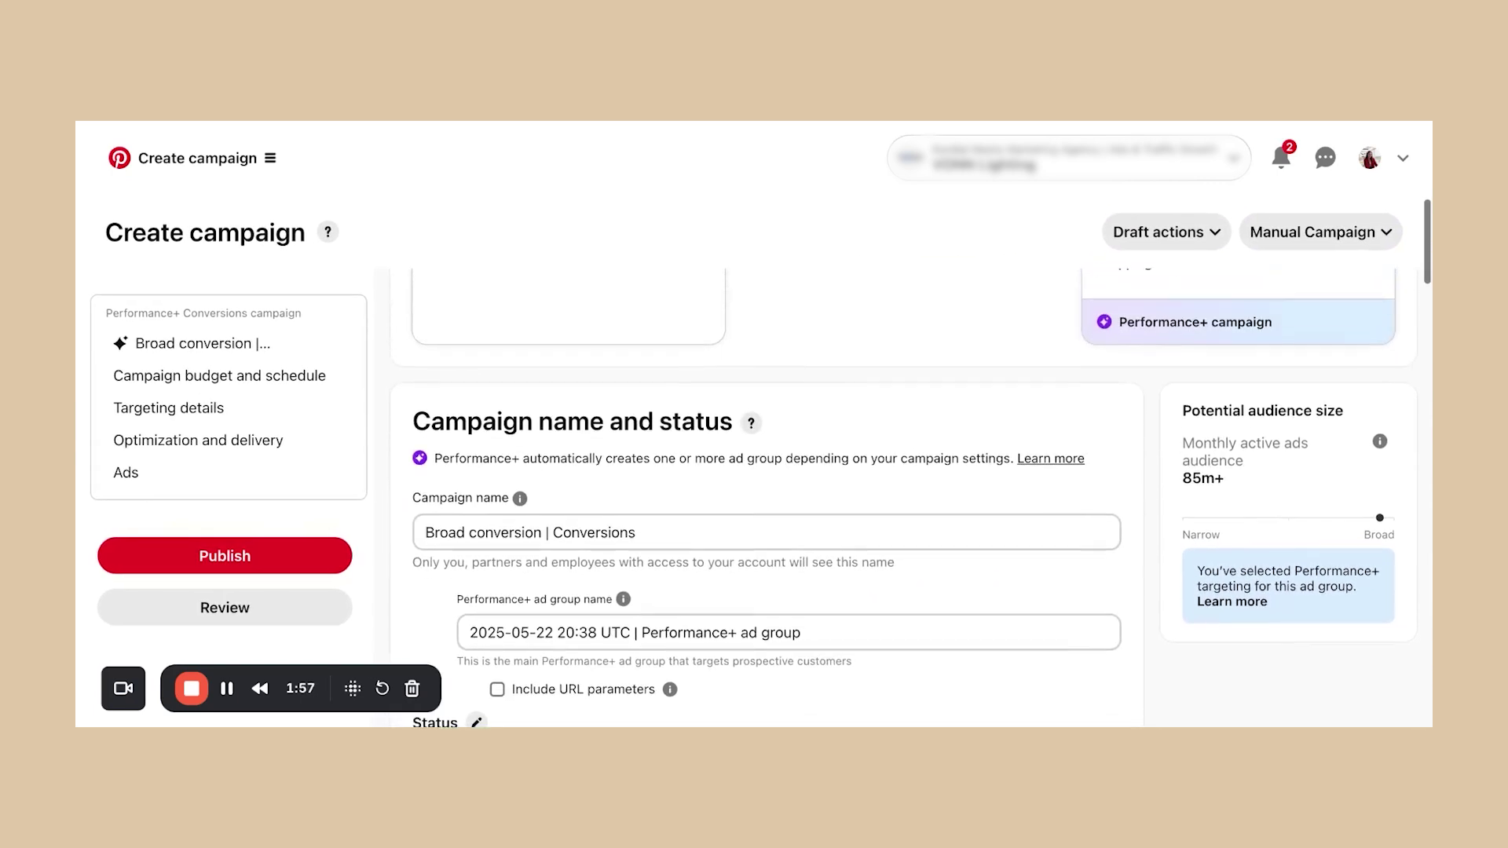
Step: Examine the campaign's status options, the promotions section, the added ad and the campaign objective choices
{"action": "scroll", "coordinate": [505, 477], "scroll_direction": "down", "scroll_amount": 5}
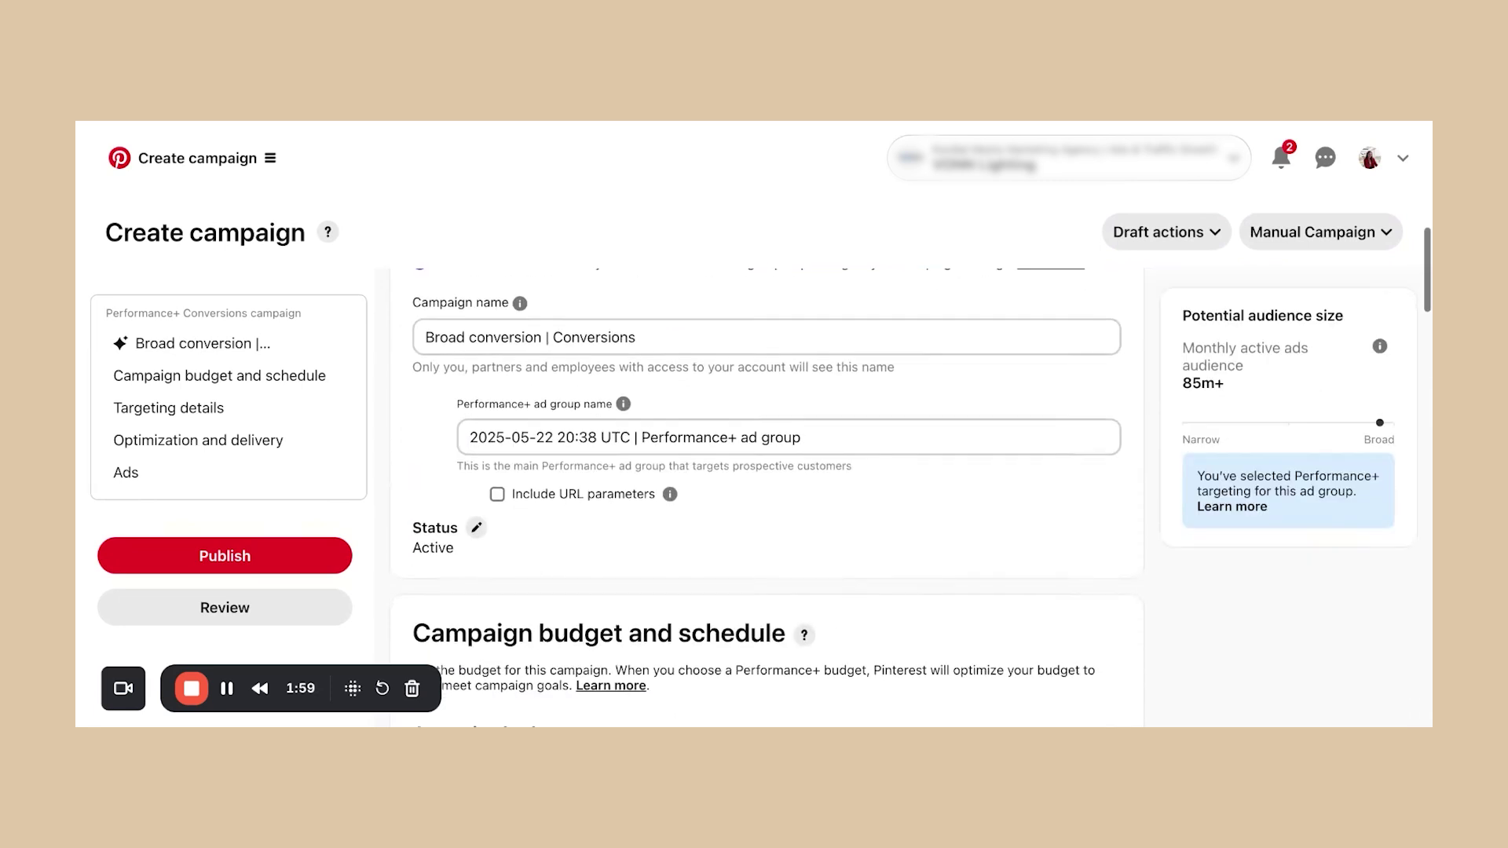
{"action": "left_click", "coordinate": [476, 456]}
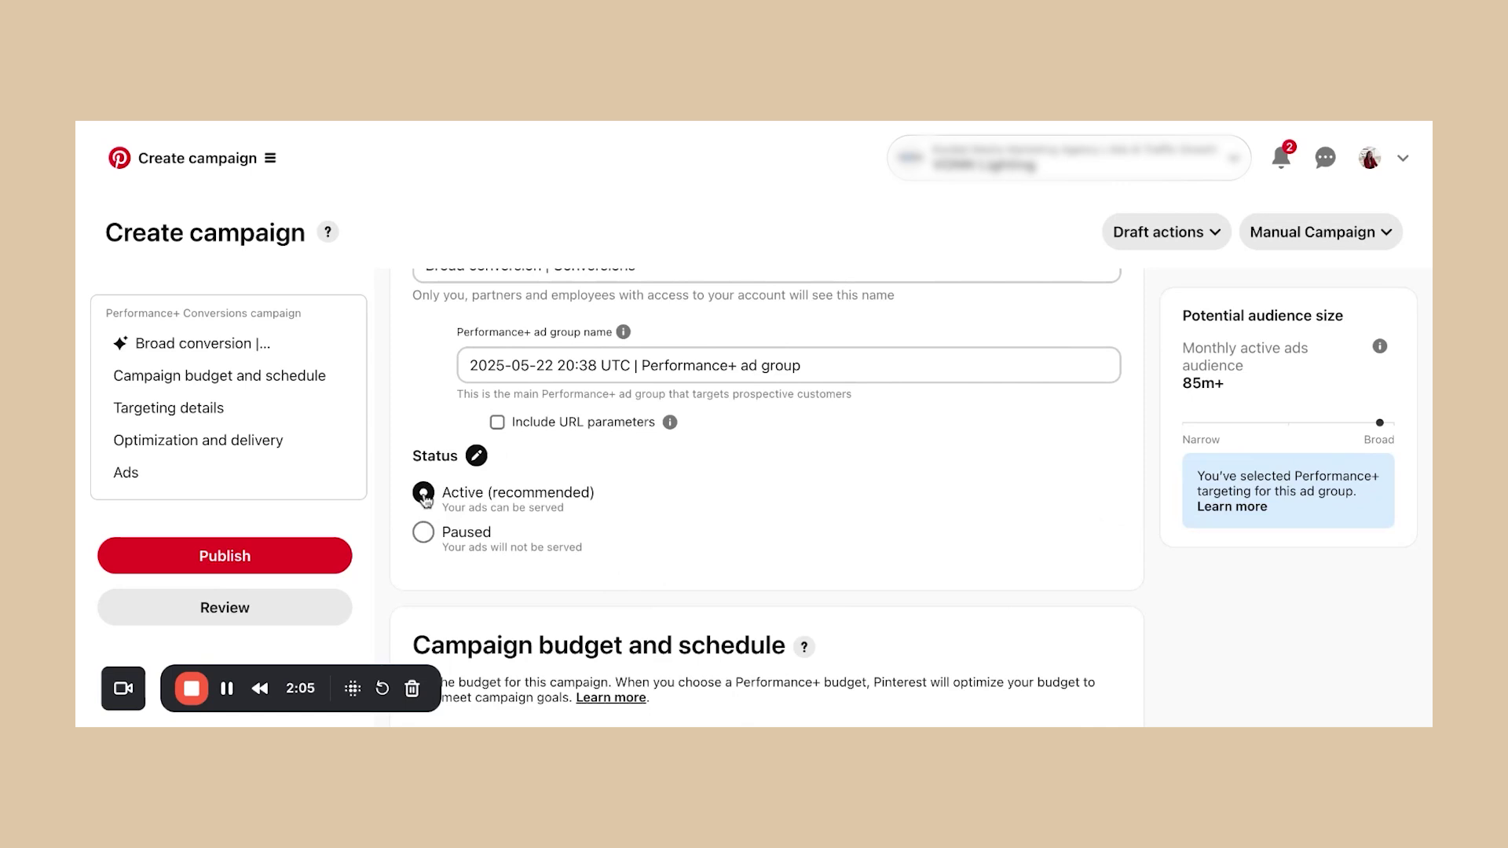
{"action": "scroll", "coordinate": [491, 531], "scroll_direction": "down", "scroll_amount": 2}
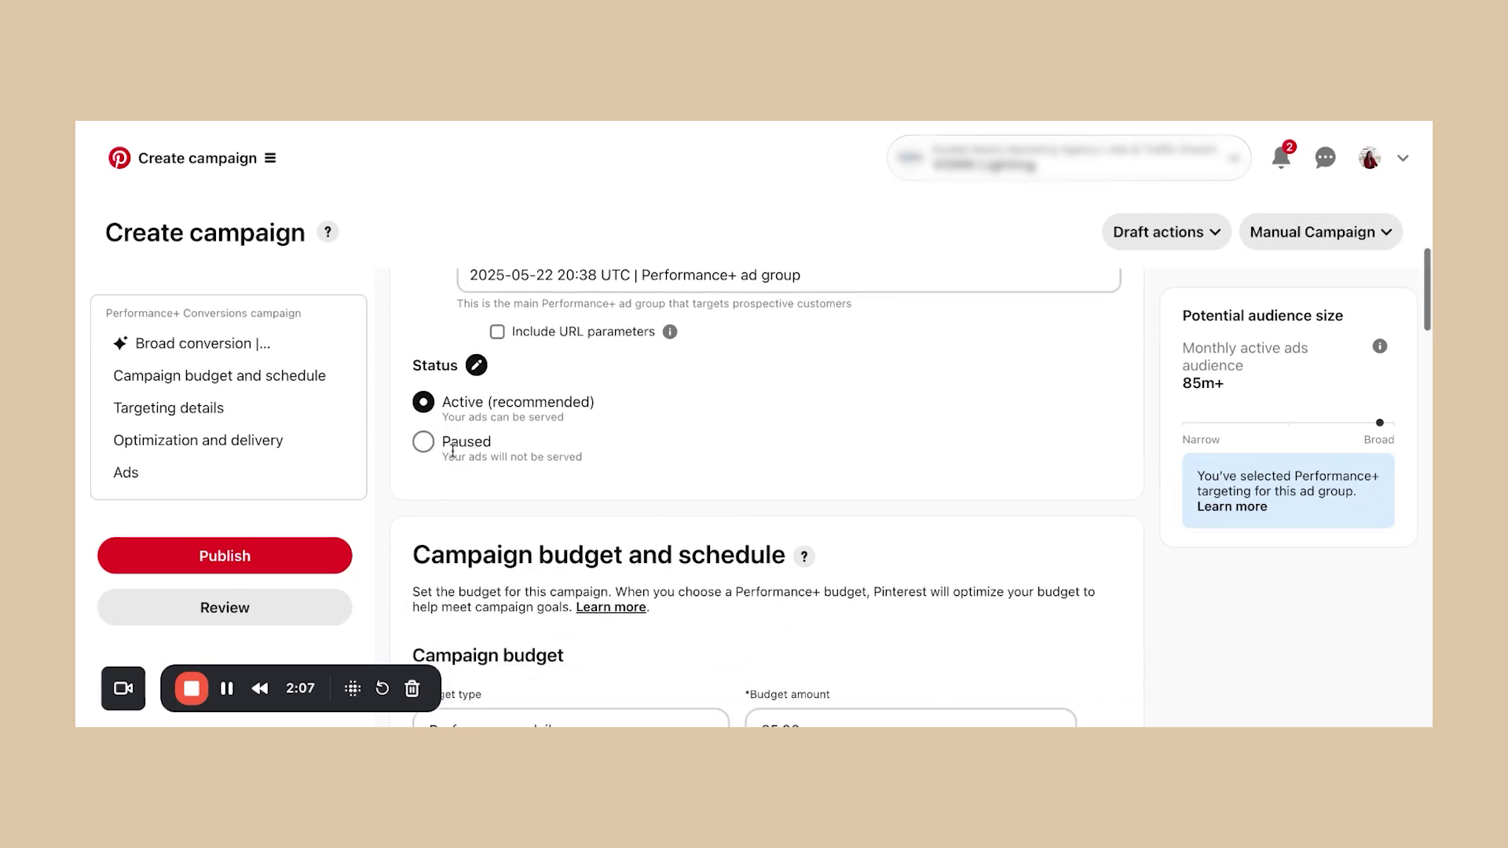
{"action": "scroll", "coordinate": [634, 350], "scroll_direction": "down", "scroll_amount": 20}
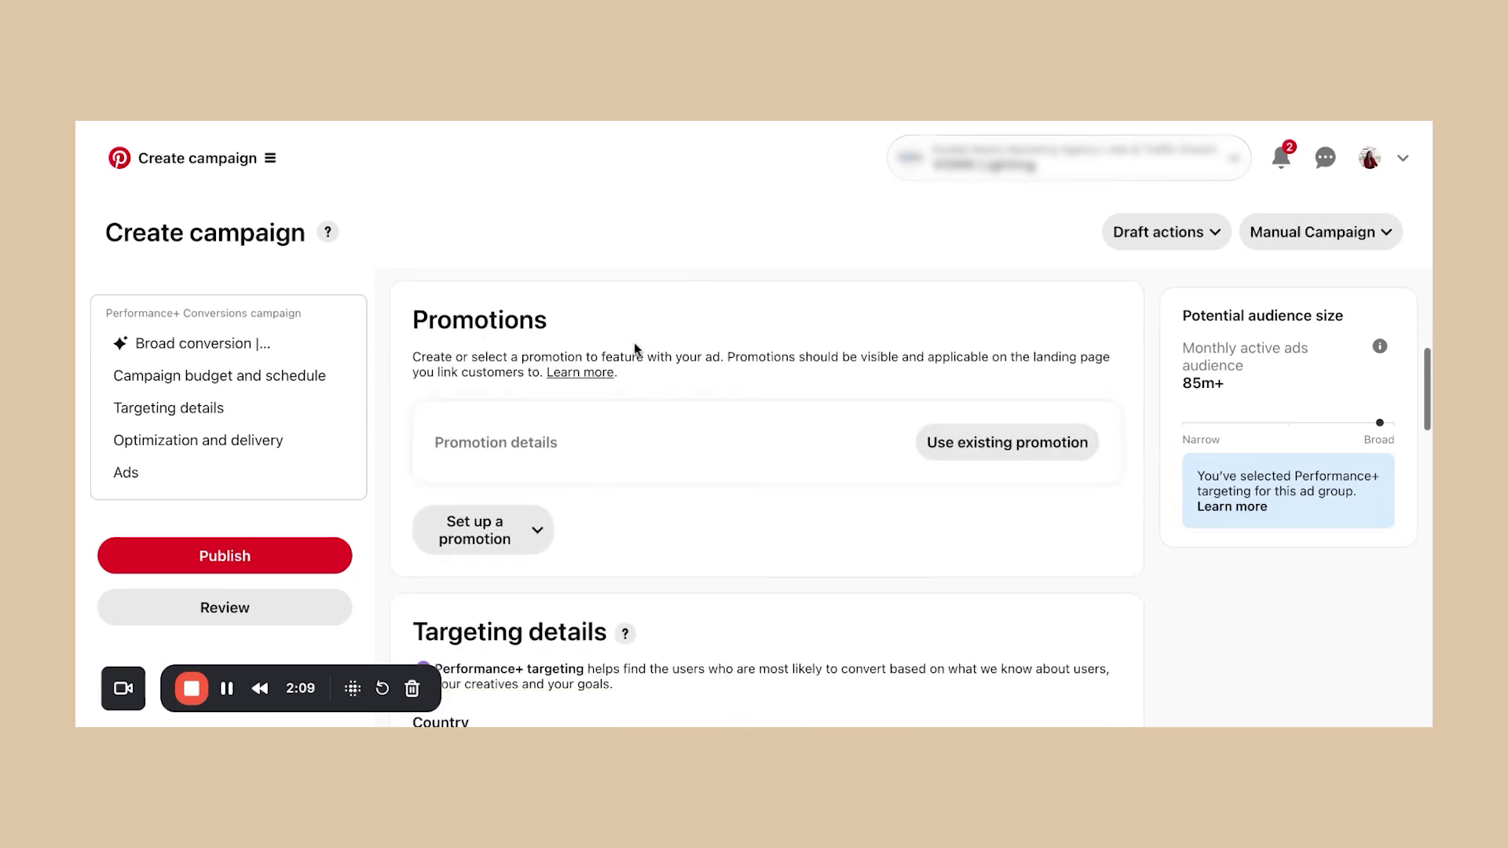
{"action": "scroll", "coordinate": [592, 465], "scroll_direction": "up", "scroll_amount": 3}
{"action": "scroll", "coordinate": [592, 465], "scroll_direction": "up", "scroll_amount": 10}
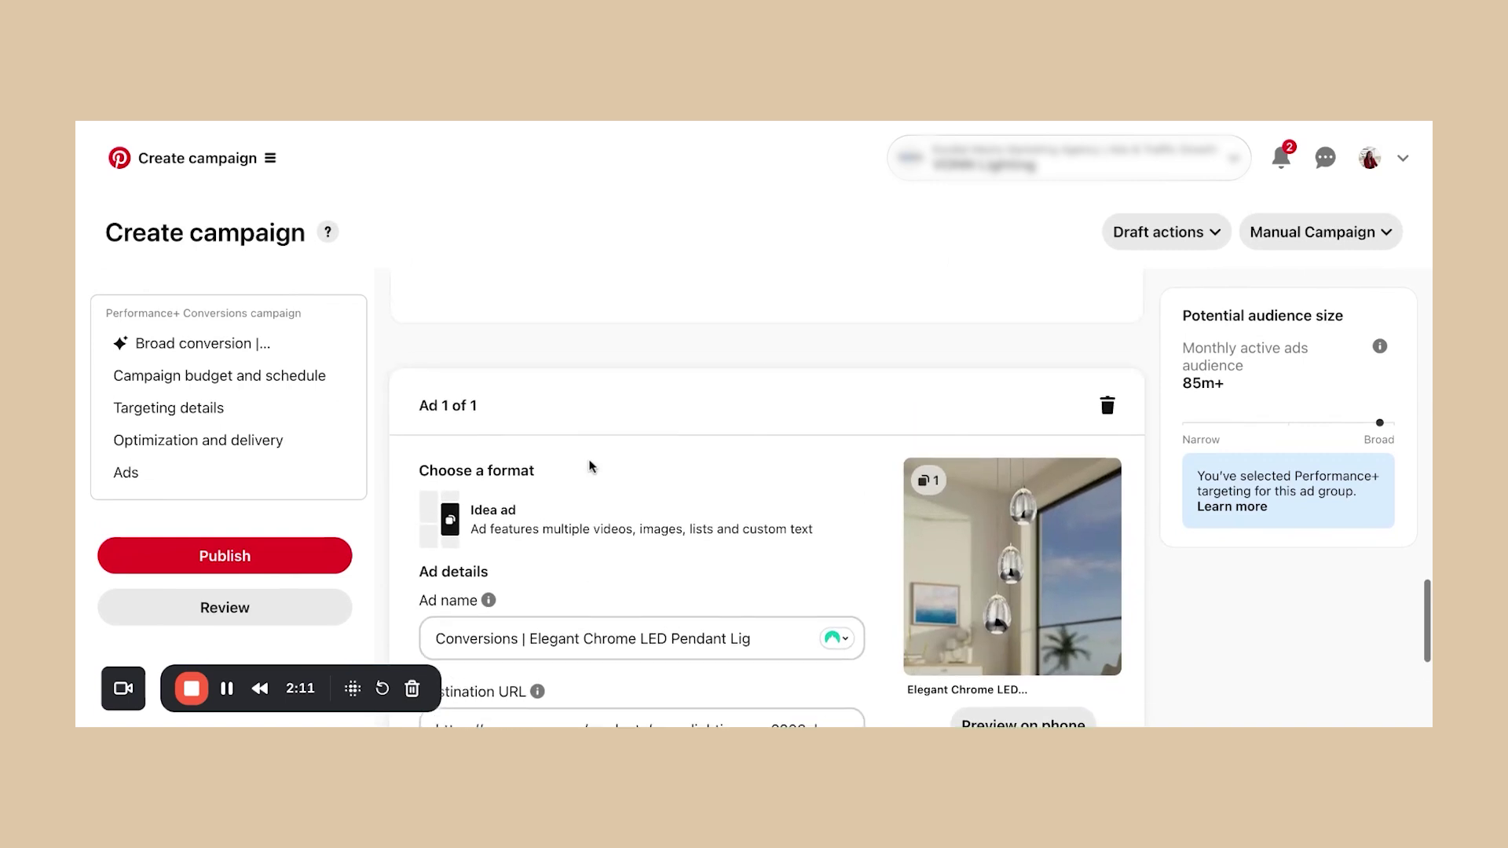
{"action": "scroll", "coordinate": [623, 537], "scroll_direction": "up", "scroll_amount": 15}
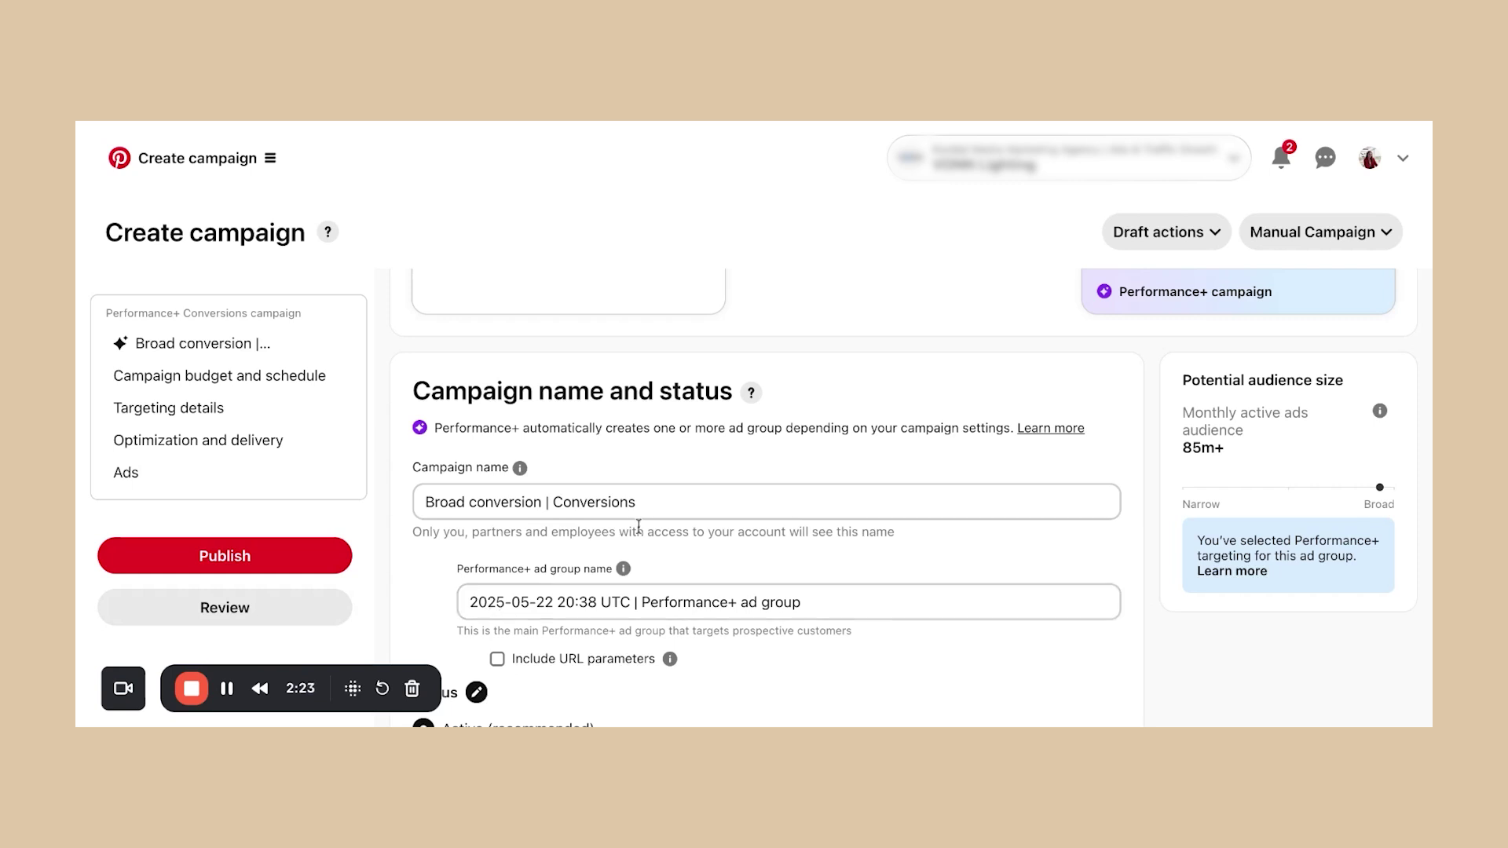
{"action": "scroll", "coordinate": [638, 527], "scroll_direction": "up", "scroll_amount": 5}
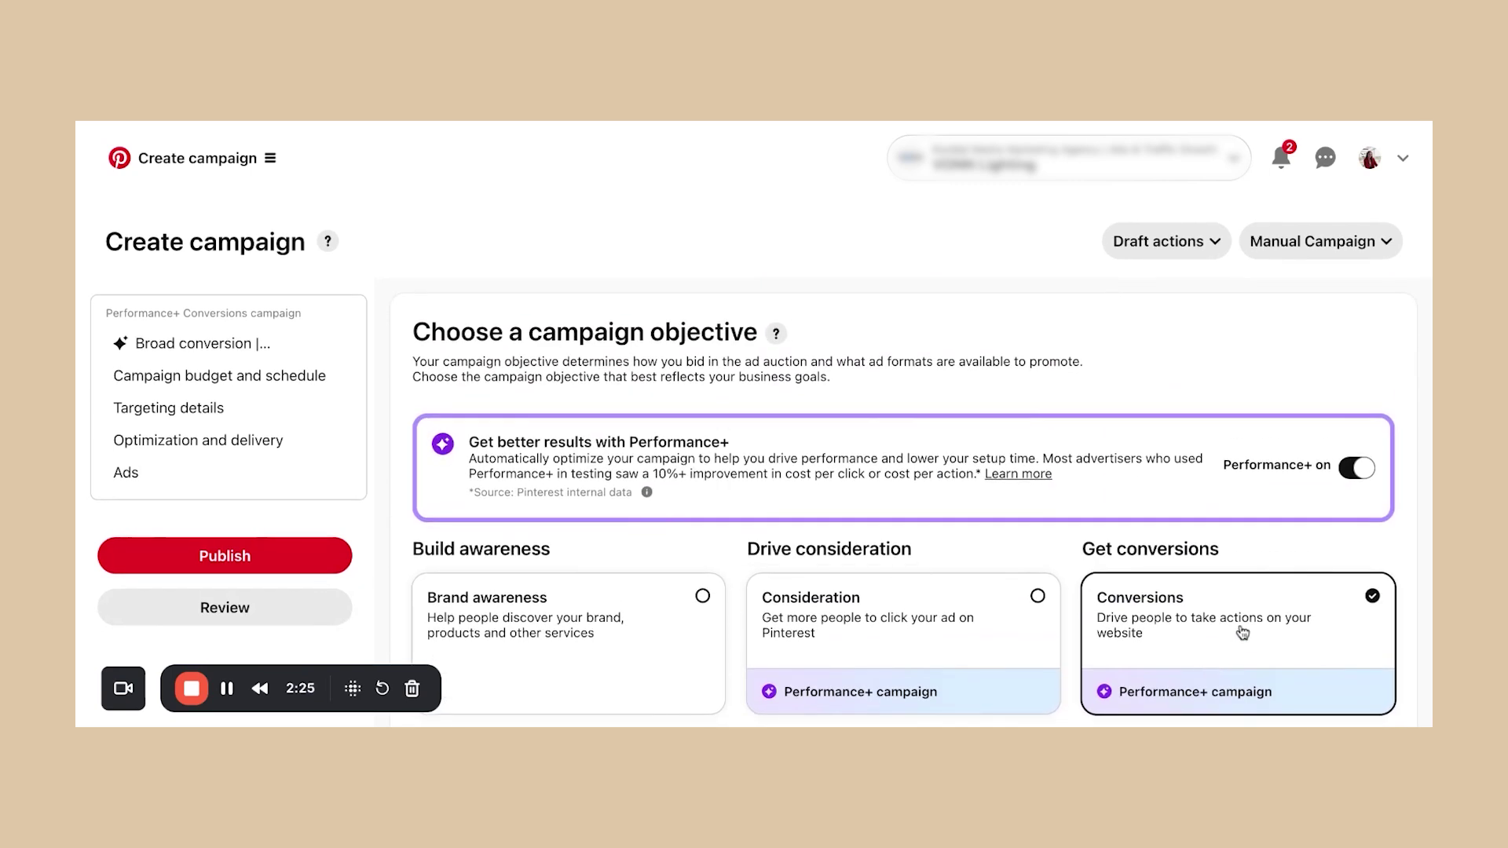
Step: Rename the campaign to "interests and KWs conversion | Conversions" by replacing the word Broad
{"action": "scroll", "coordinate": [1242, 633], "scroll_direction": "down", "scroll_amount": 5}
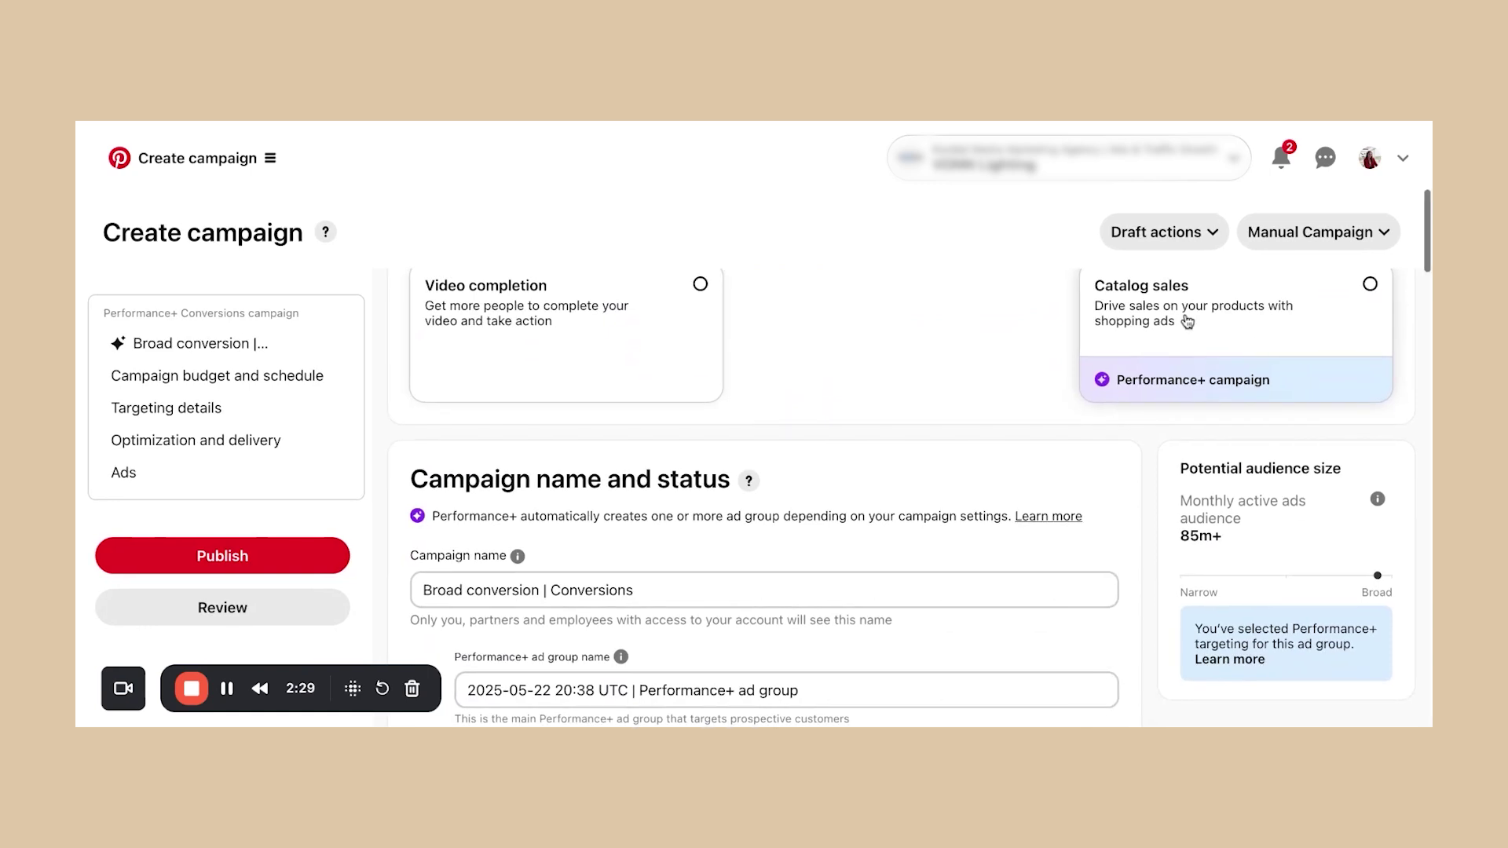
{"action": "double_click", "coordinate": [449, 589]}
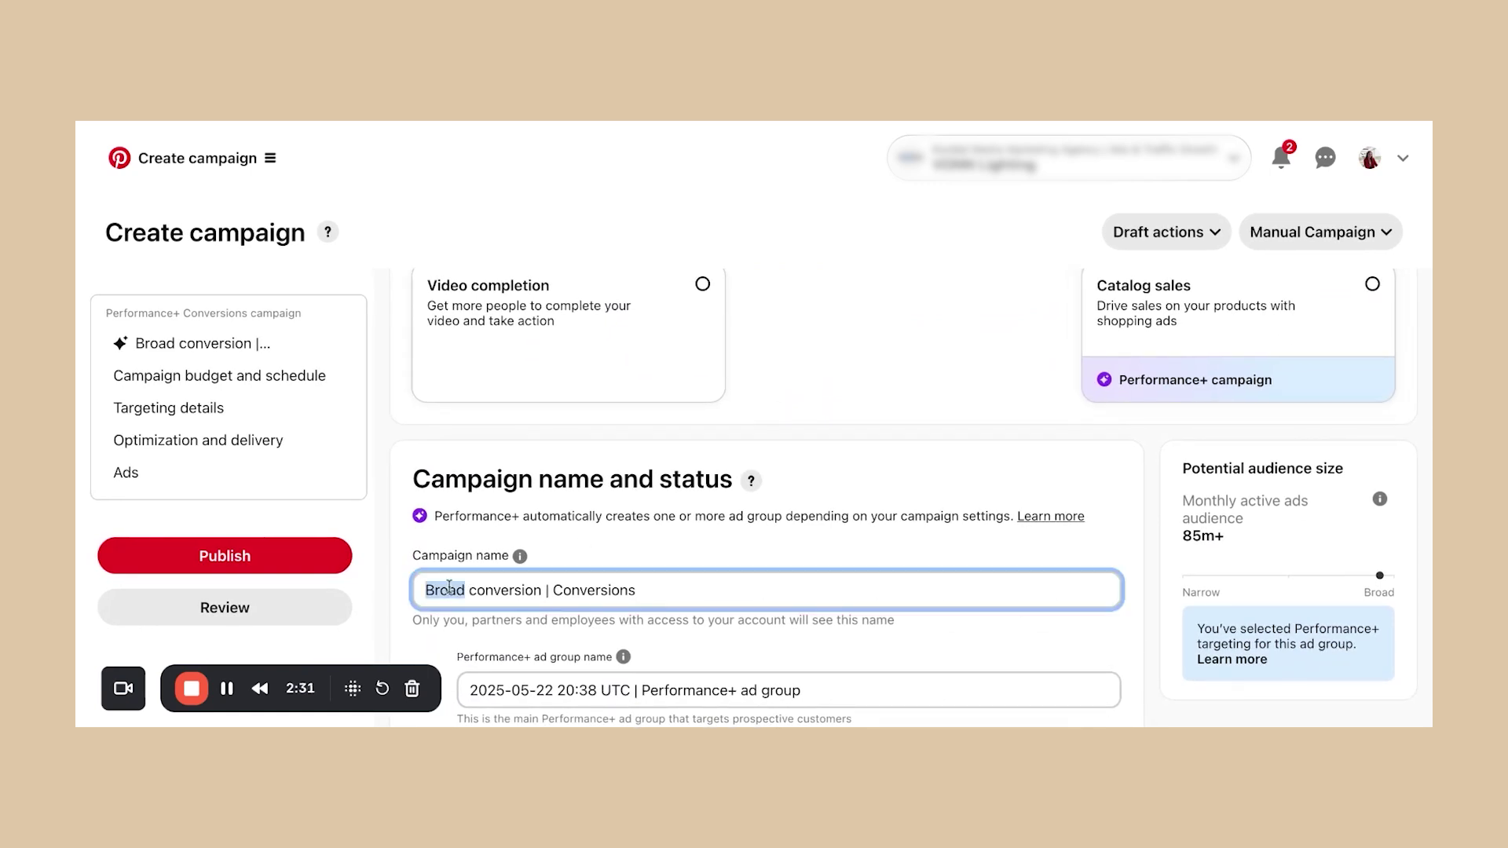
{"action": "type", "text": "interests"}
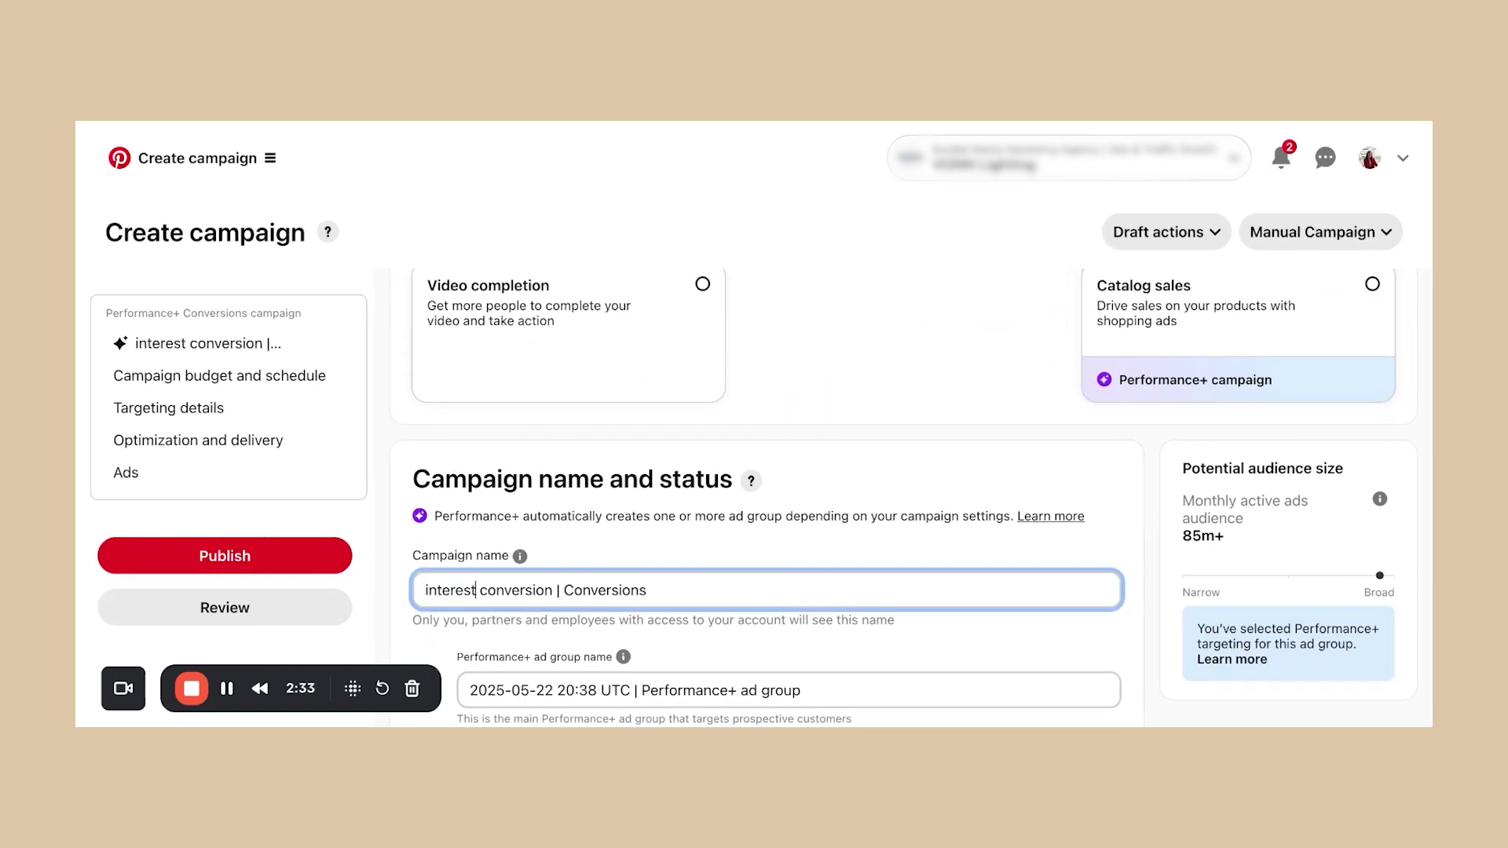
{"action": "type", "text": " and KWs"}
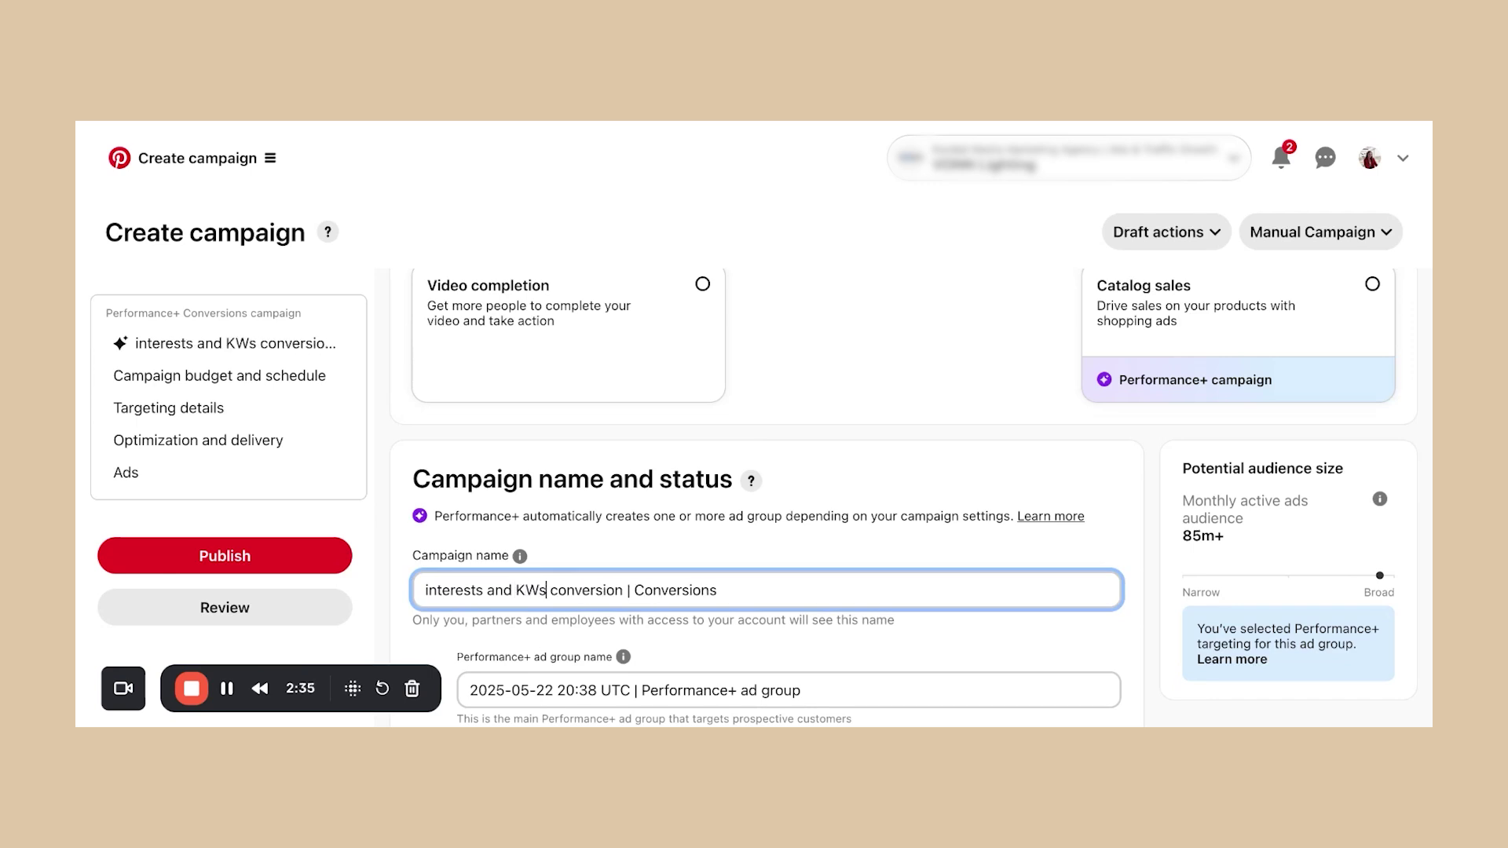
Step: Turn off Performance+ for the Conversions campaign
{"action": "scroll", "coordinate": [599, 612], "scroll_direction": "down", "scroll_amount": 8}
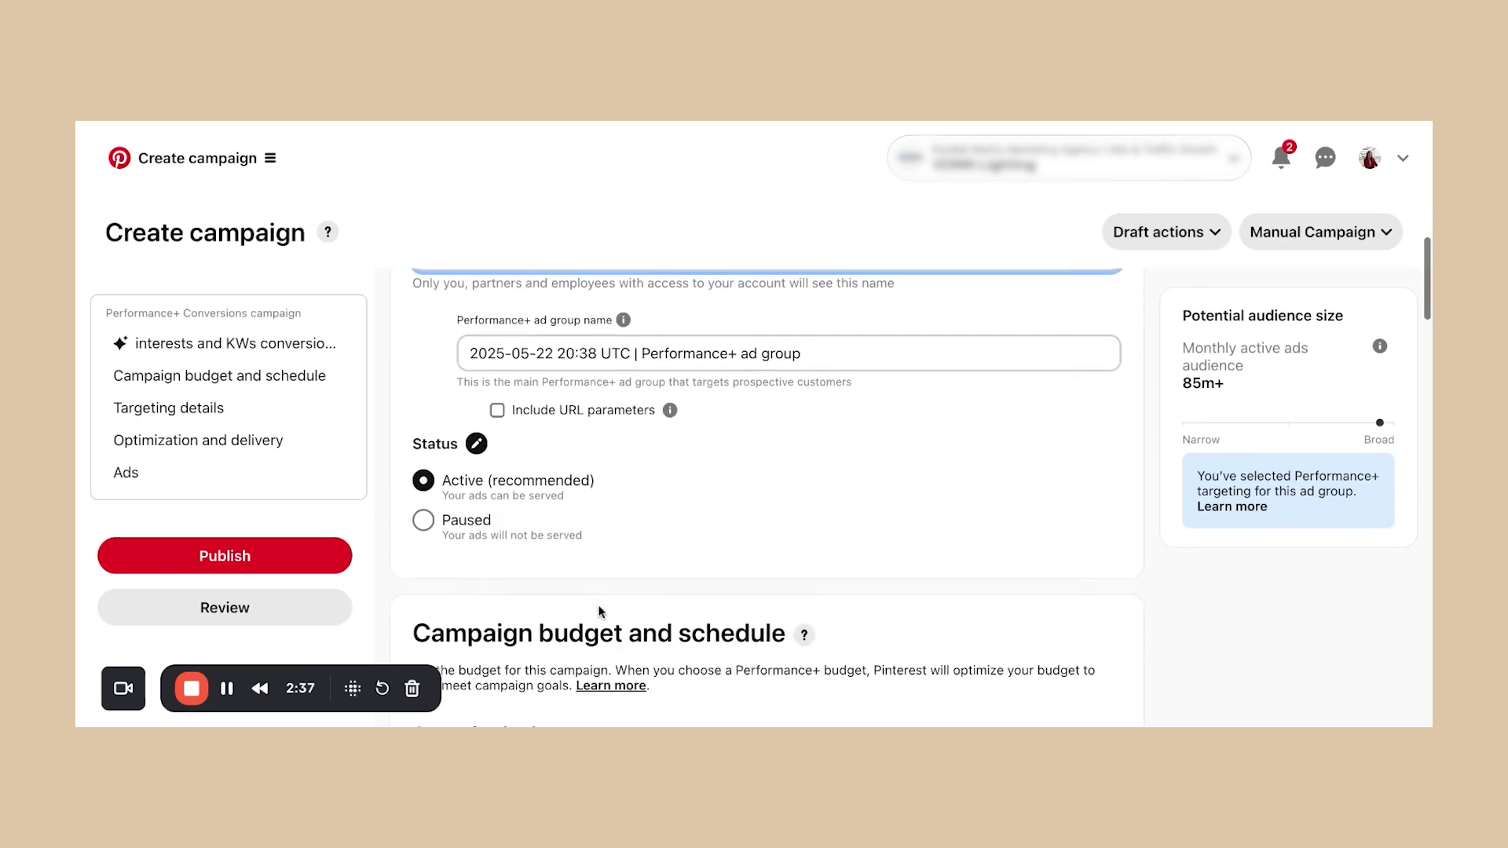
{"action": "scroll", "coordinate": [608, 542], "scroll_direction": "up", "scroll_amount": 10}
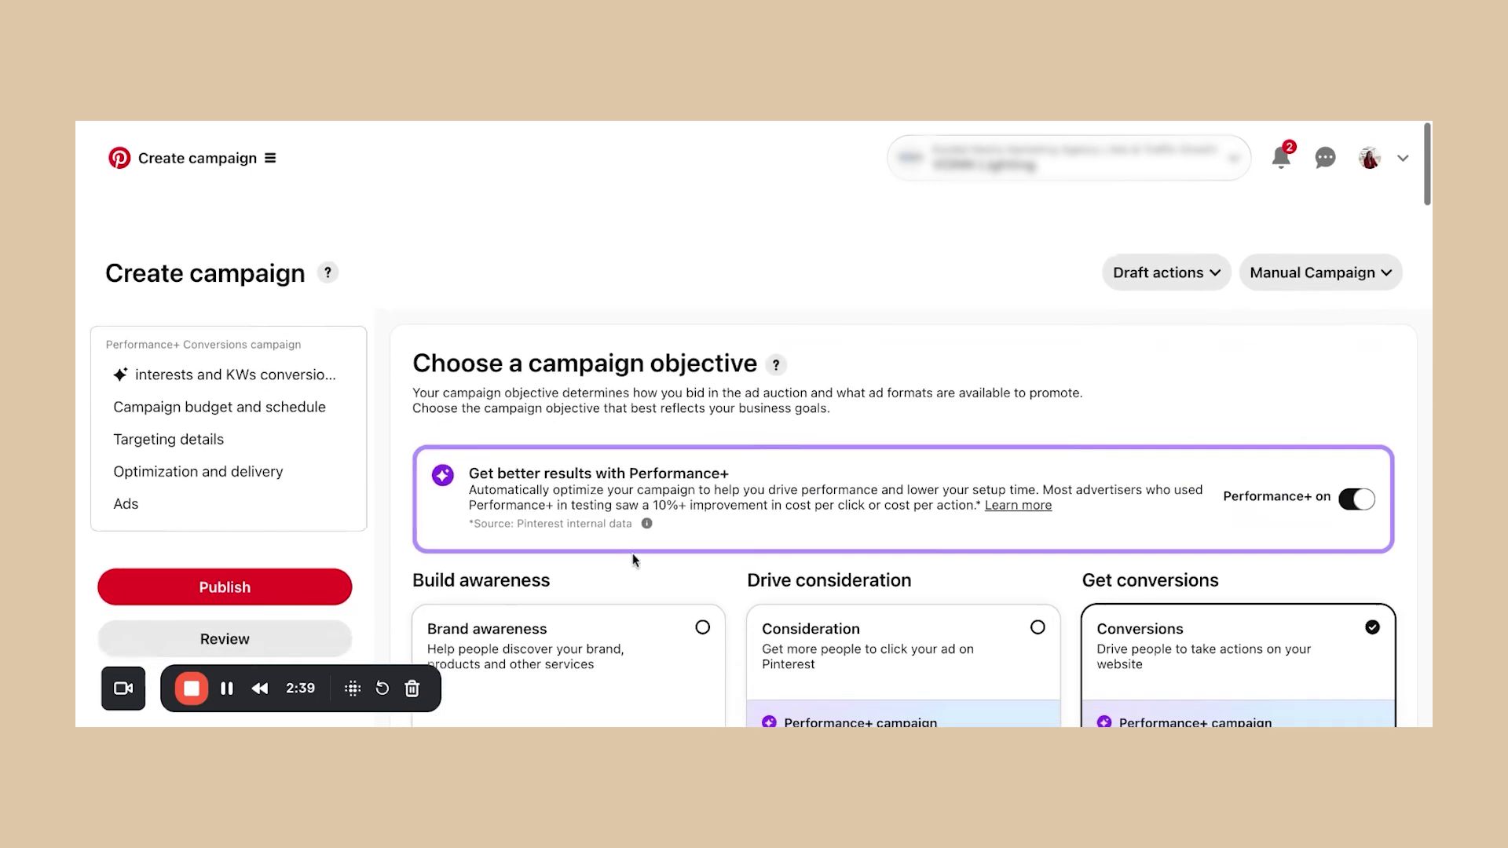
{"action": "left_click", "coordinate": [1367, 470]}
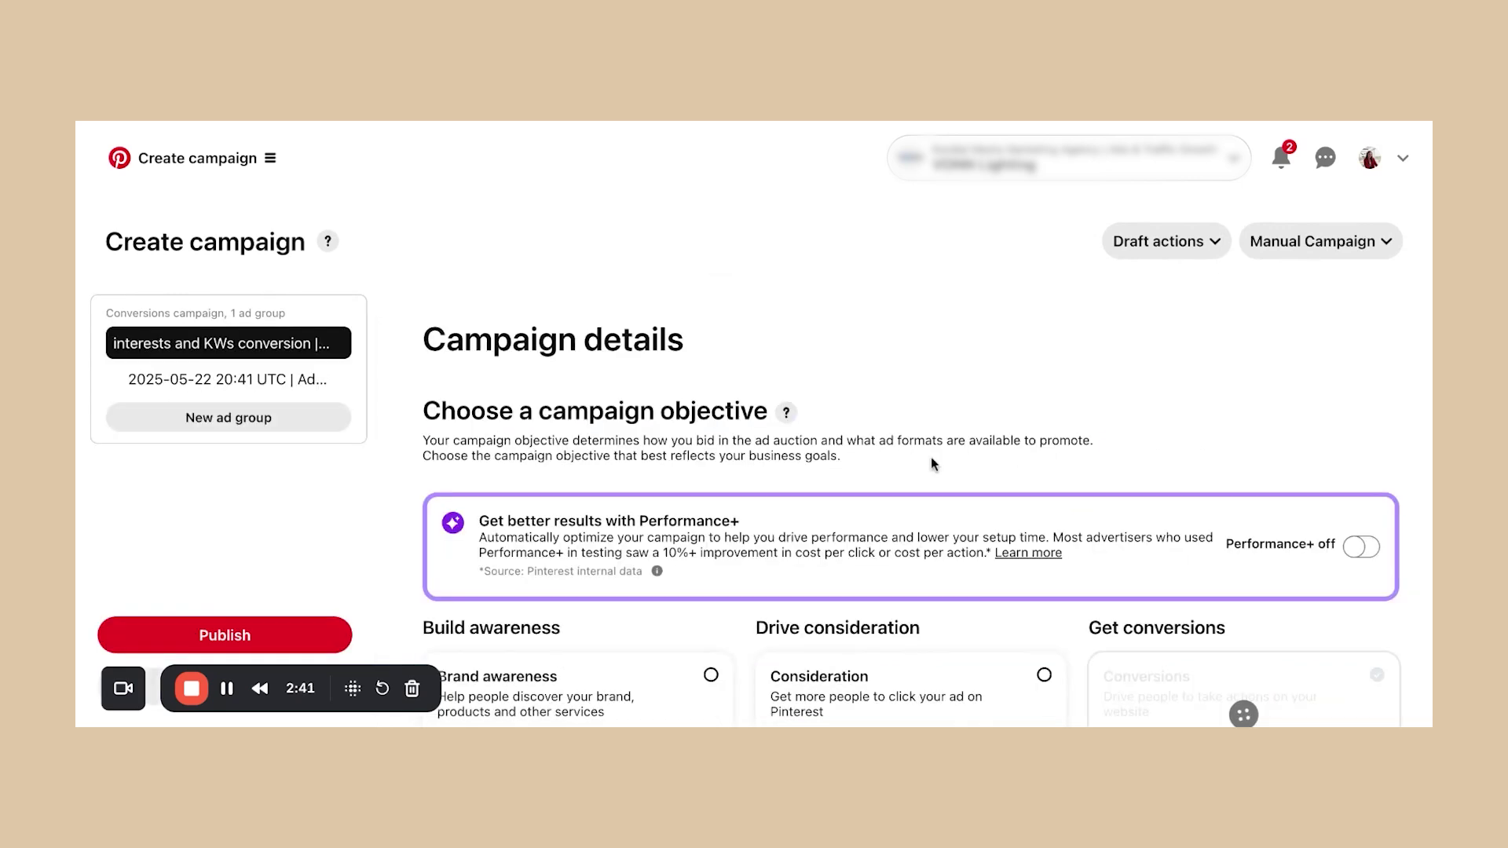
Step: Continue to the ad group settings with the existing budget and schedule, and dismiss the feedback survey
{"action": "scroll", "coordinate": [902, 478], "scroll_direction": "down", "scroll_amount": 10}
{"action": "scroll", "coordinate": [901, 478], "scroll_direction": "down", "scroll_amount": 1}
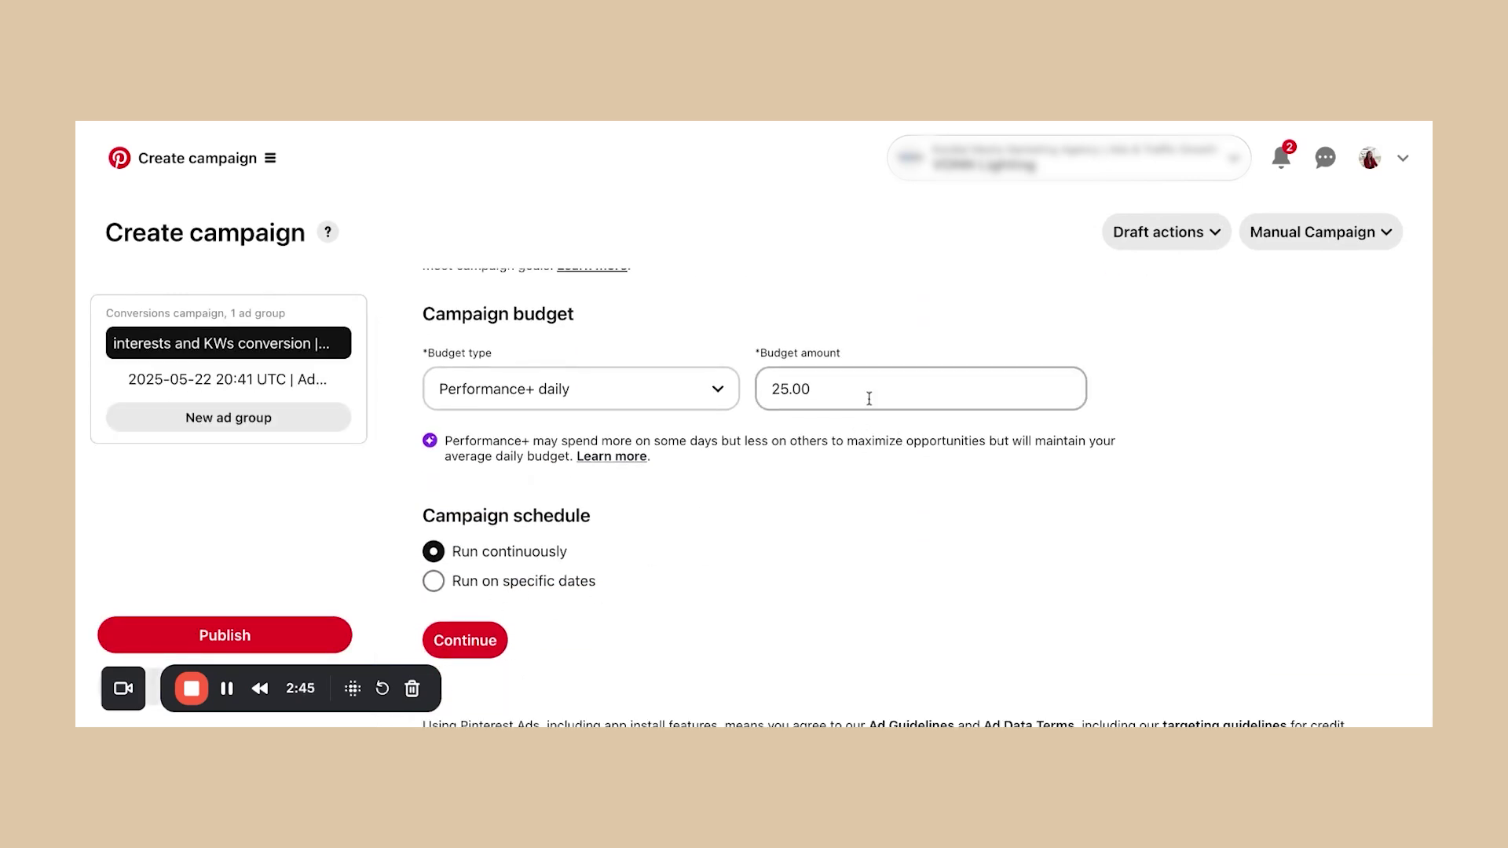
{"action": "left_click", "coordinate": [464, 640]}
{"action": "scroll", "coordinate": [972, 448], "scroll_direction": "down", "scroll_amount": 10}
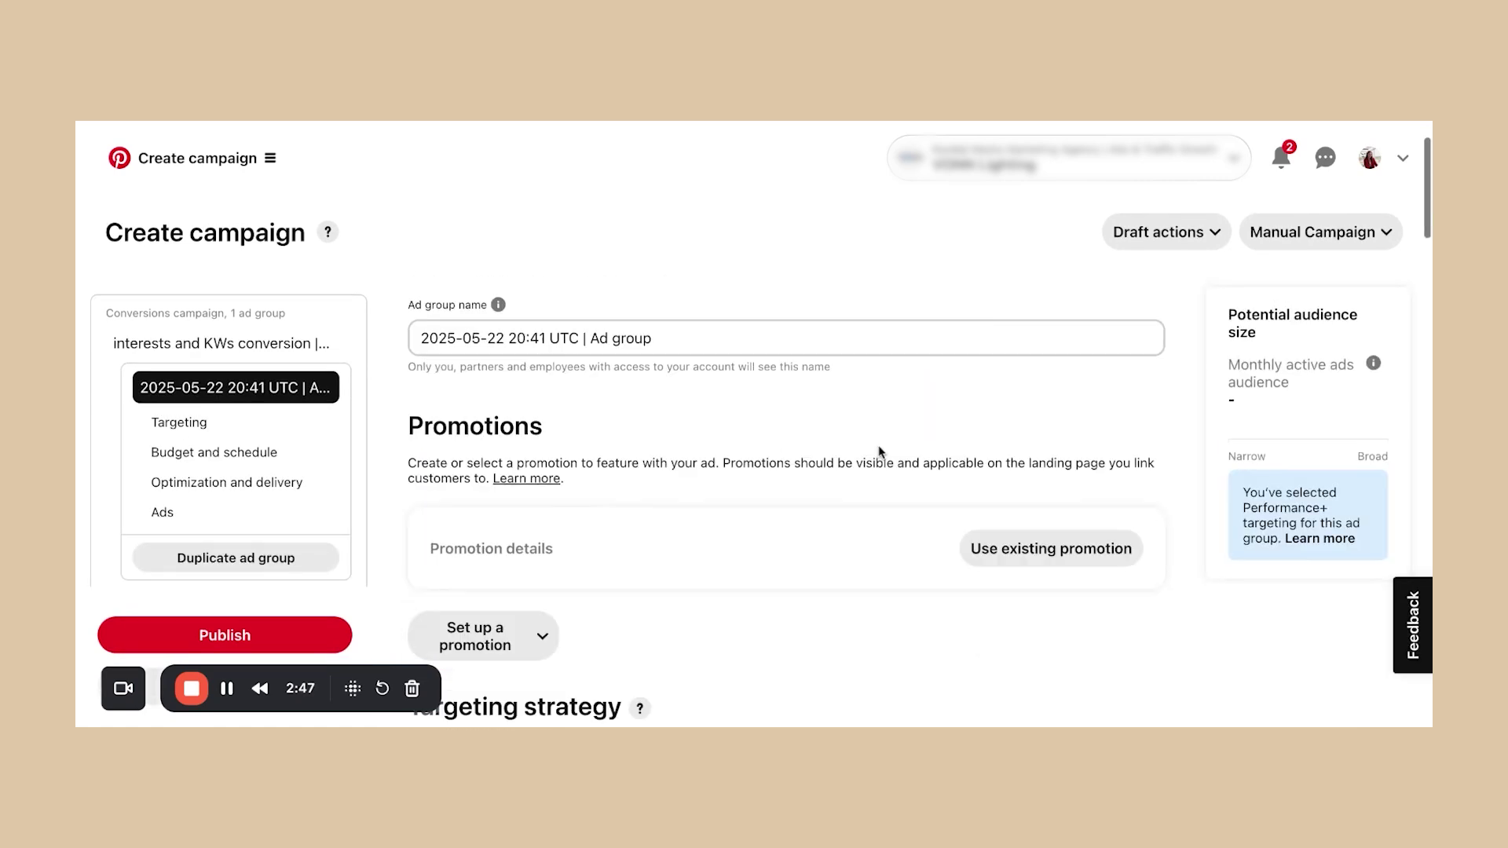
{"action": "scroll", "coordinate": [879, 453], "scroll_direction": "down", "scroll_amount": 1}
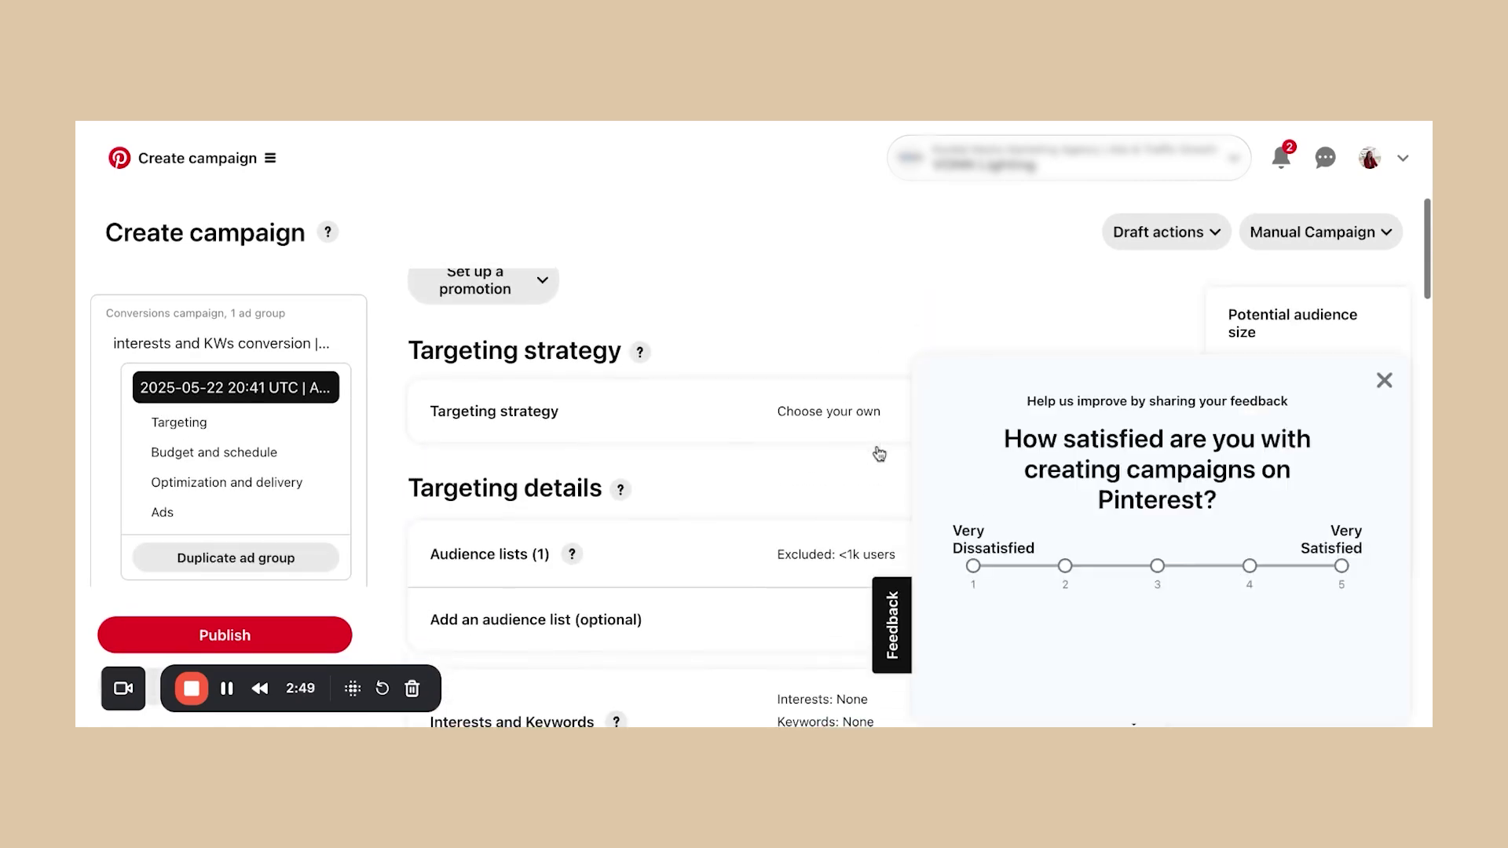
{"action": "left_click", "coordinate": [1383, 380]}
{"action": "scroll", "coordinate": [710, 437], "scroll_direction": "down", "scroll_amount": 3}
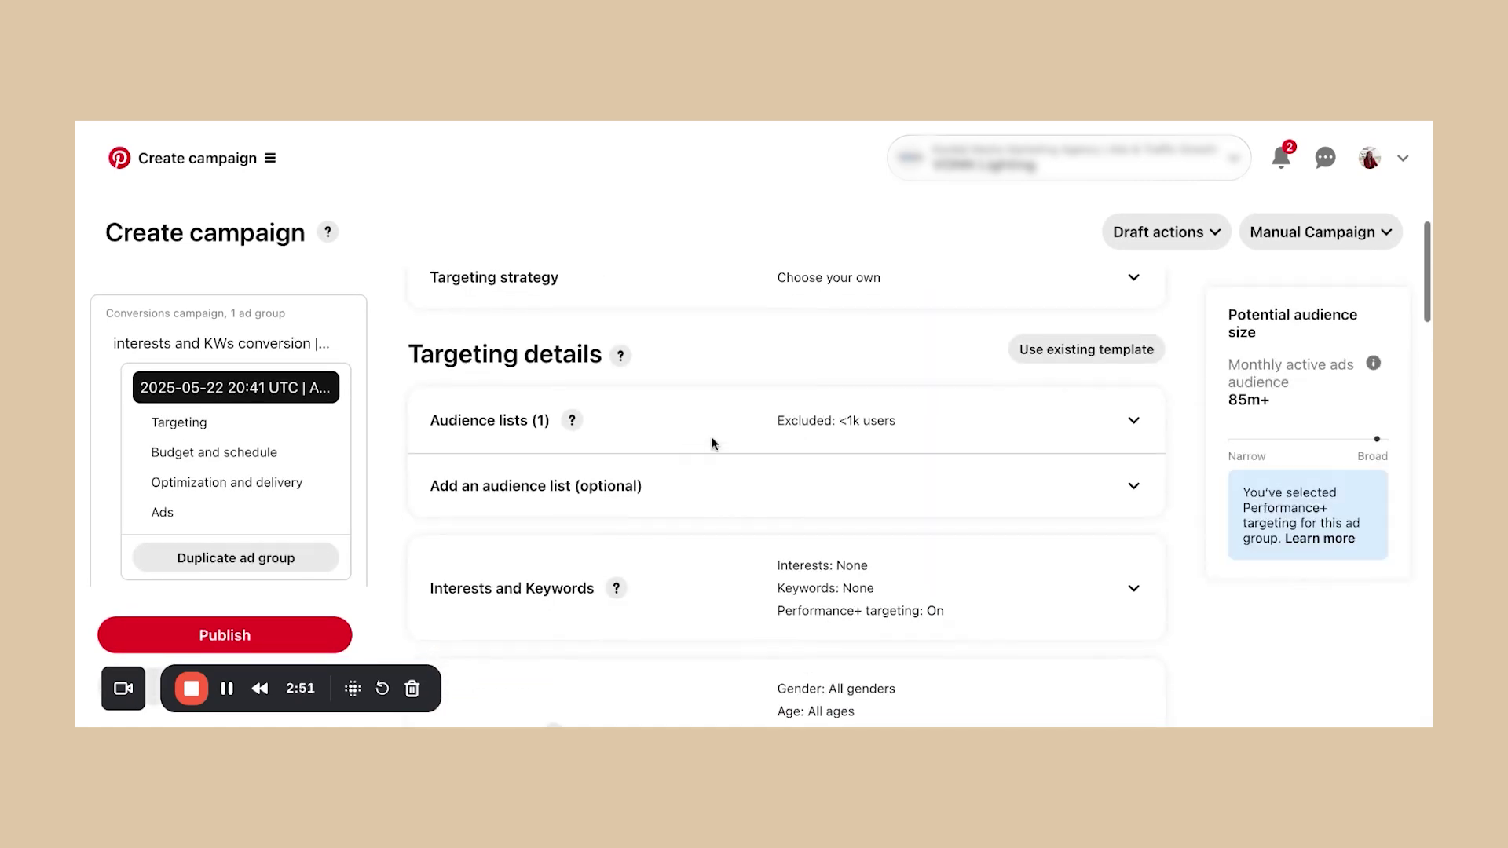
Step: Expand the ad group's audience lists and check that Checkouts L90D is set to be excluded
{"action": "left_click", "coordinate": [805, 420]}
{"action": "scroll", "coordinate": [605, 487], "scroll_direction": "down", "scroll_amount": 2}
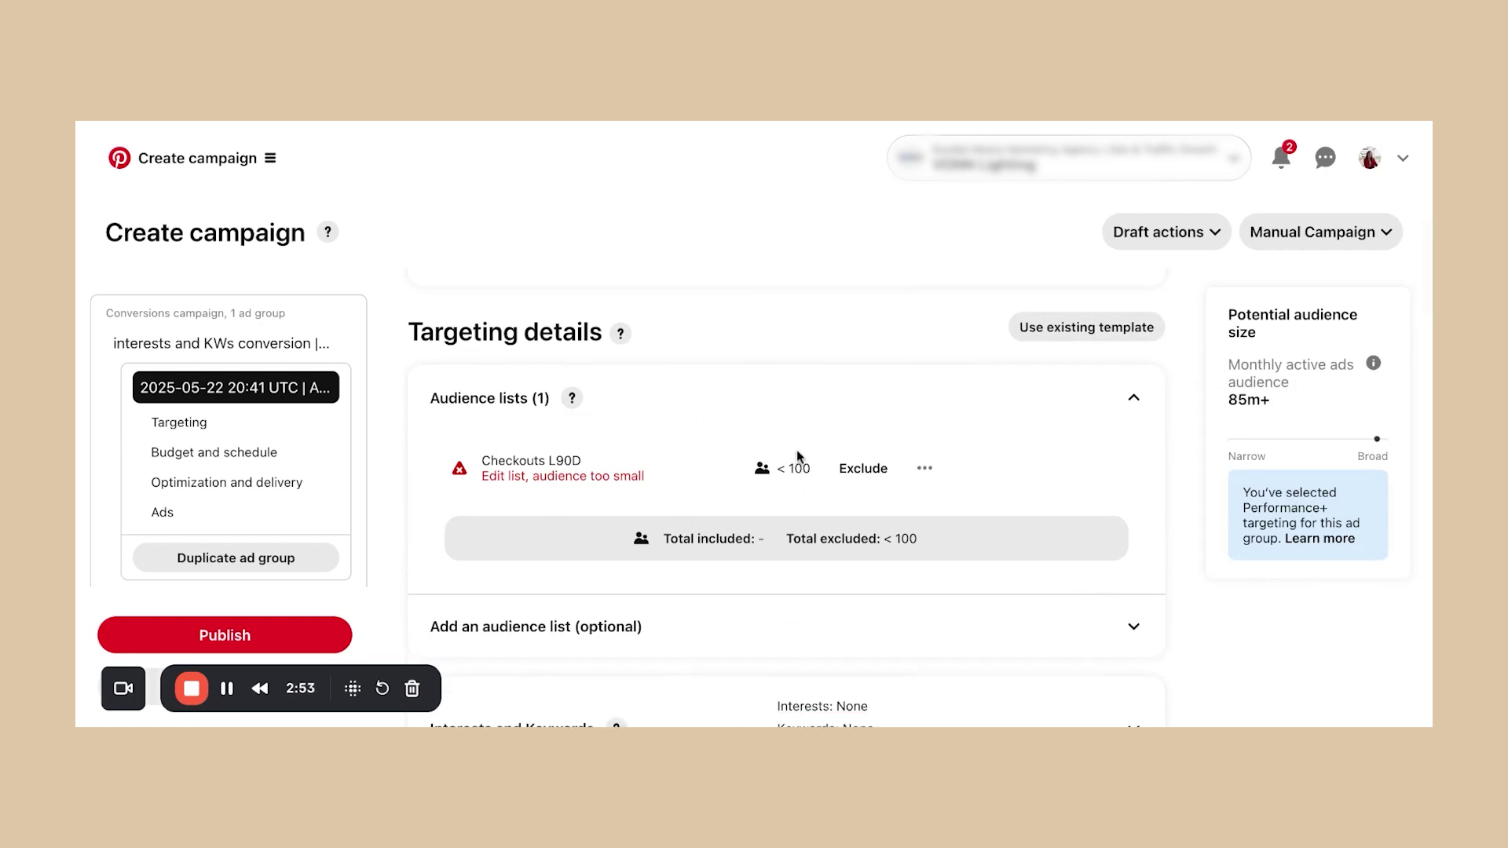
{"action": "scroll", "coordinate": [553, 460], "scroll_direction": "down", "scroll_amount": 4}
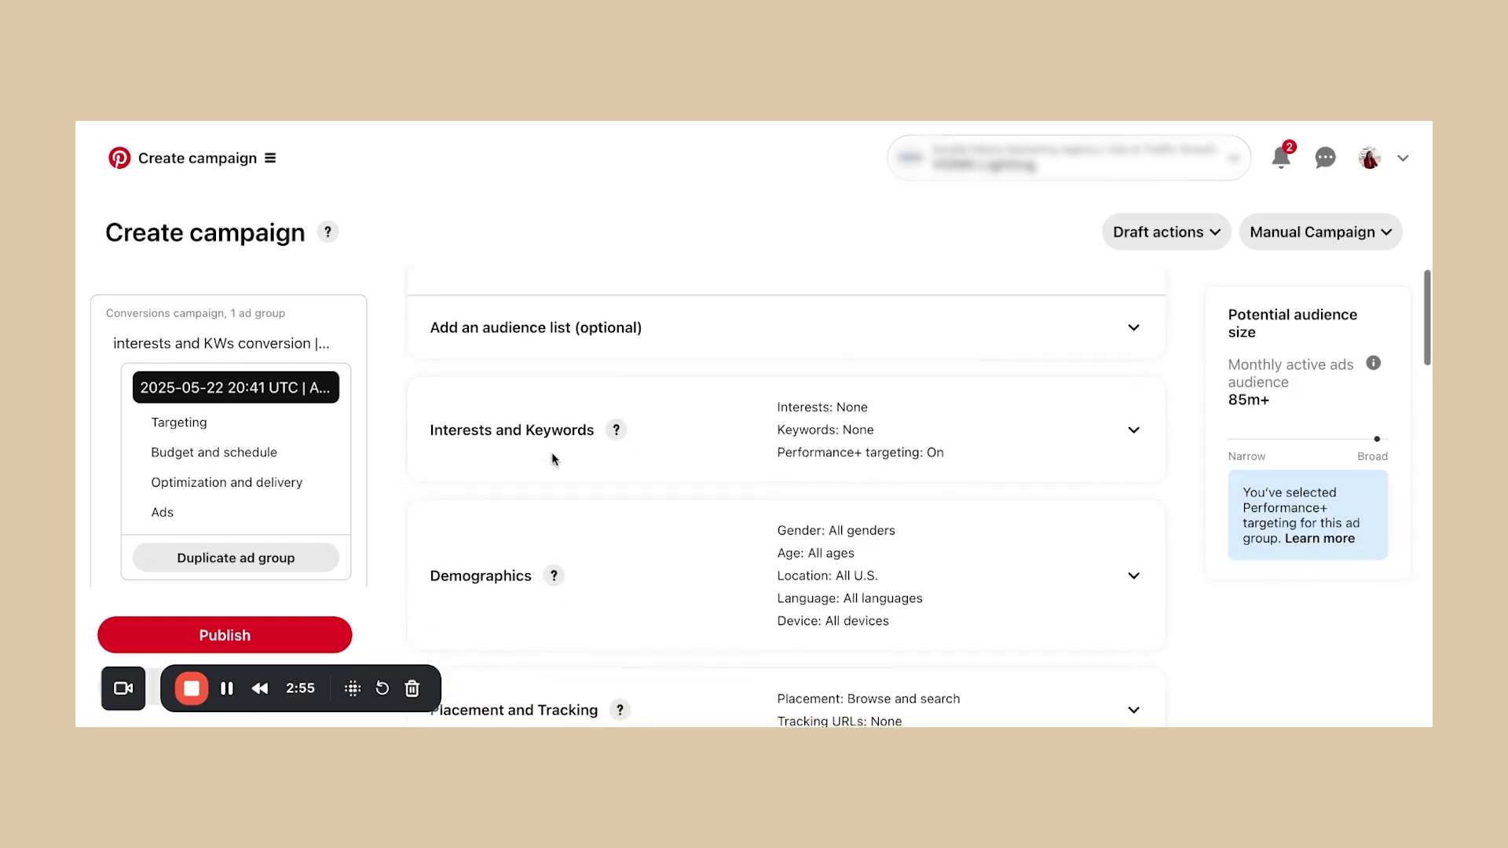
{"action": "scroll", "coordinate": [546, 402], "scroll_direction": "up", "scroll_amount": 4}
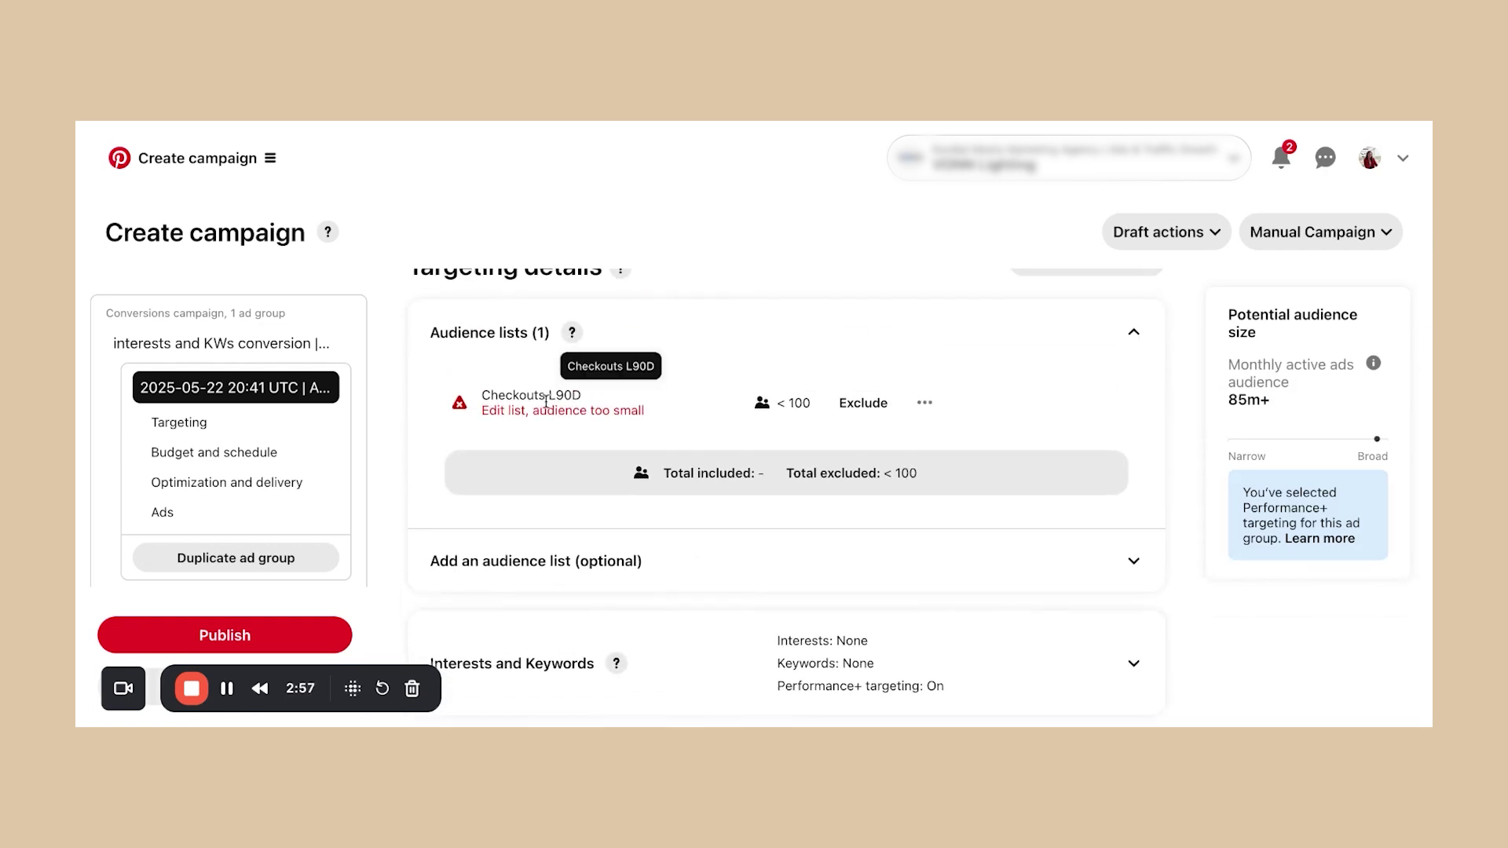
{"action": "scroll", "coordinate": [576, 415], "scroll_direction": "down", "scroll_amount": 2}
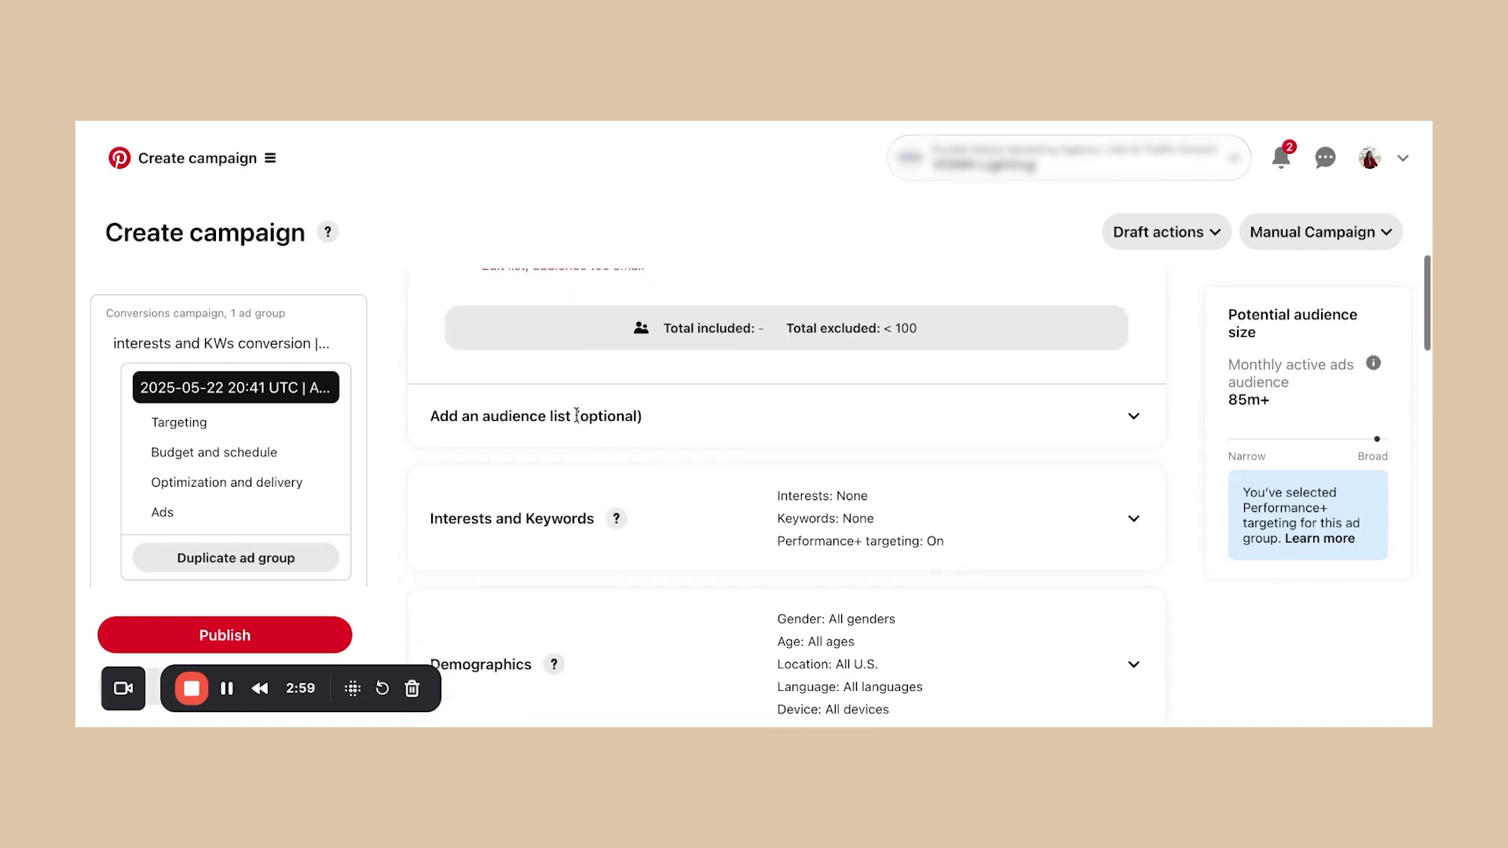
{"action": "scroll", "coordinate": [691, 379], "scroll_direction": "down", "scroll_amount": 2}
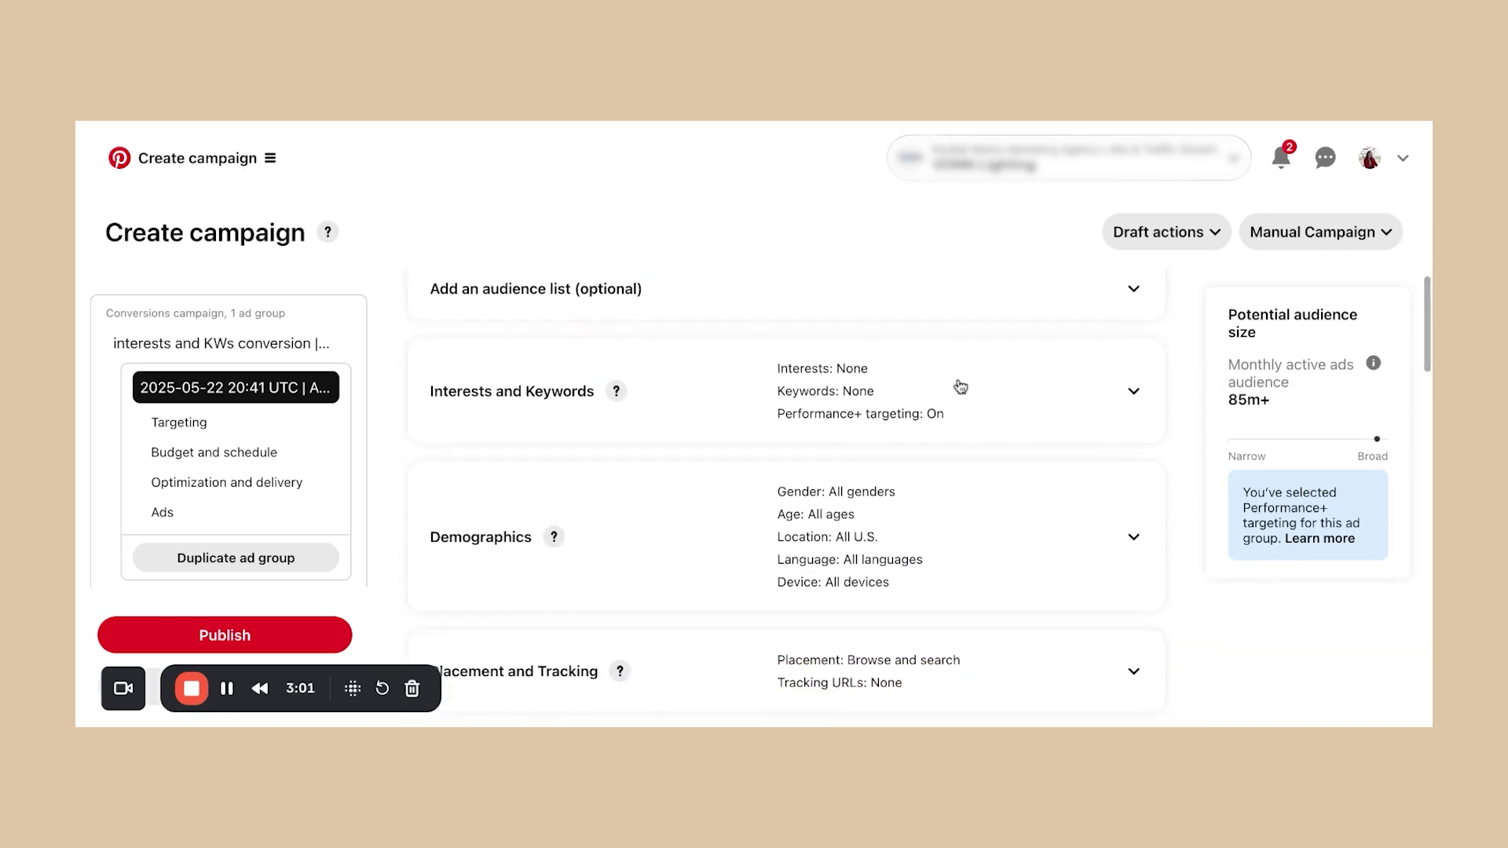
Step: Open the ad group's Interests and Keywords targeting and look over its options
{"action": "left_click", "coordinate": [718, 389]}
{"action": "scroll", "coordinate": [571, 496], "scroll_direction": "down", "scroll_amount": 2}
{"action": "scroll", "coordinate": [572, 495], "scroll_direction": "down", "scroll_amount": 1}
{"action": "scroll", "coordinate": [573, 495], "scroll_direction": "up", "scroll_amount": 3}
{"action": "scroll", "coordinate": [573, 494], "scroll_direction": "down", "scroll_amount": 3}
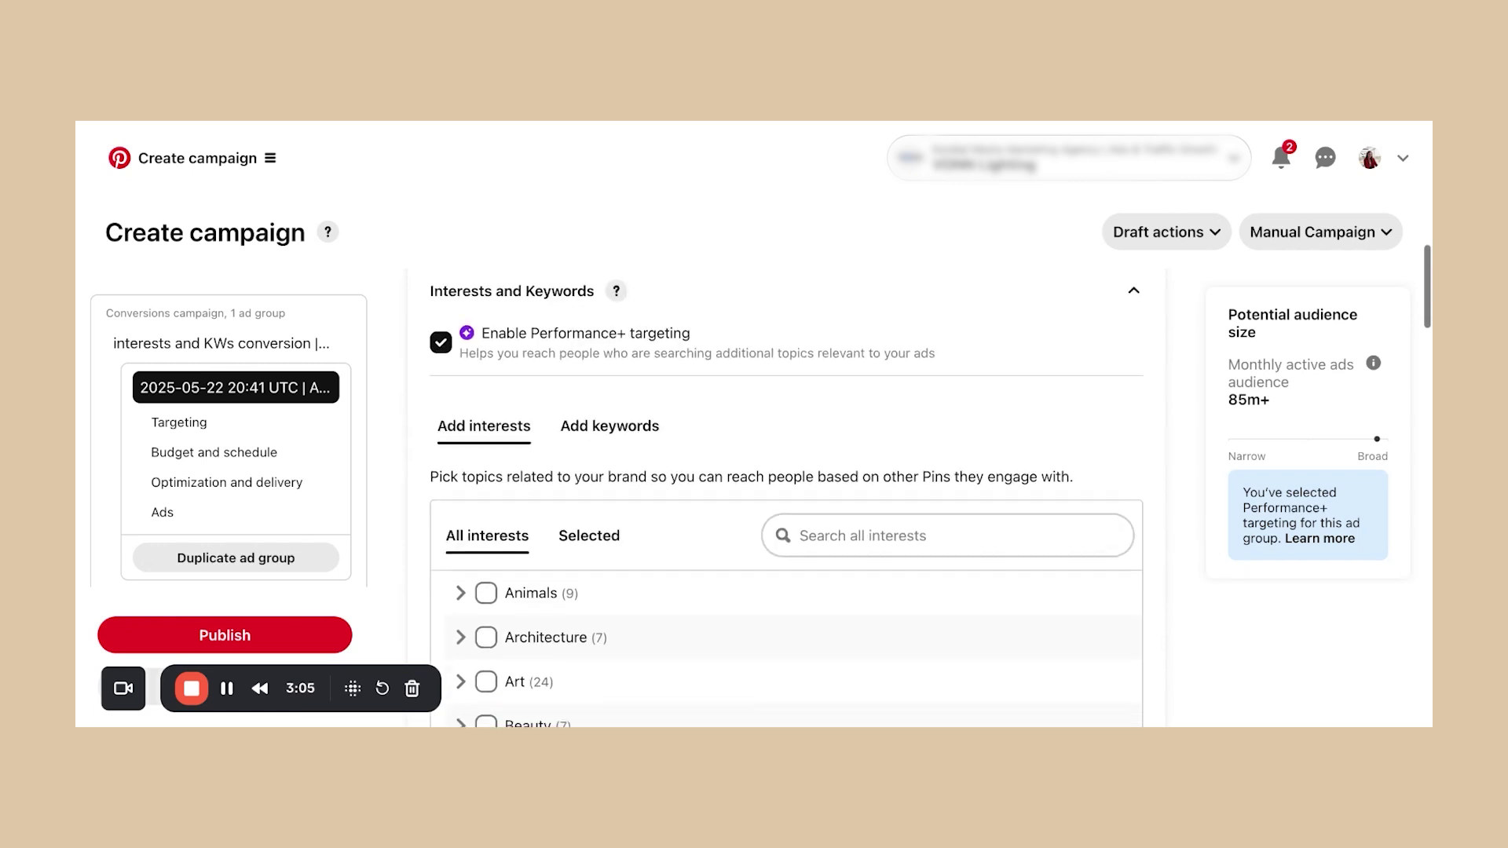
Step: Examine the subtopics of the DIY and Crafts interest, including DIY Bag and Purse, and collapse the category
{"action": "scroll", "coordinate": [471, 535], "scroll_direction": "down", "scroll_amount": 2}
{"action": "left_click", "coordinate": [461, 507]}
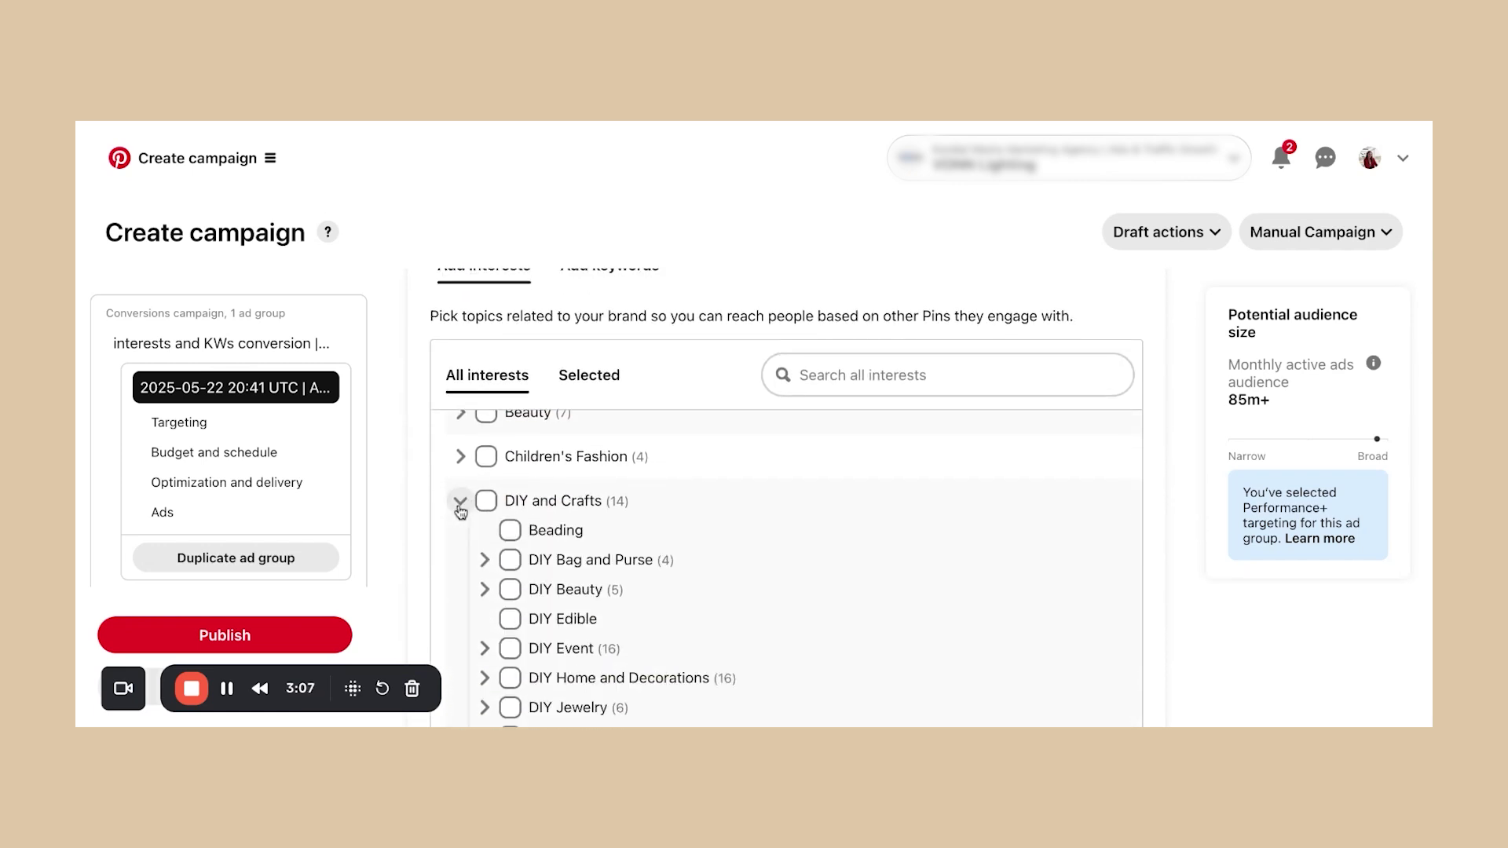
{"action": "scroll", "coordinate": [462, 550], "scroll_direction": "down", "scroll_amount": 5}
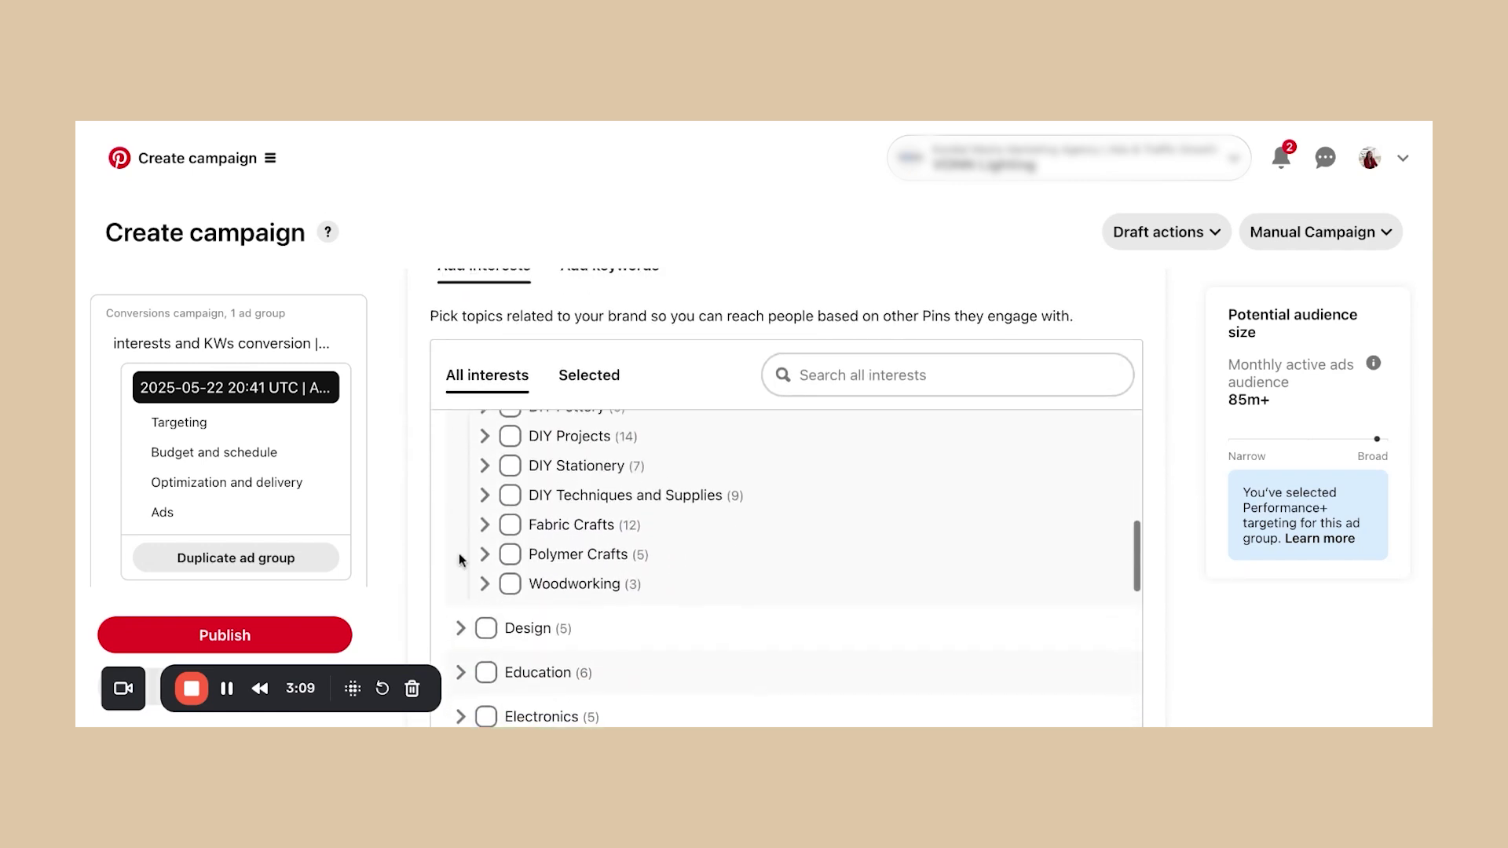
{"action": "scroll", "coordinate": [461, 559], "scroll_direction": "up", "scroll_amount": 6}
{"action": "scroll", "coordinate": [569, 548], "scroll_direction": "down", "scroll_amount": 2}
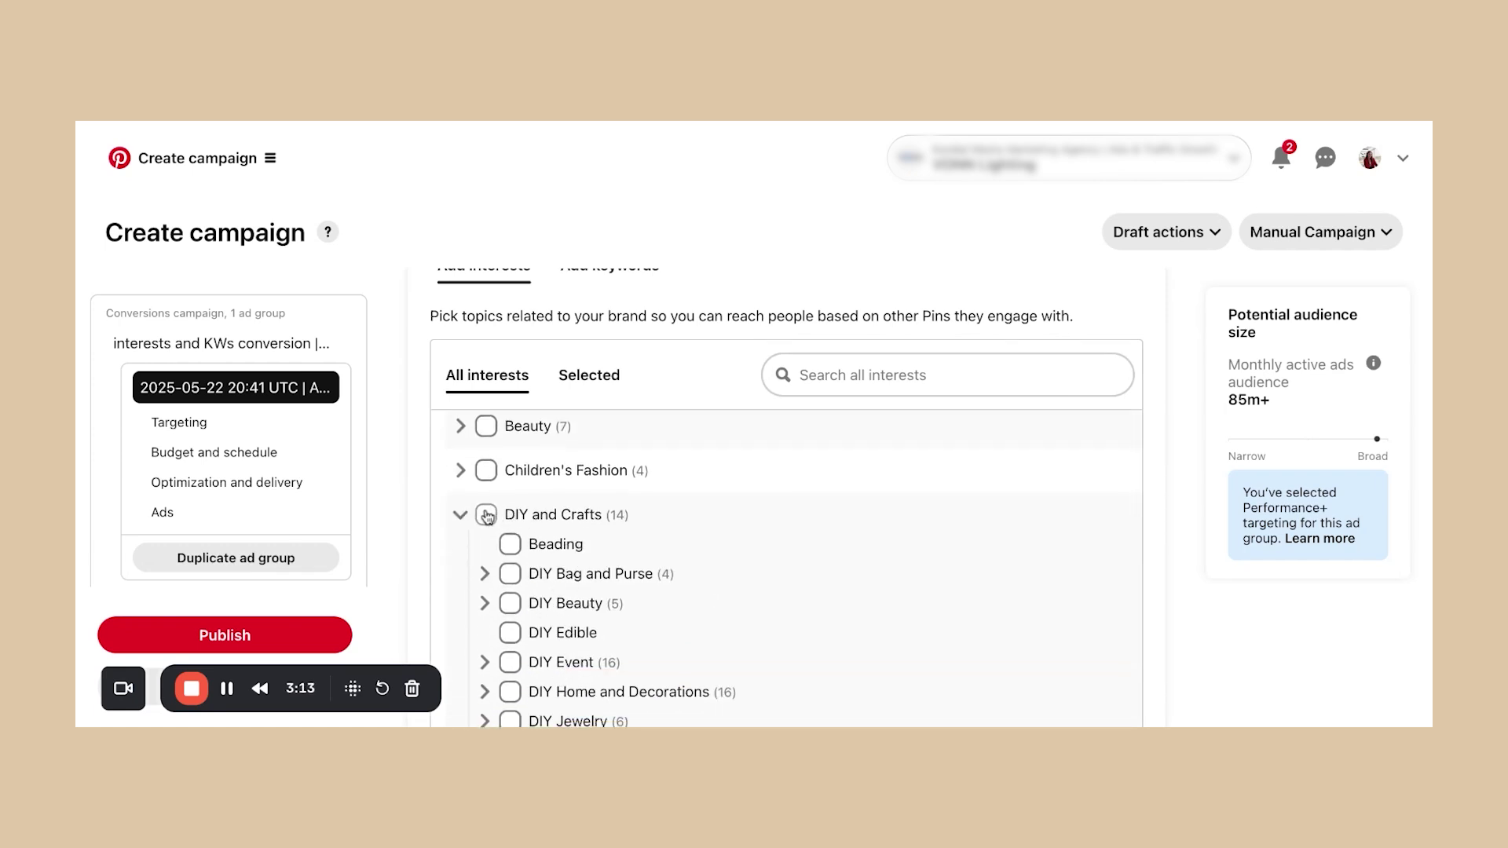
{"action": "scroll", "coordinate": [487, 515], "scroll_direction": "down", "scroll_amount": 1}
{"action": "left_click", "coordinate": [485, 545]}
{"action": "scroll", "coordinate": [604, 549], "scroll_direction": "down", "scroll_amount": 3}
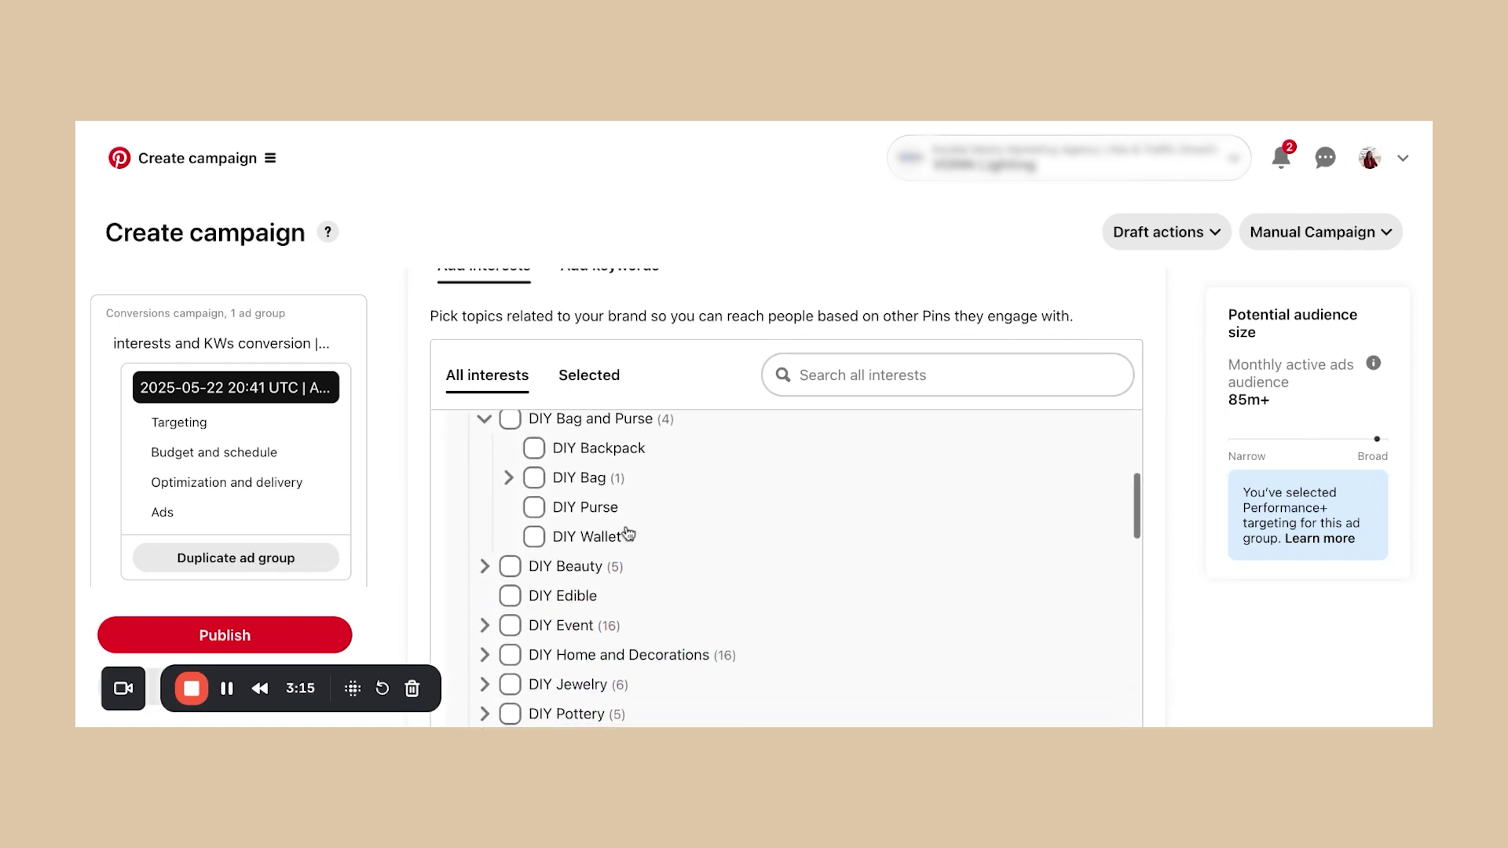
{"action": "scroll", "coordinate": [576, 492], "scroll_direction": "up", "scroll_amount": 2}
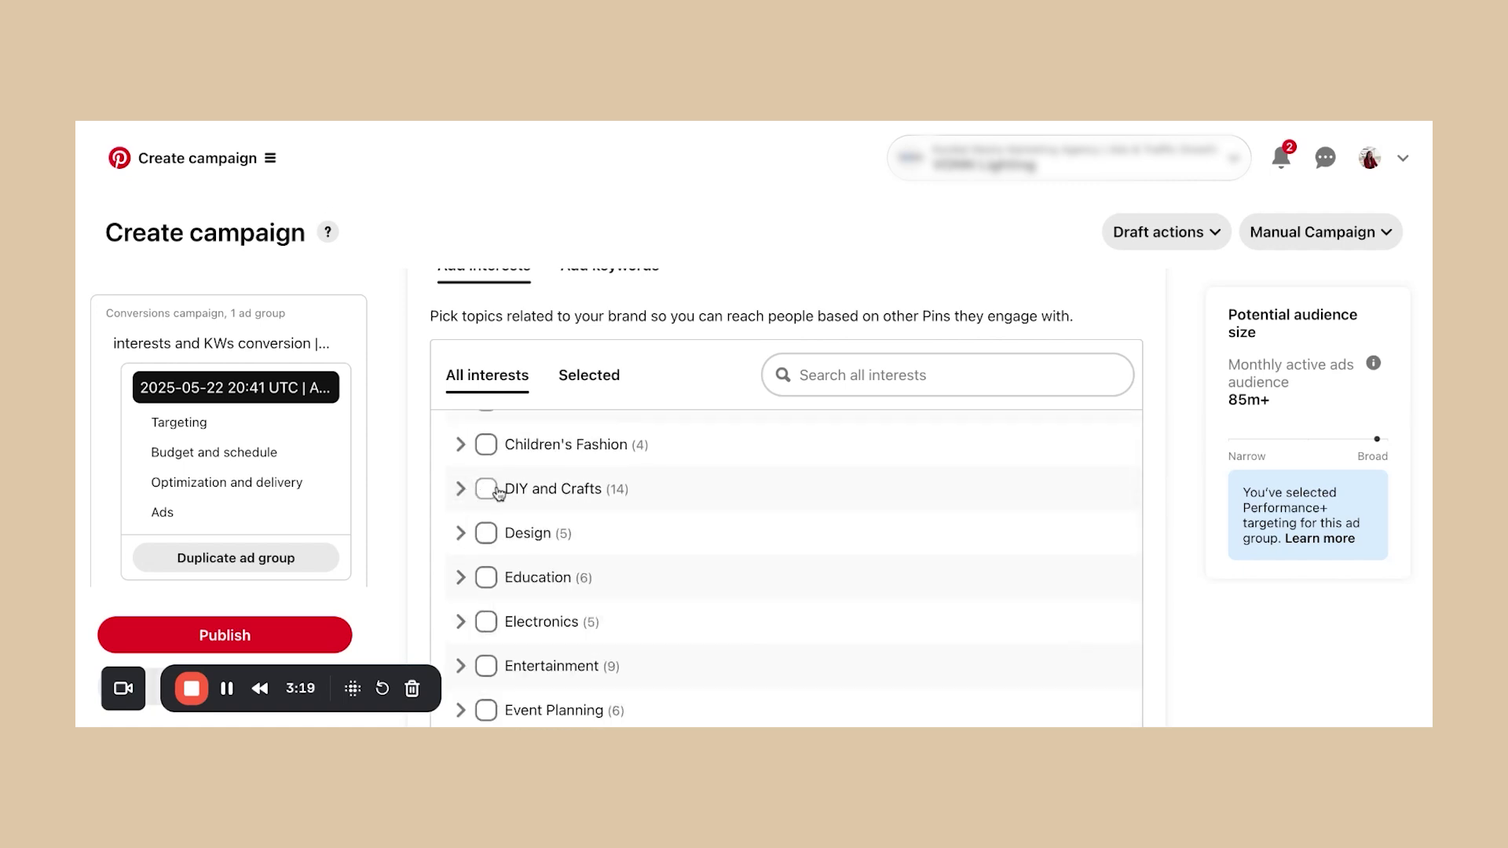
Step: Examine the Home Decor interest's subtopics, collapse the category and browse the remaining interest categories
{"action": "scroll", "coordinate": [546, 551], "scroll_direction": "down", "scroll_amount": 1}
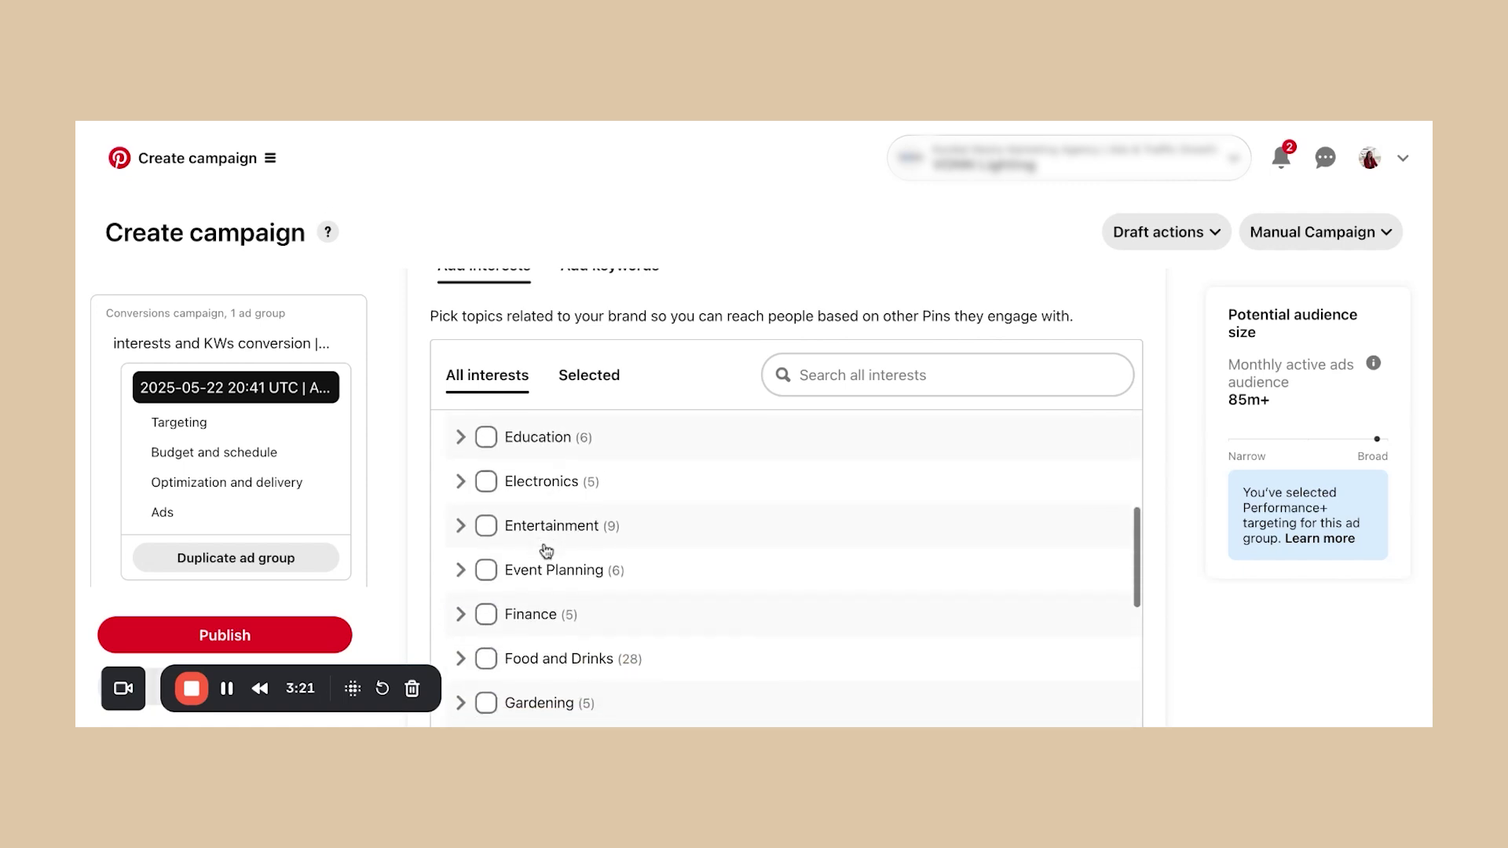
{"action": "scroll", "coordinate": [546, 550], "scroll_direction": "down", "scroll_amount": 5}
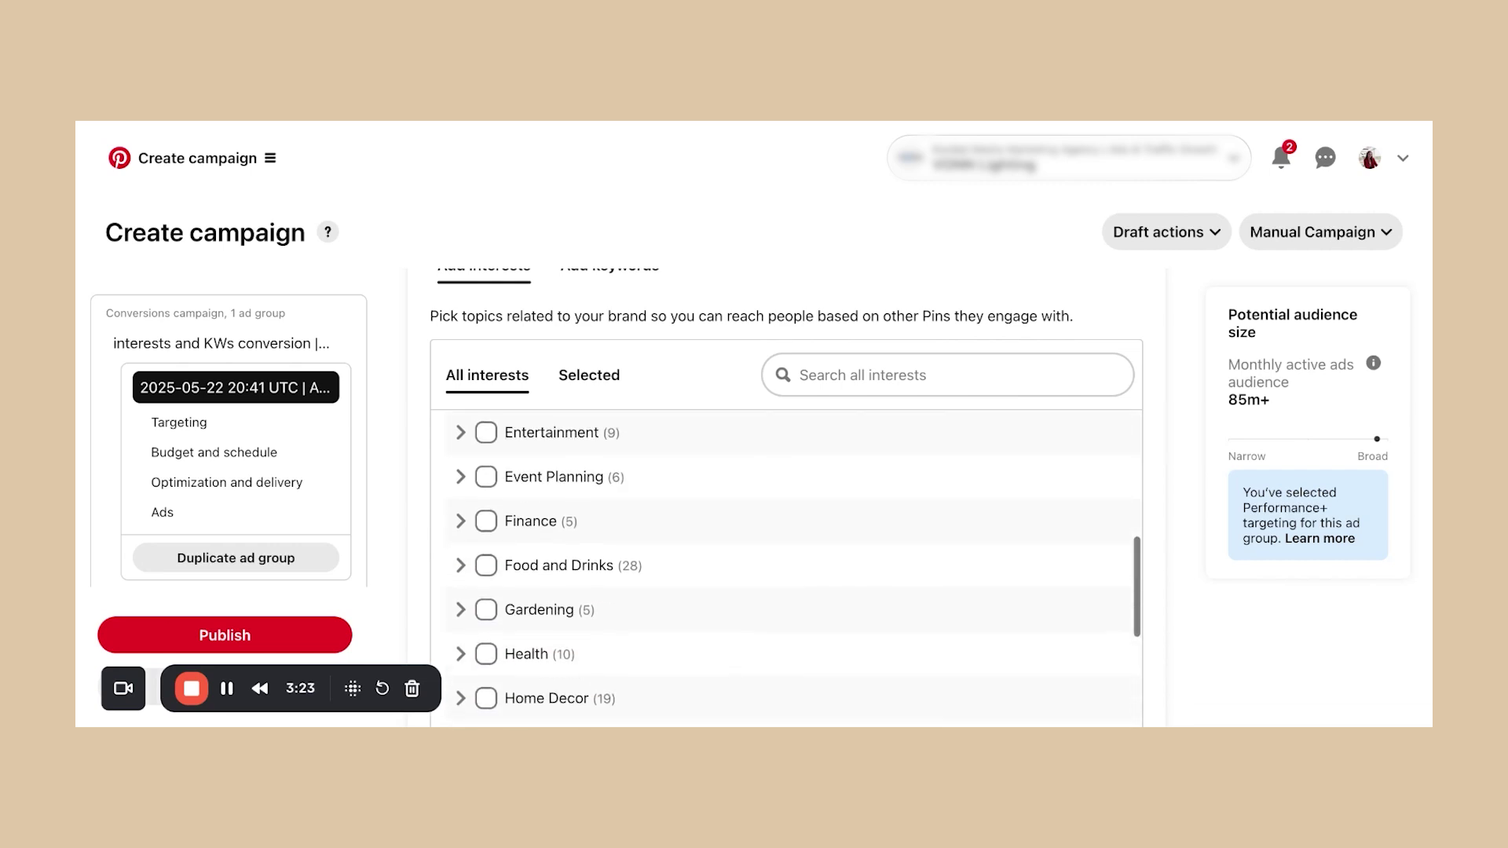
{"action": "left_click", "coordinate": [460, 449]}
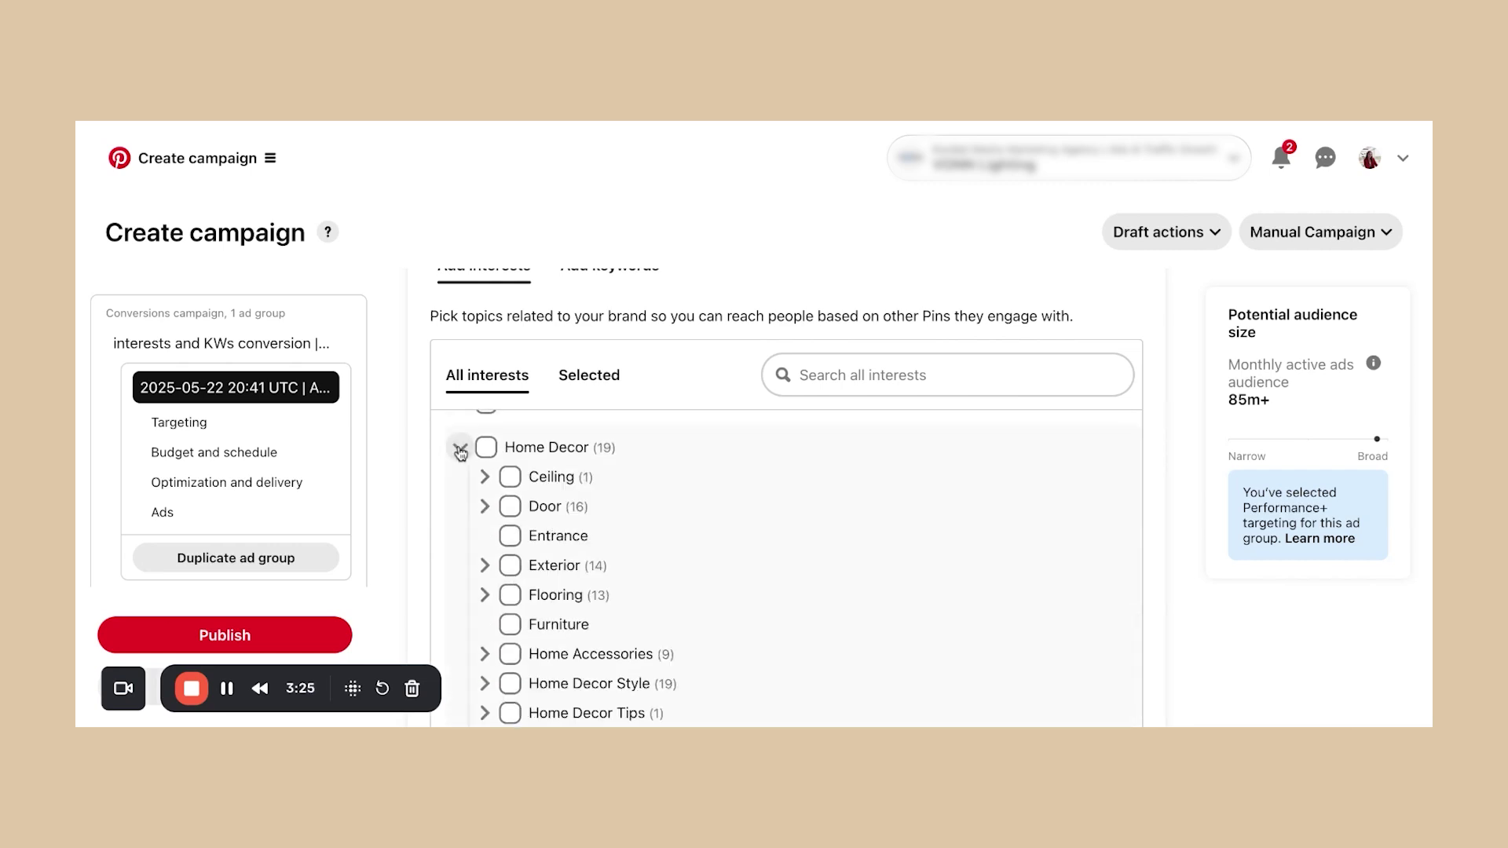
{"action": "scroll", "coordinate": [575, 556], "scroll_direction": "down", "scroll_amount": 5}
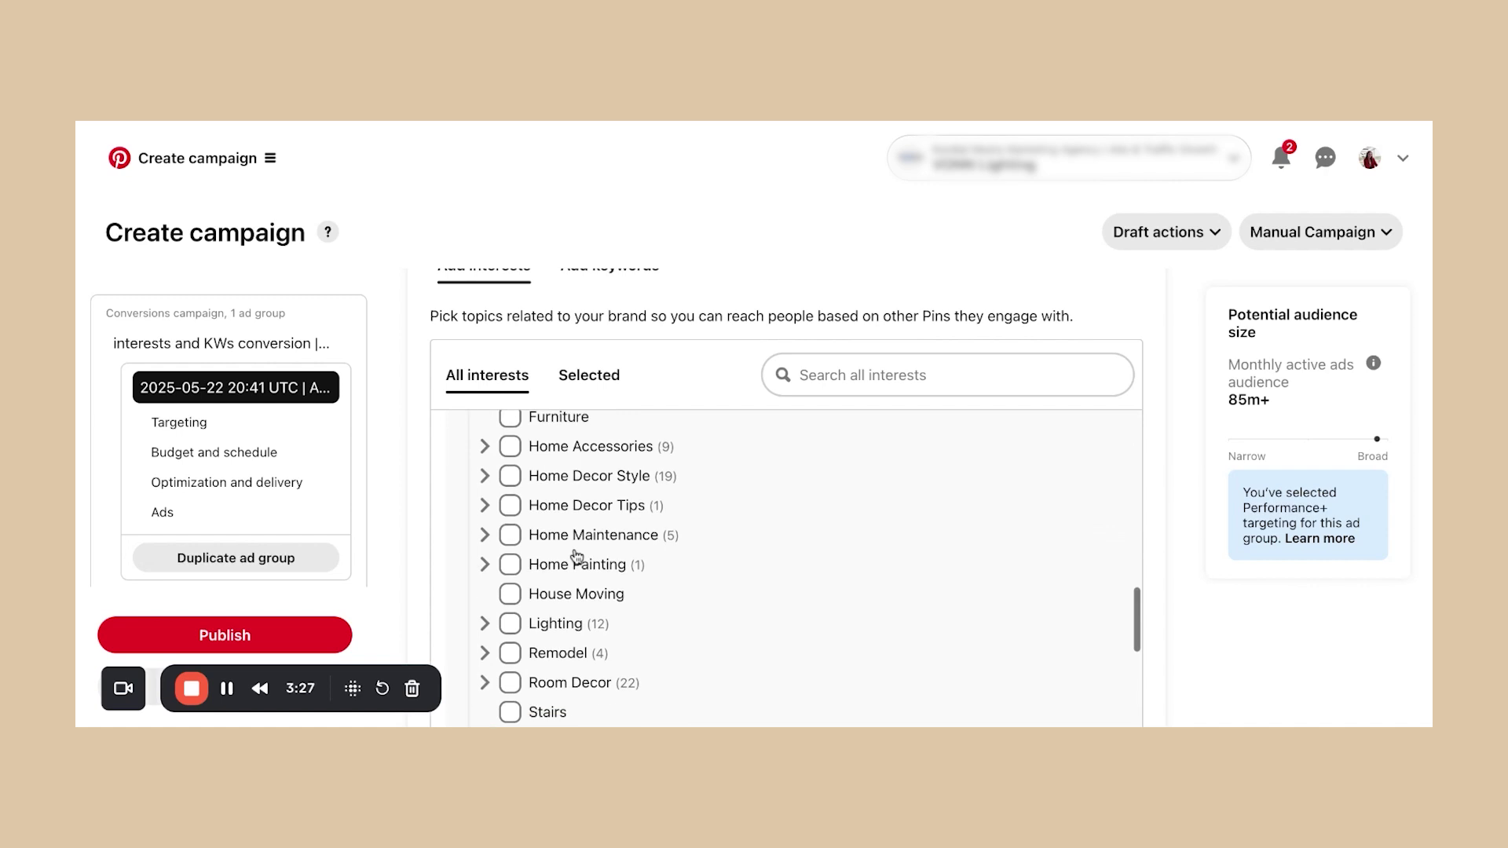
{"action": "scroll", "coordinate": [589, 534], "scroll_direction": "up", "scroll_amount": 10}
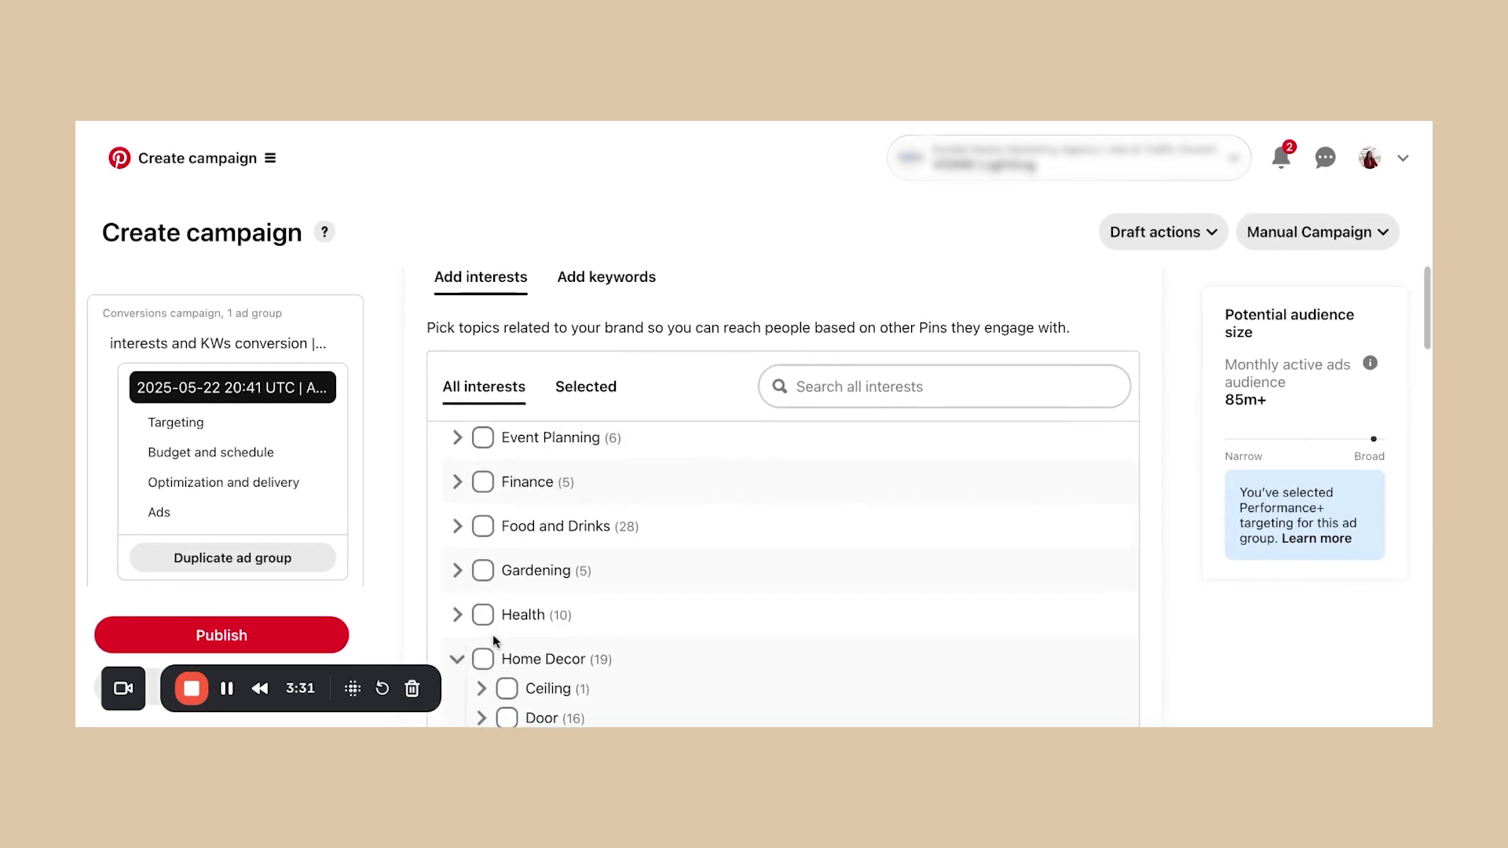
{"action": "left_click", "coordinate": [455, 660]}
{"action": "scroll", "coordinate": [578, 488], "scroll_direction": "down", "scroll_amount": 5}
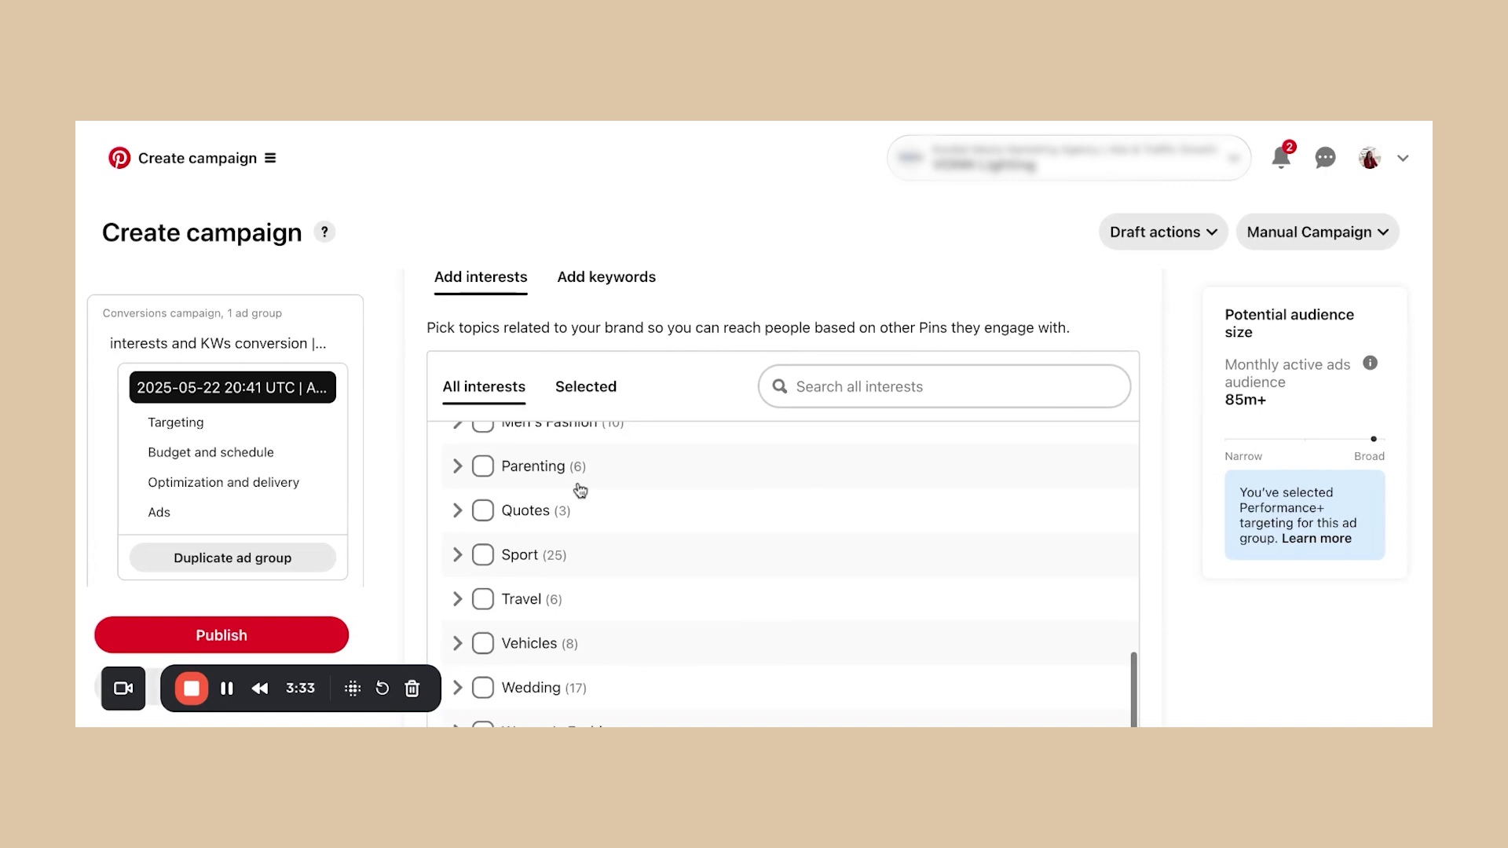
Step: Look through the rest of the interest categories, including Wedding and Women's Fashion, and return to the start of the list
{"action": "scroll", "coordinate": [580, 490], "scroll_direction": "down", "scroll_amount": 2}
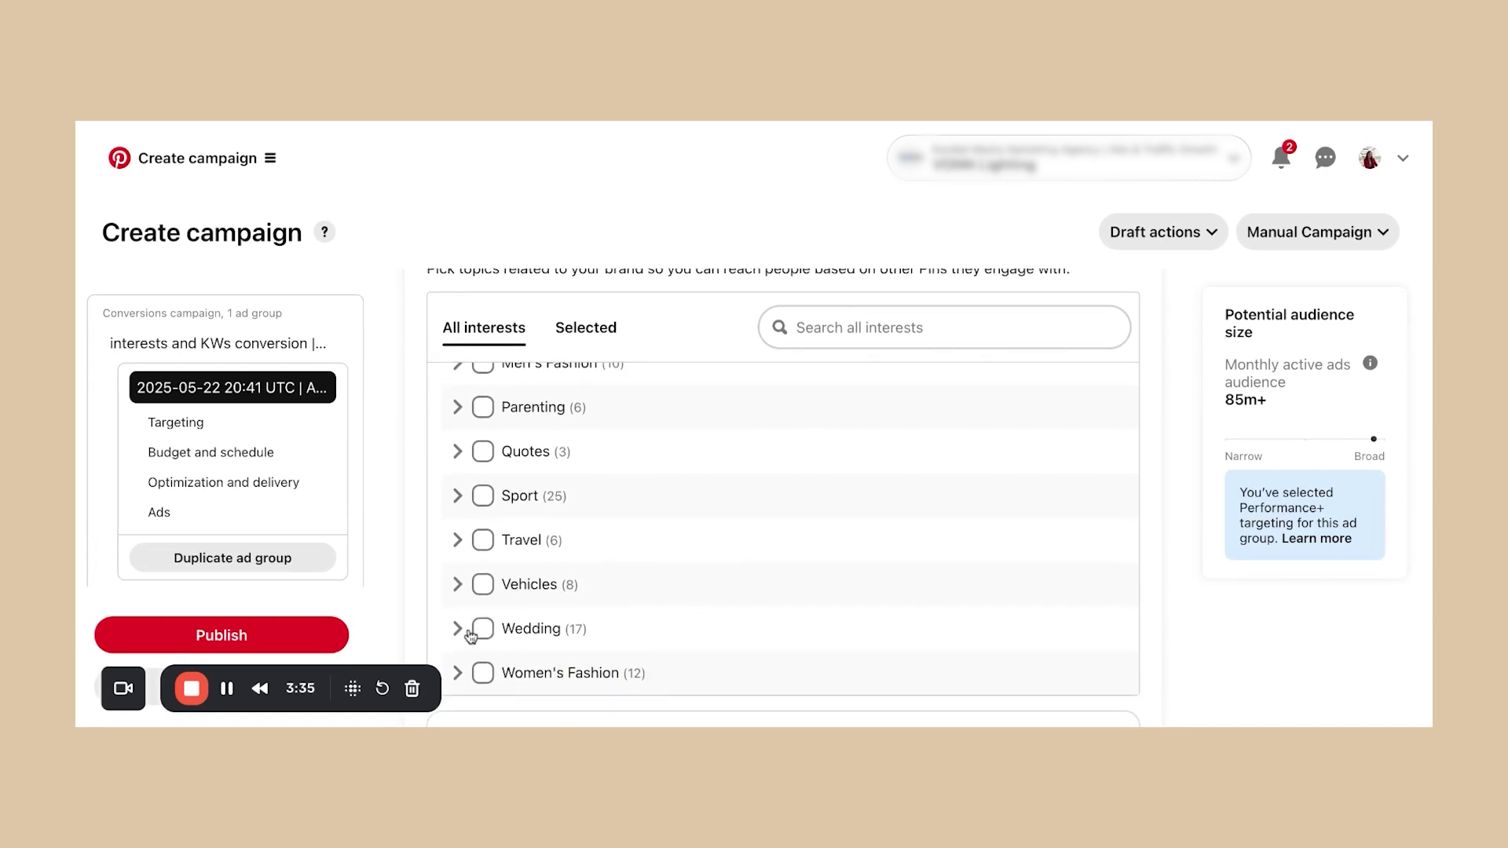
{"action": "scroll", "coordinate": [475, 632], "scroll_direction": "down", "scroll_amount": 2}
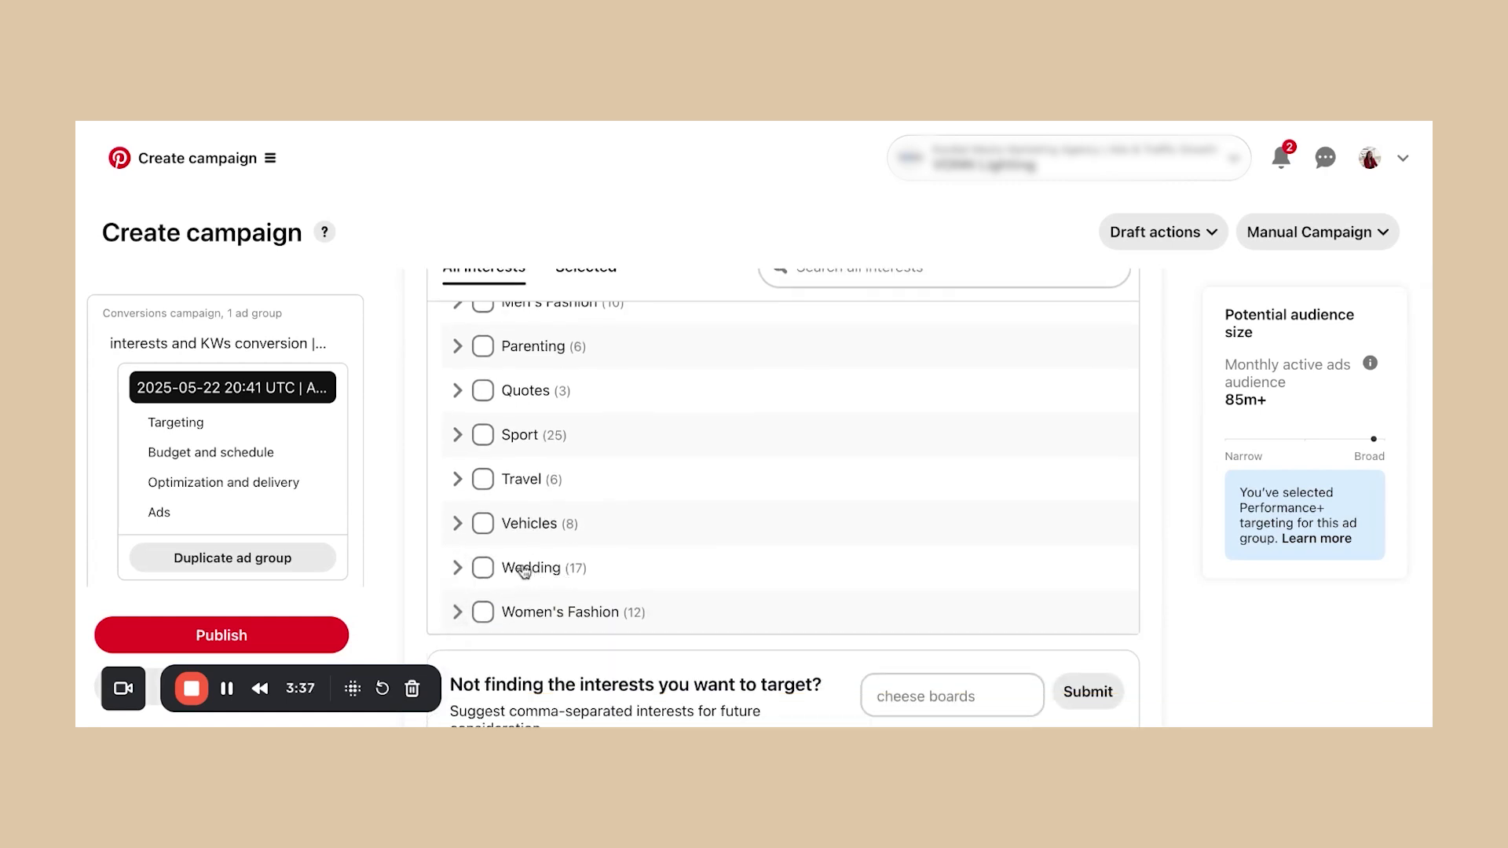
{"action": "scroll", "coordinate": [541, 577], "scroll_direction": "up", "scroll_amount": 5}
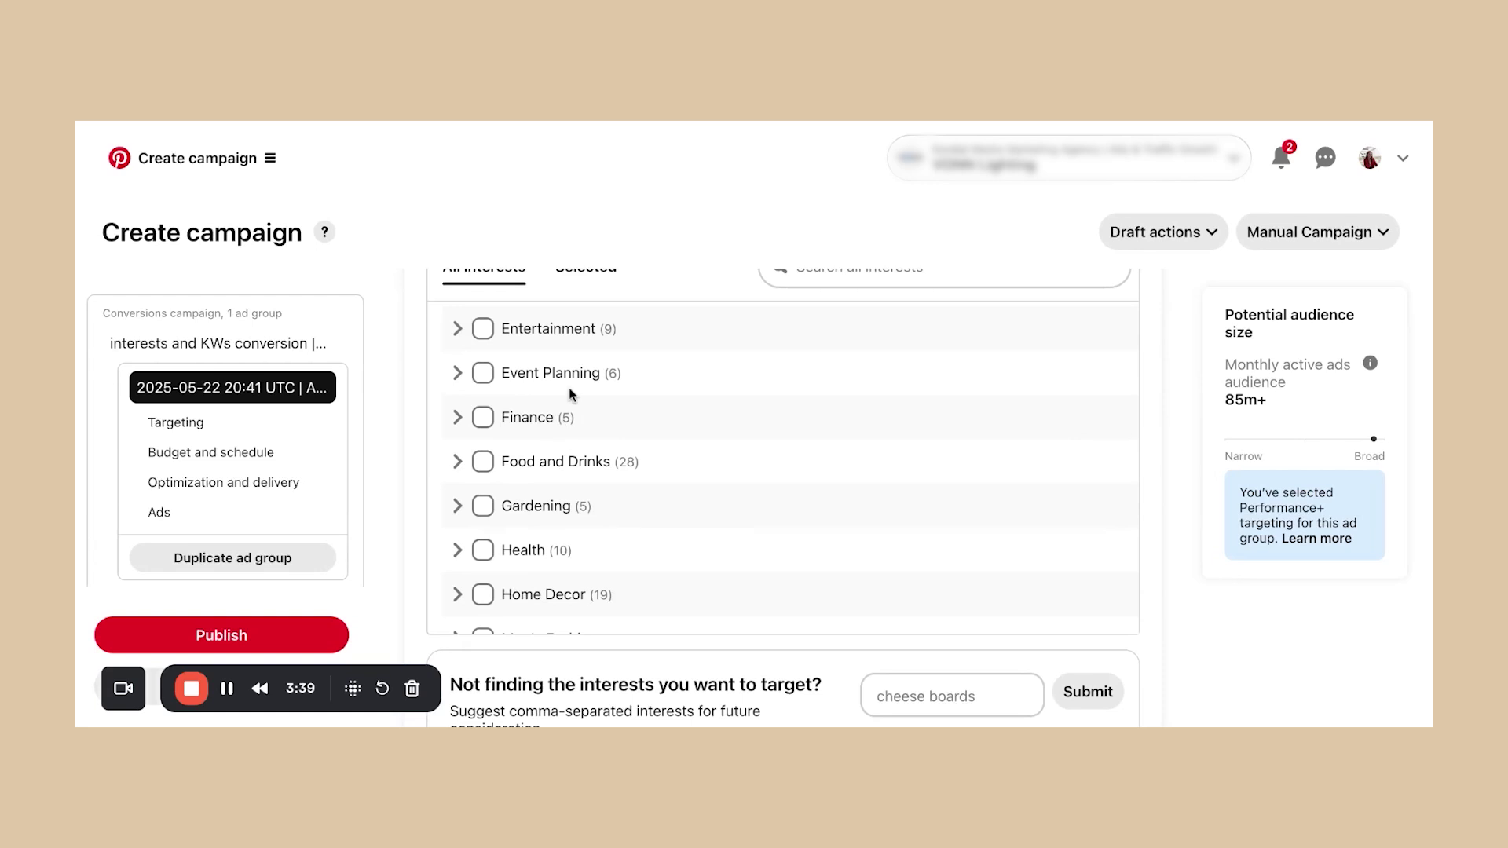
{"action": "scroll", "coordinate": [644, 557], "scroll_direction": "down", "scroll_amount": 5}
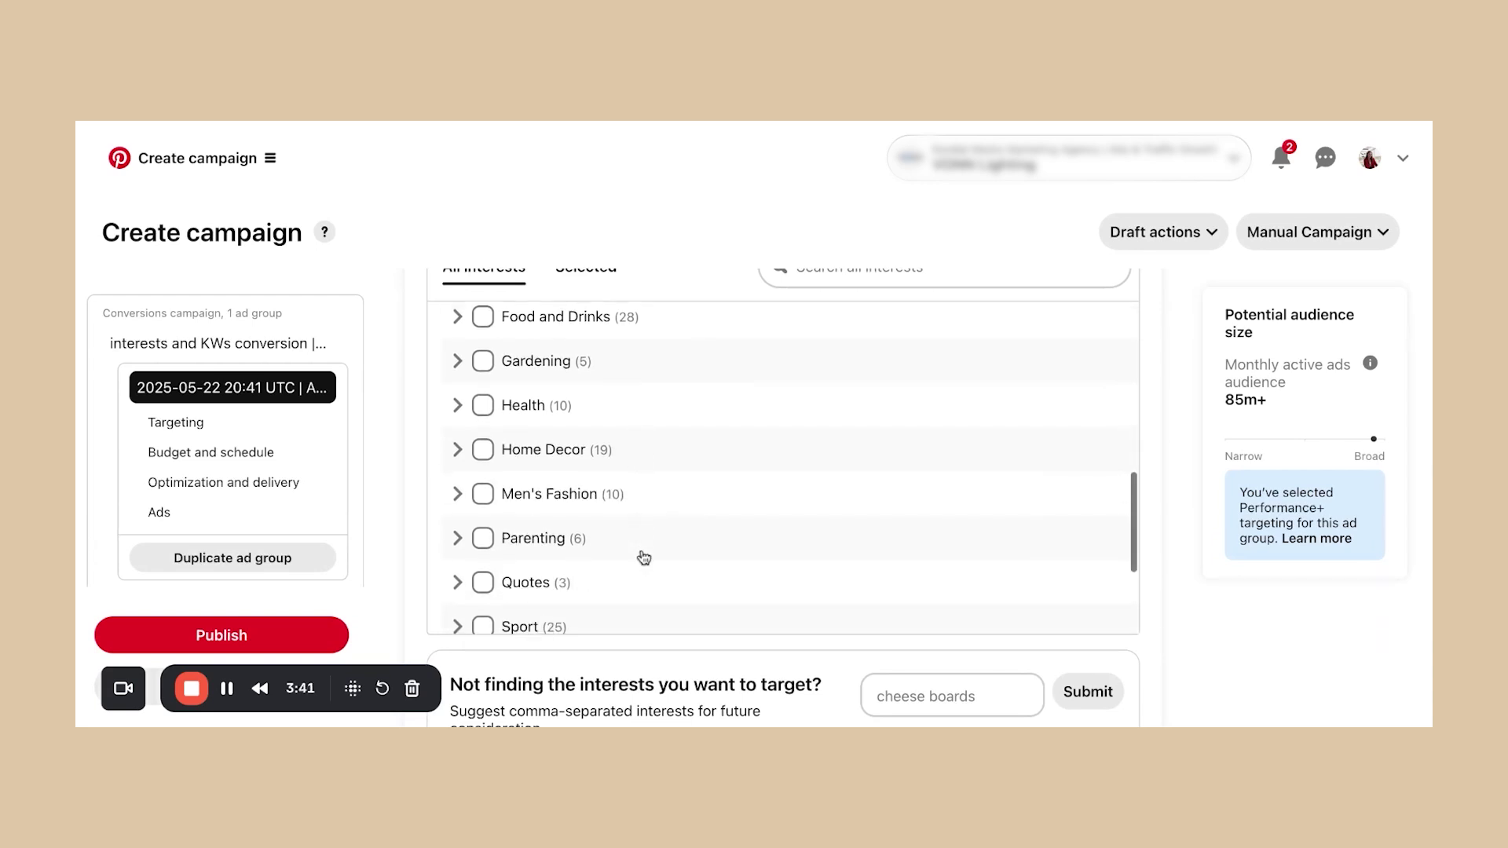
{"action": "scroll", "coordinate": [620, 440], "scroll_direction": "up", "scroll_amount": 10}
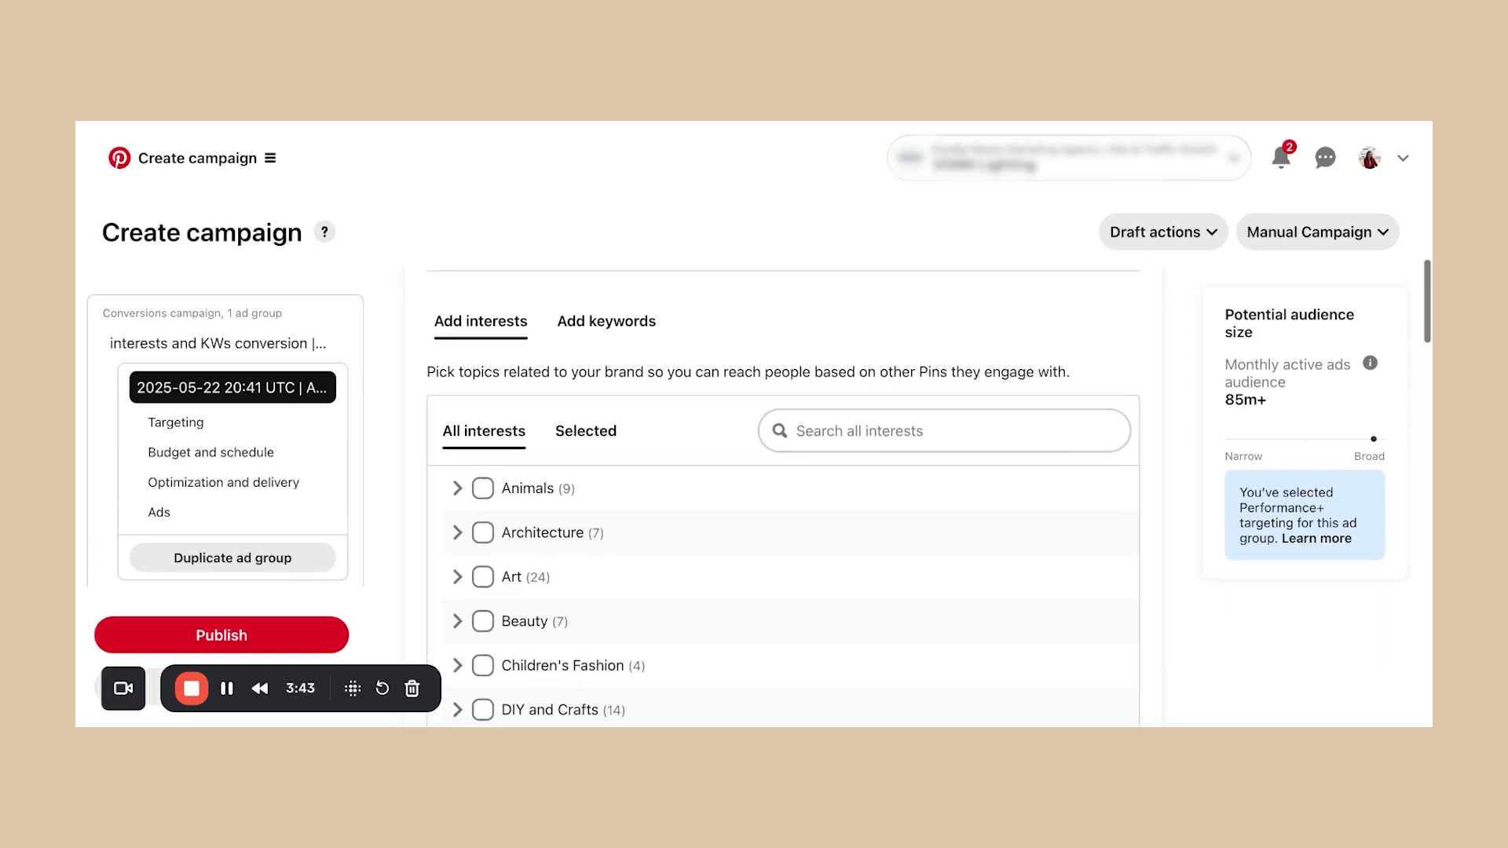
Step: Open the ad group's keyword targeting, look over its options and place the cursor in the empty keyword entry area
{"action": "left_click", "coordinate": [620, 331]}
{"action": "scroll", "coordinate": [578, 498], "scroll_direction": "down", "scroll_amount": 5}
{"action": "scroll", "coordinate": [579, 498], "scroll_direction": "up", "scroll_amount": 4}
{"action": "left_click", "coordinate": [588, 414]}
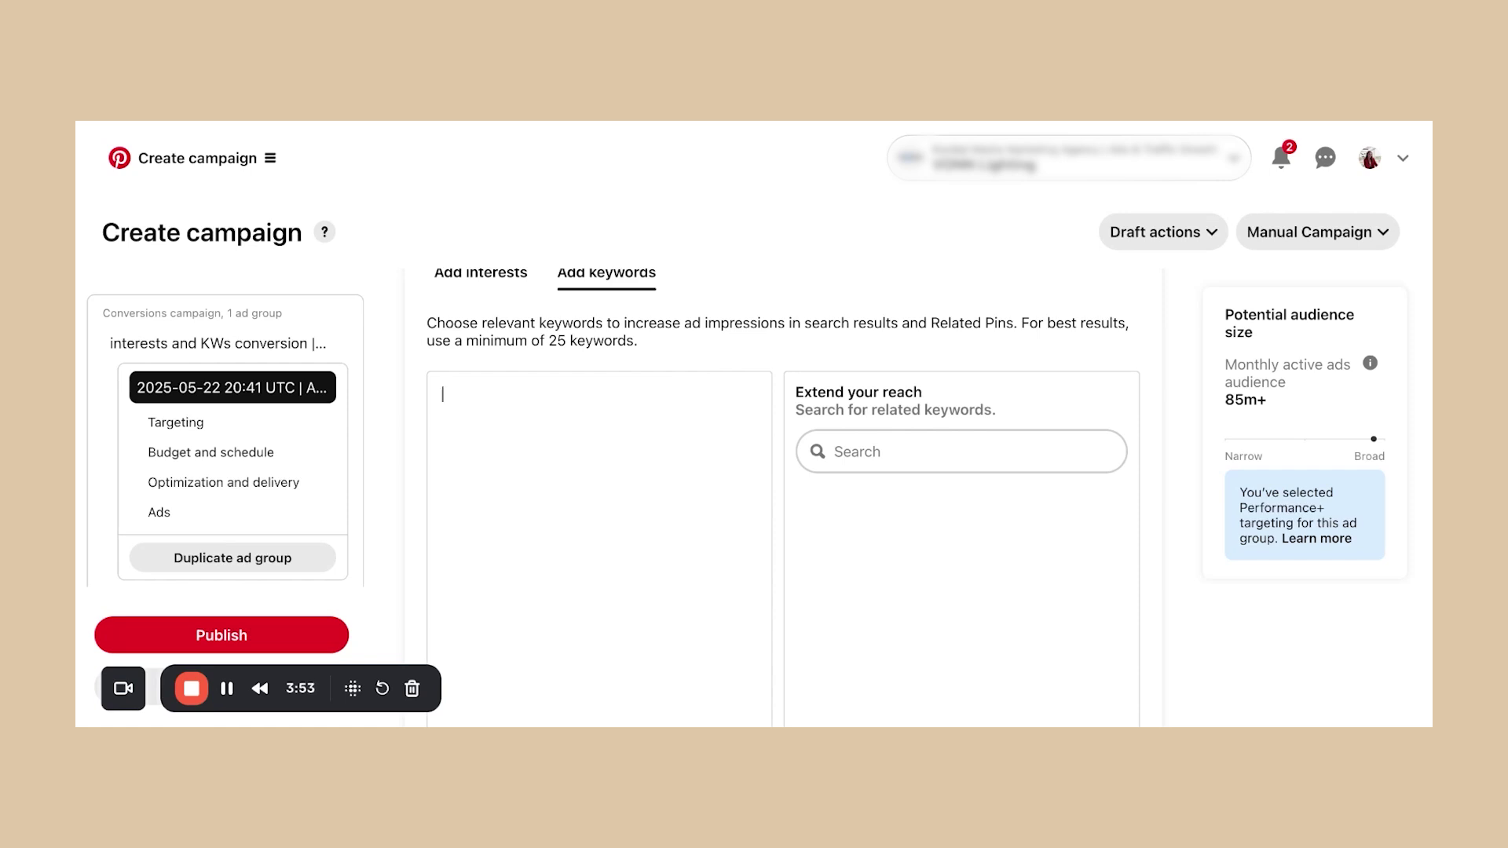
Step: Expand the ad group's Demographics and review the gender, age, location, language and device options
{"action": "scroll", "coordinate": [783, 495], "scroll_direction": "down", "scroll_amount": 10}
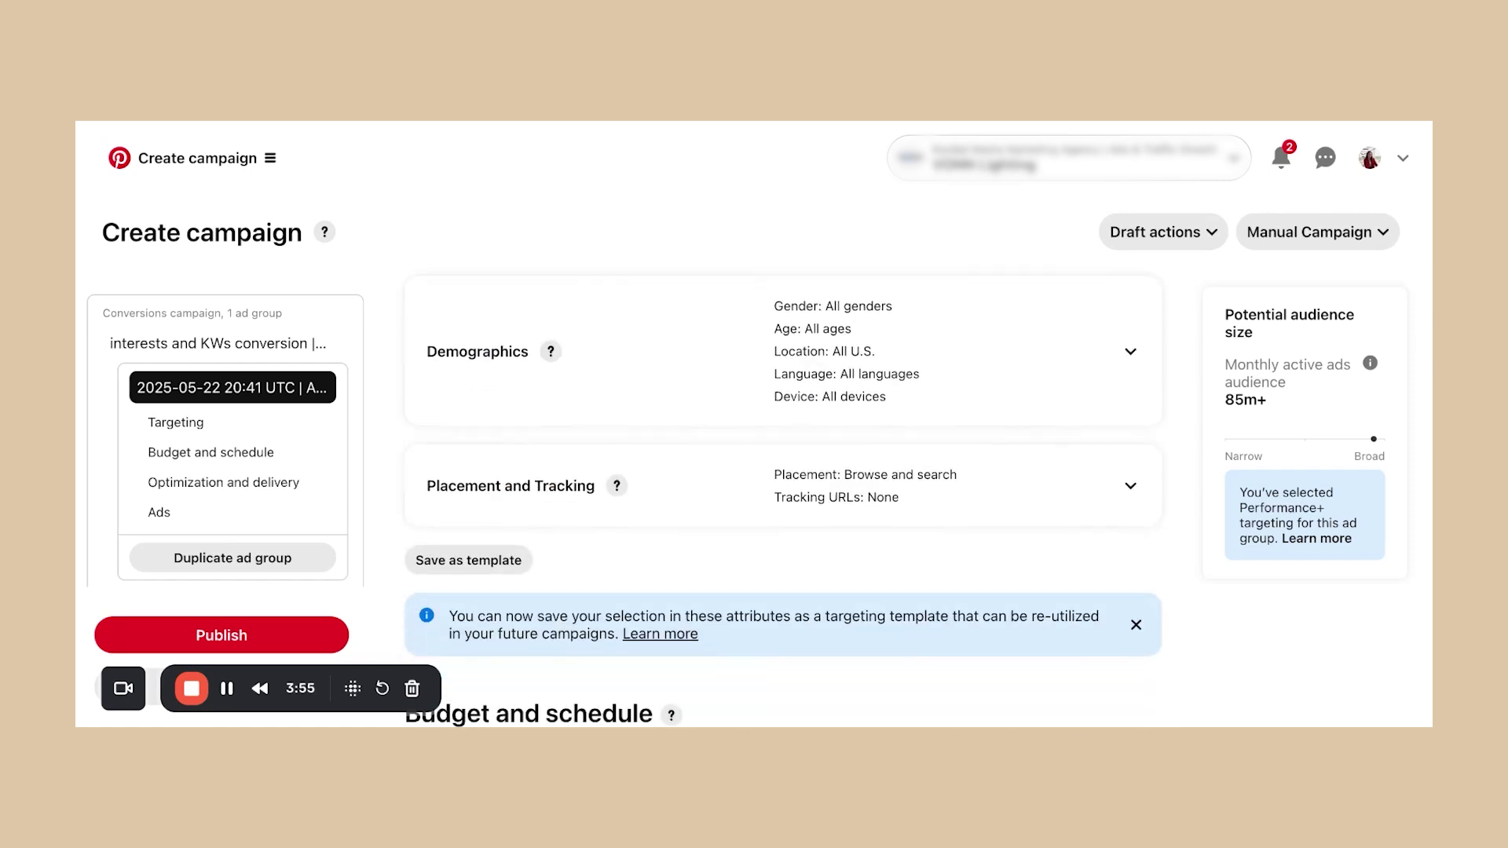
{"action": "left_click", "coordinate": [971, 360]}
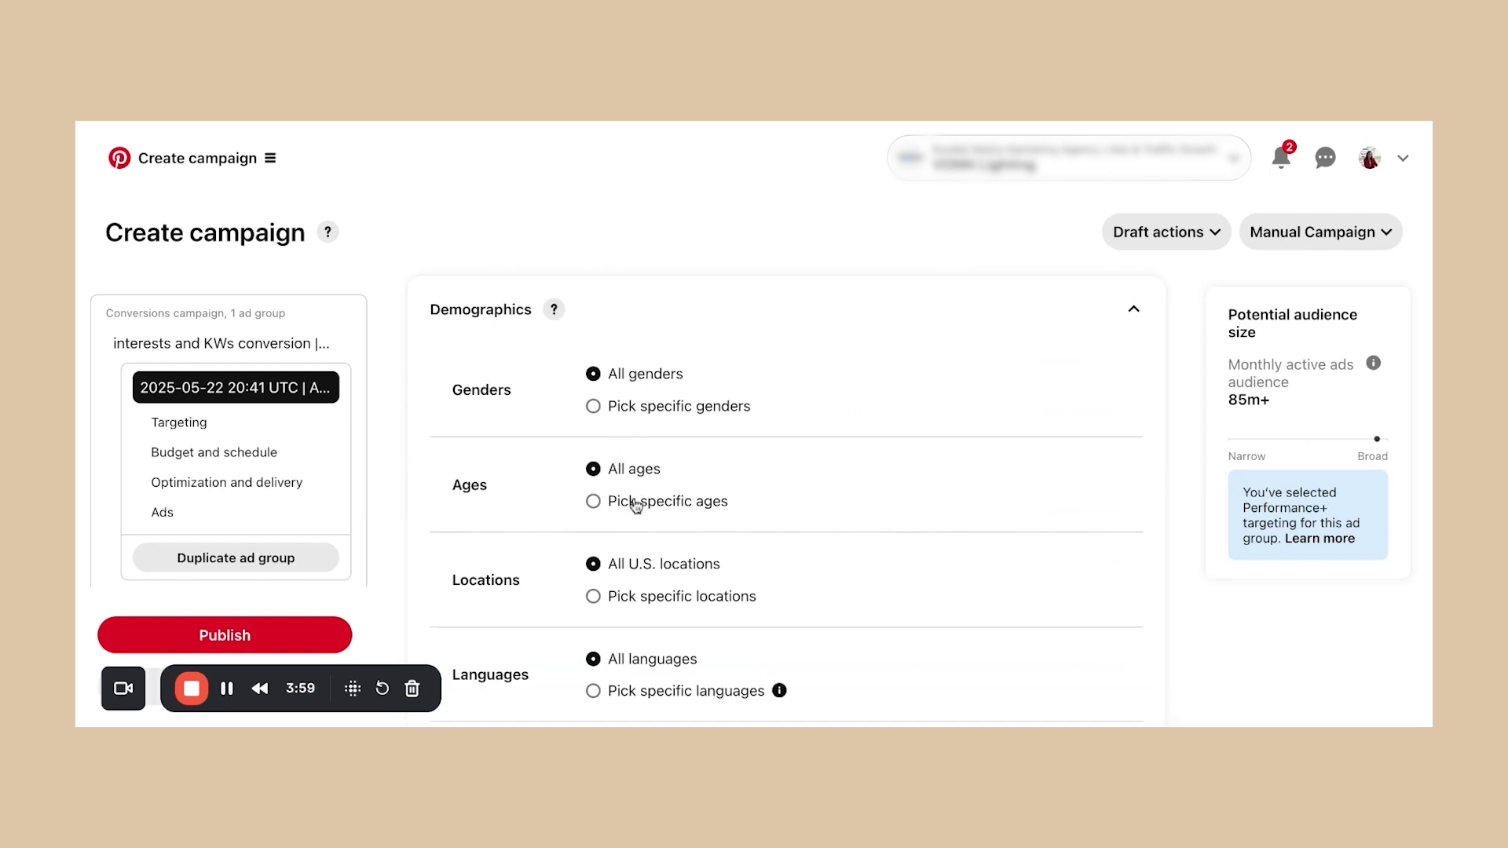
{"action": "scroll", "coordinate": [633, 589], "scroll_direction": "down", "scroll_amount": 2}
{"action": "scroll", "coordinate": [631, 589], "scroll_direction": "down", "scroll_amount": 1}
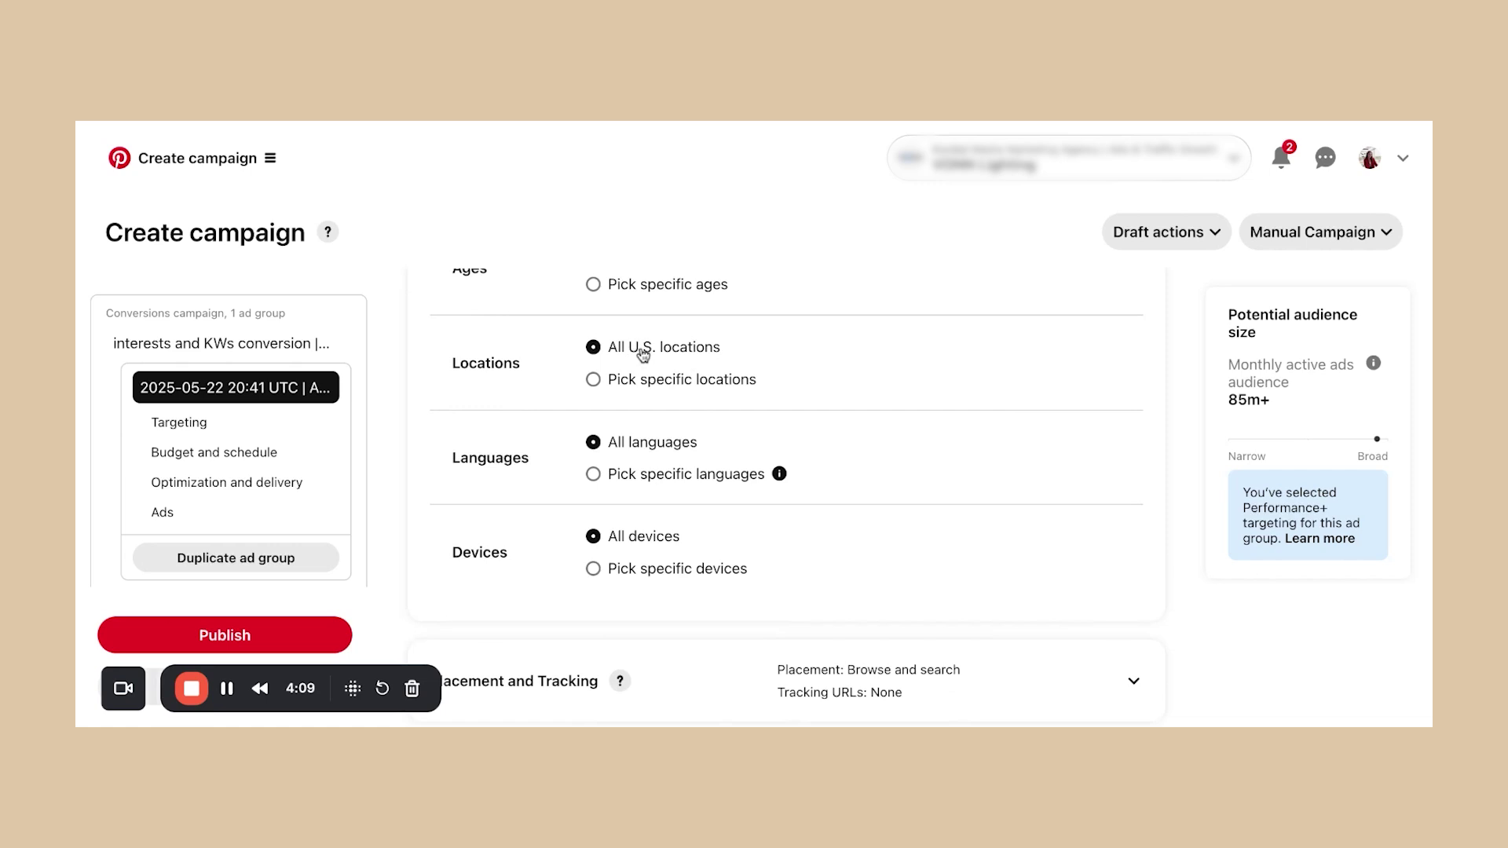
{"action": "scroll", "coordinate": [869, 548], "scroll_direction": "down", "scroll_amount": 2}
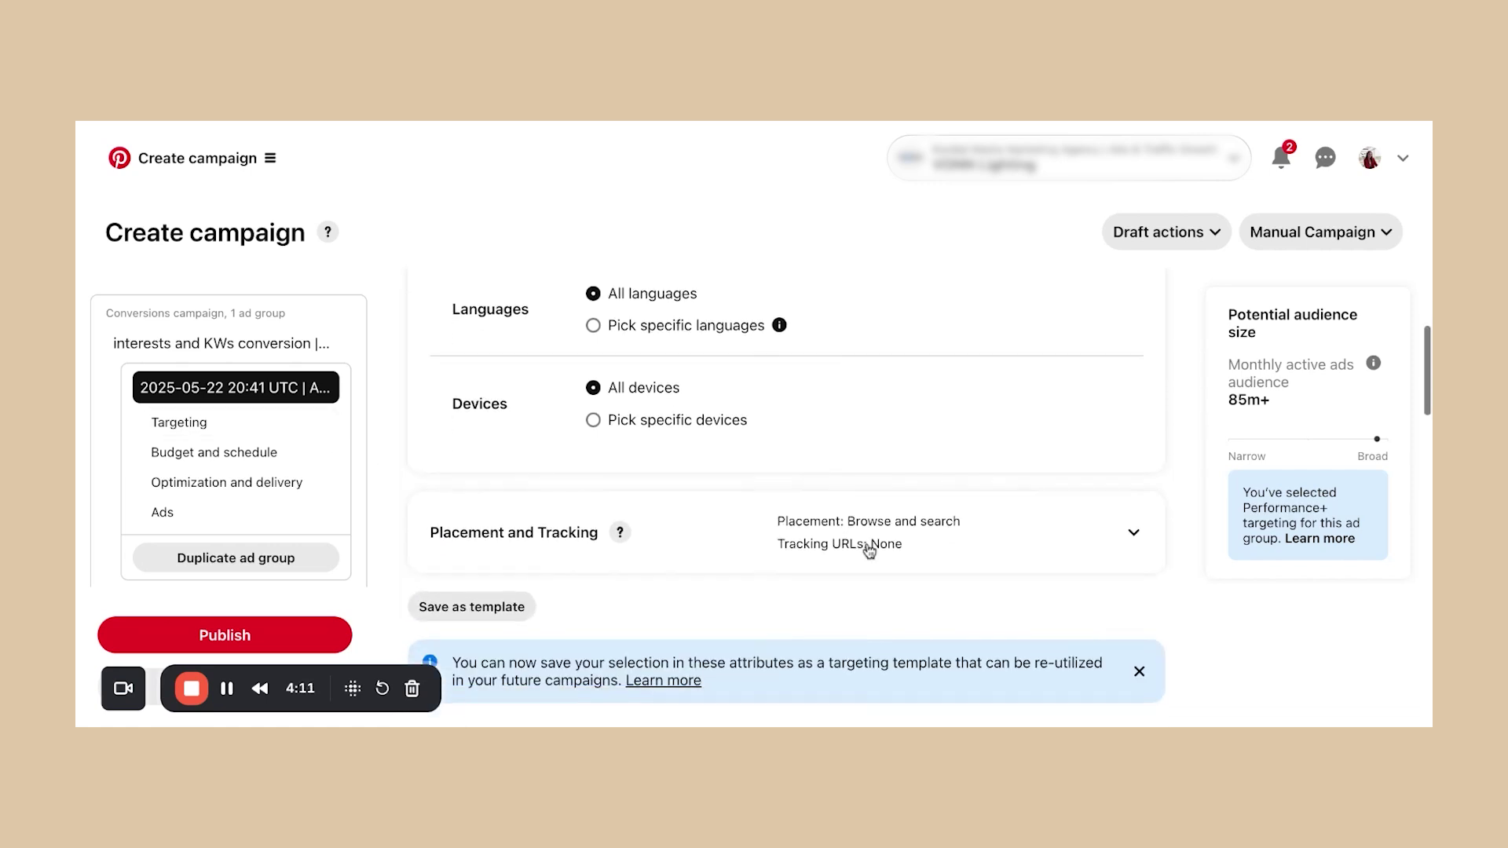
Step: Examine the ad group's campaign budget and schedule, conversion optimization event and bidding settings
{"action": "scroll", "coordinate": [868, 548], "scroll_direction": "down", "scroll_amount": 8}
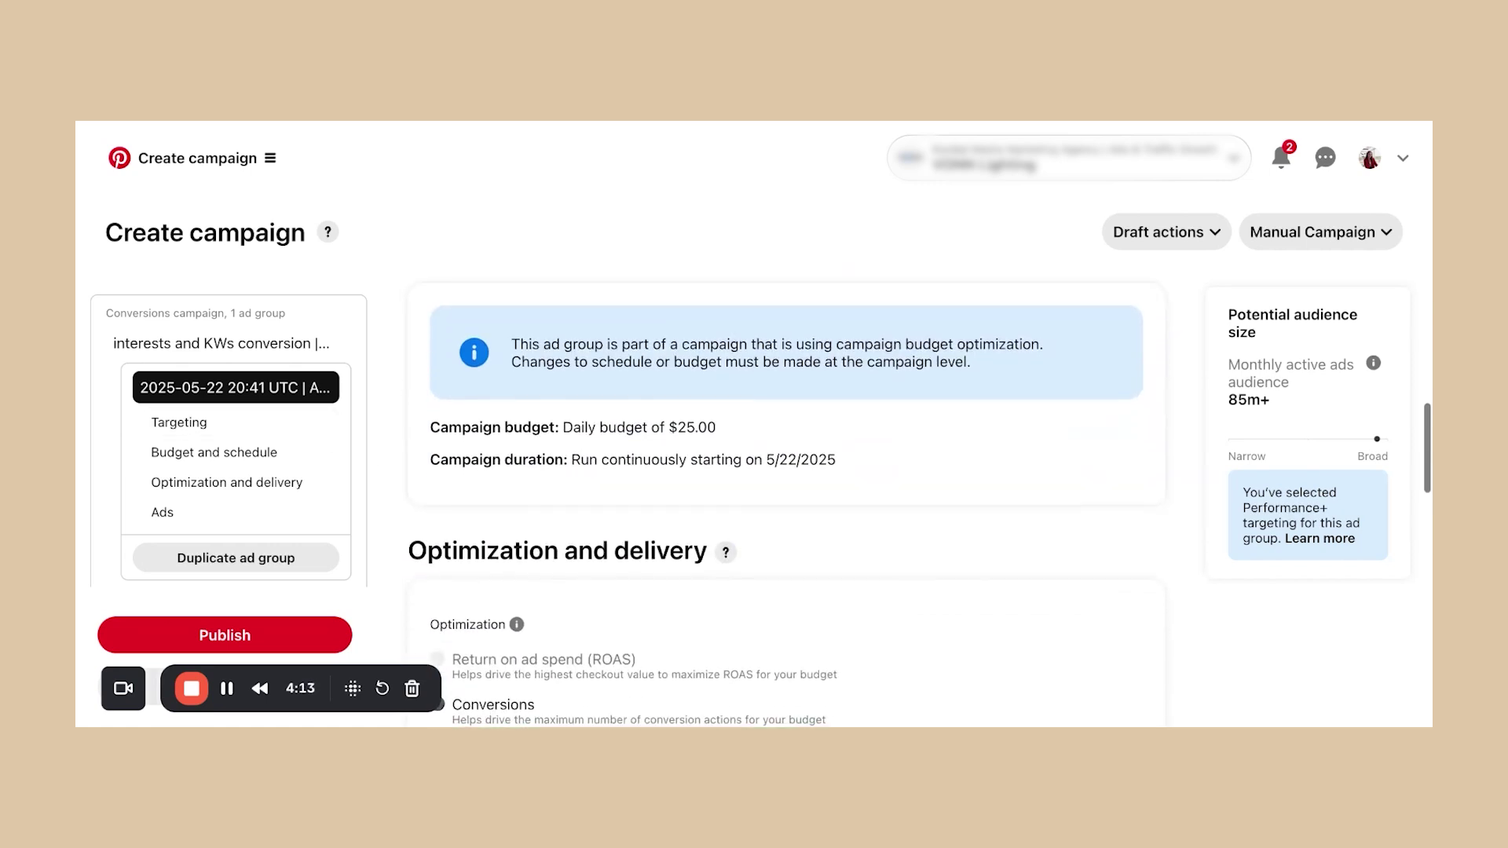
{"action": "scroll", "coordinate": [786, 502], "scroll_direction": "down", "scroll_amount": 4}
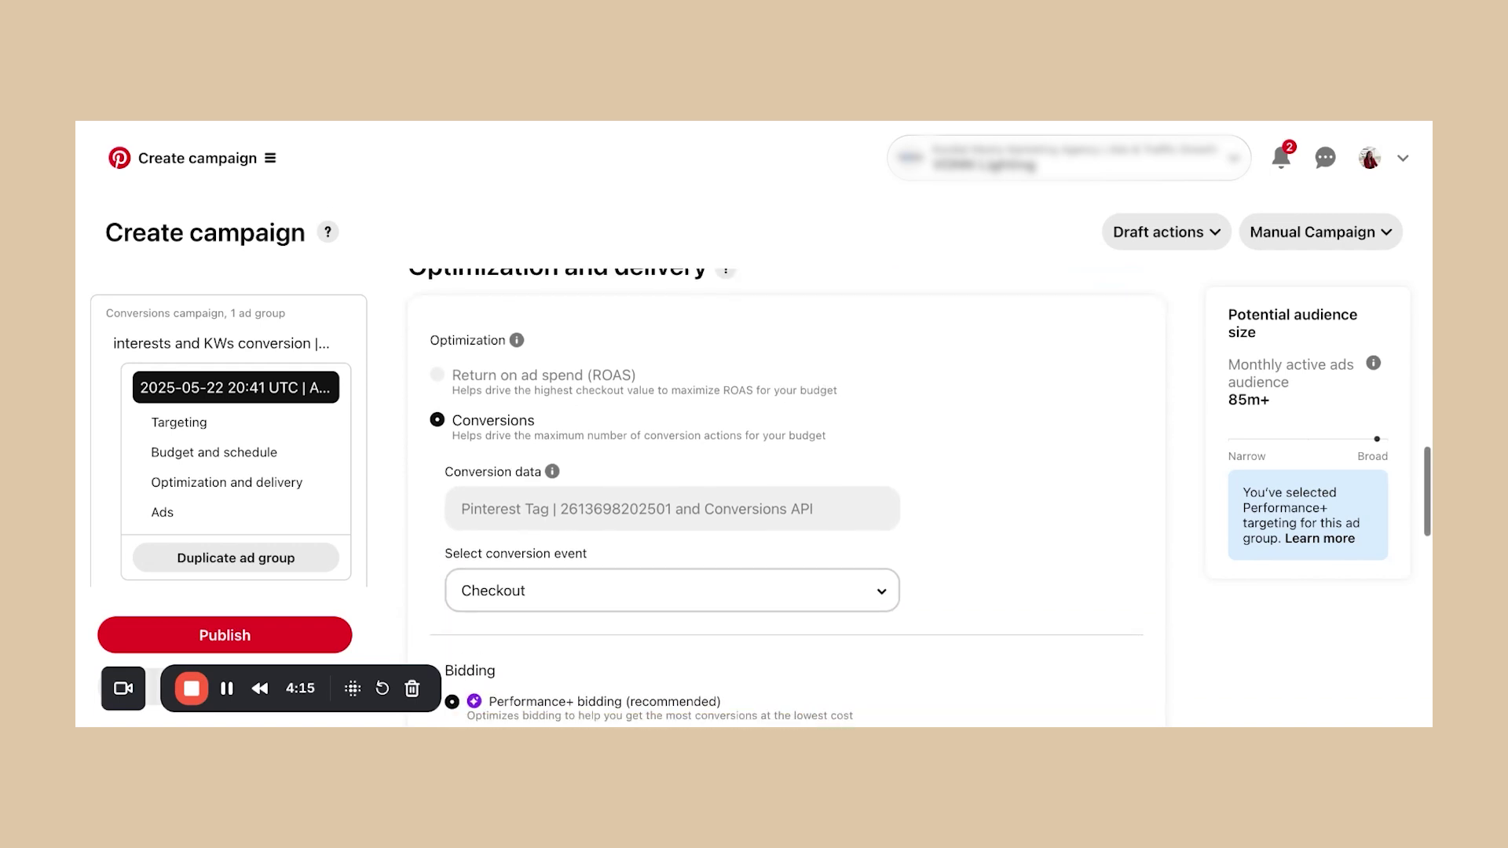
{"action": "scroll", "coordinate": [671, 542], "scroll_direction": "down", "scroll_amount": 1}
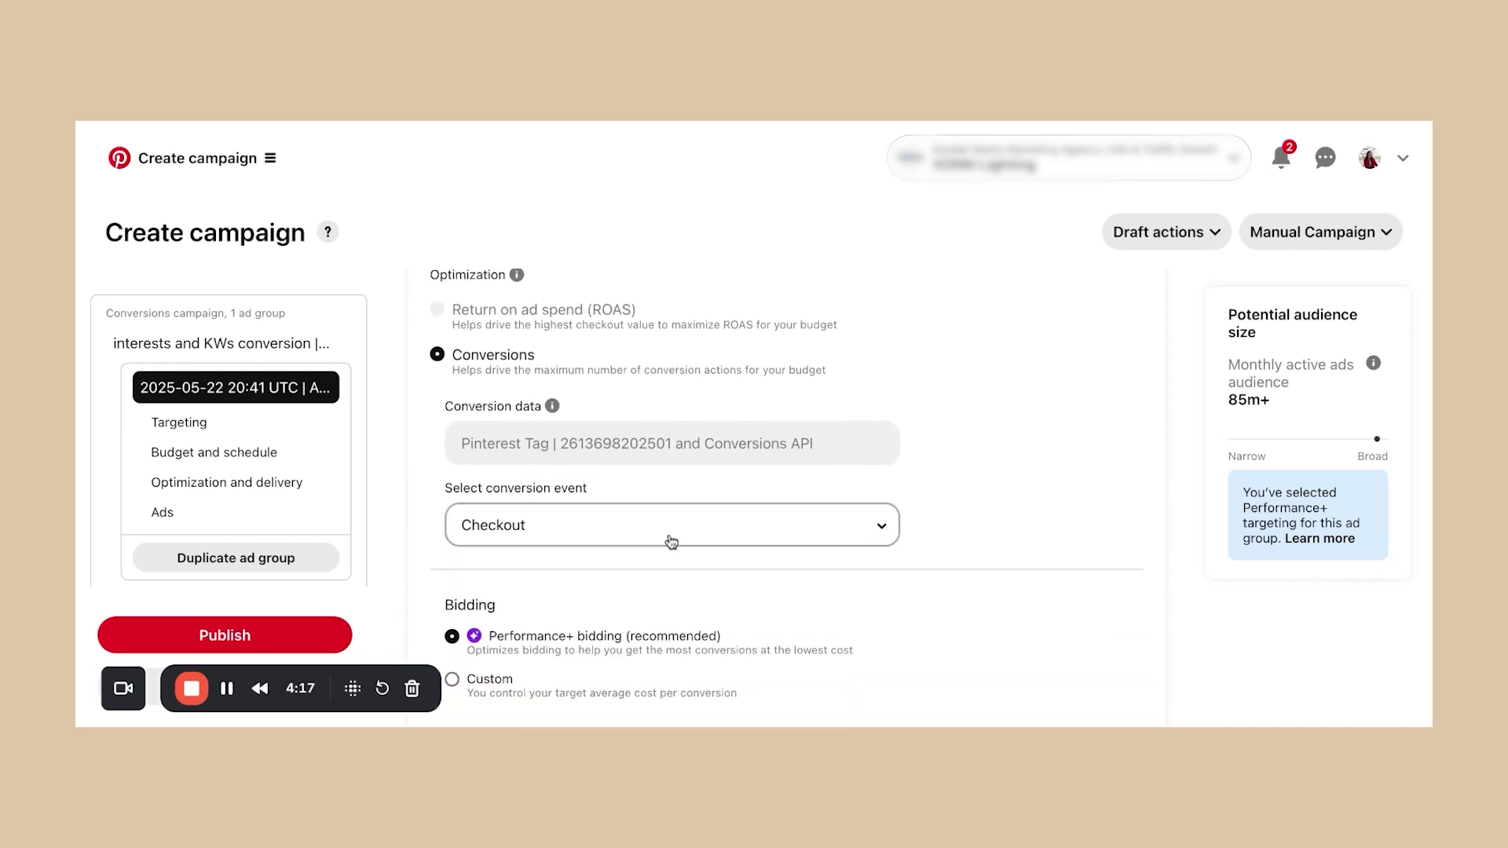
{"action": "scroll", "coordinate": [1170, 592], "scroll_direction": "down", "scroll_amount": 3}
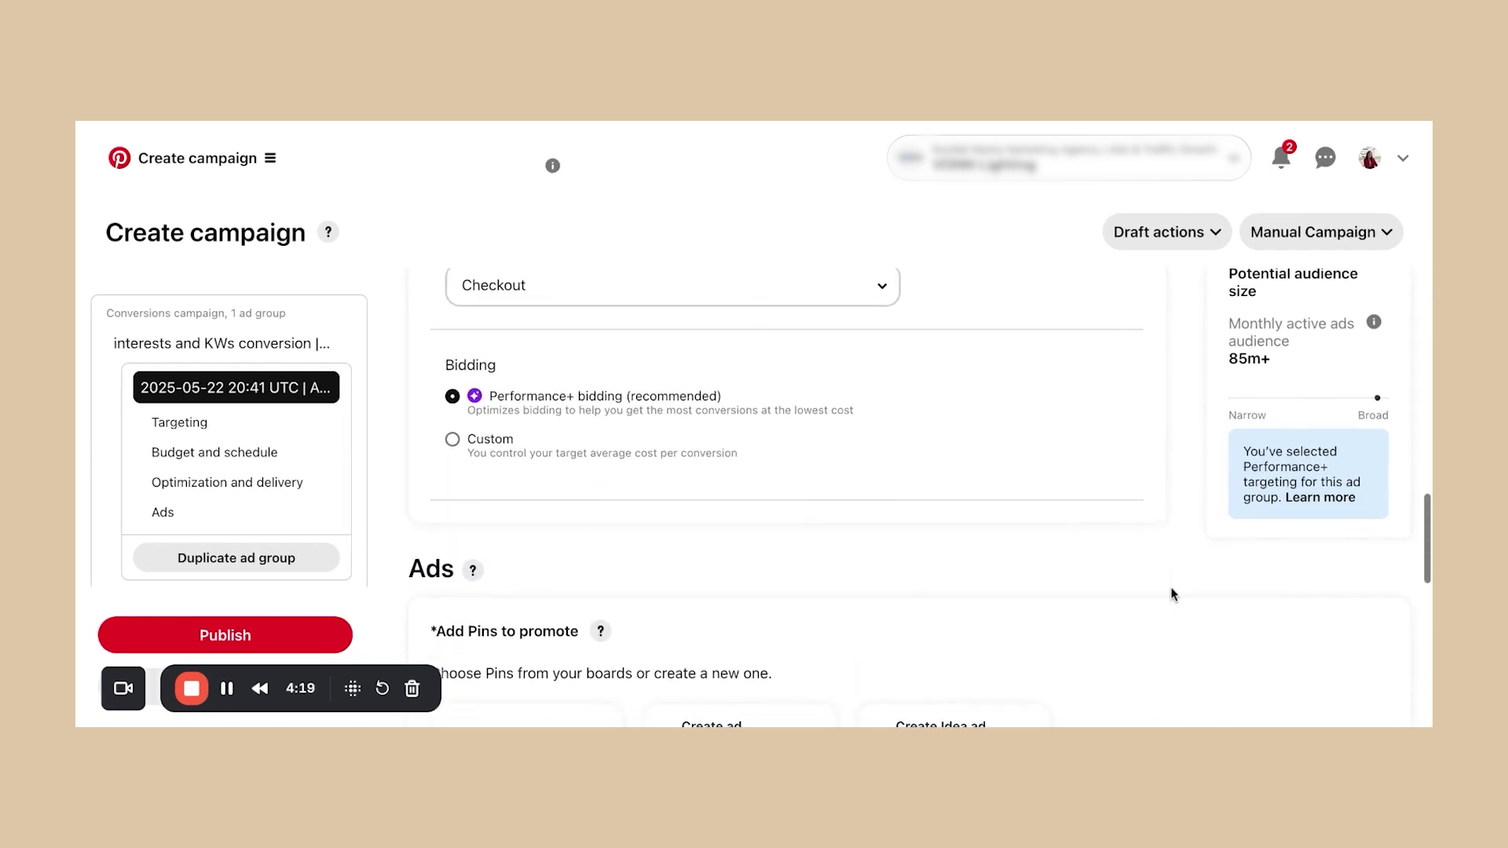
{"action": "scroll", "coordinate": [609, 396], "scroll_direction": "down", "scroll_amount": 1}
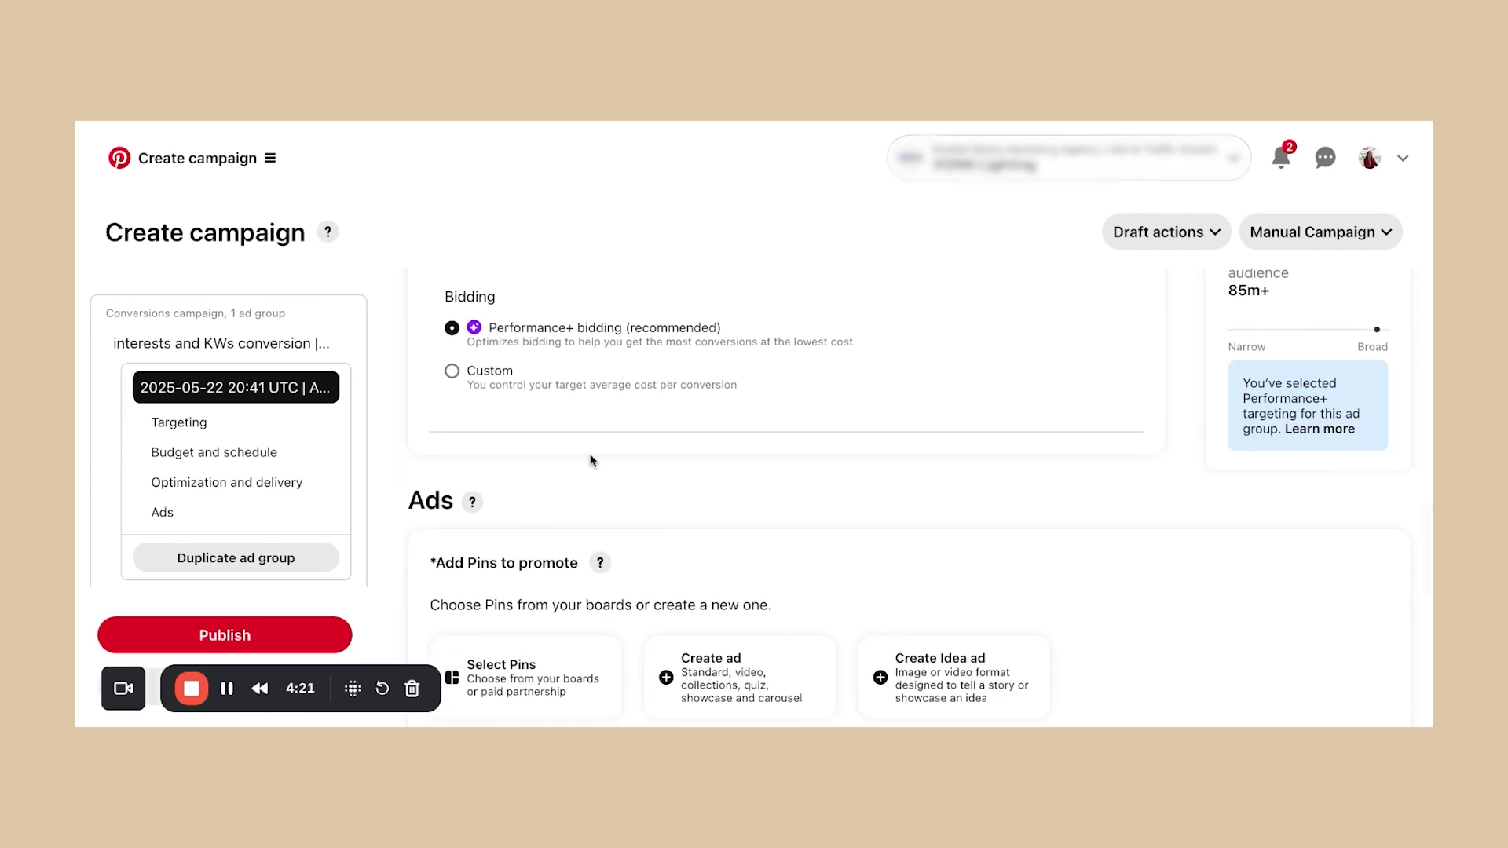
{"action": "scroll", "coordinate": [592, 460], "scroll_direction": "down", "scroll_amount": 2}
{"action": "scroll", "coordinate": [592, 460], "scroll_direction": "up", "scroll_amount": 4}
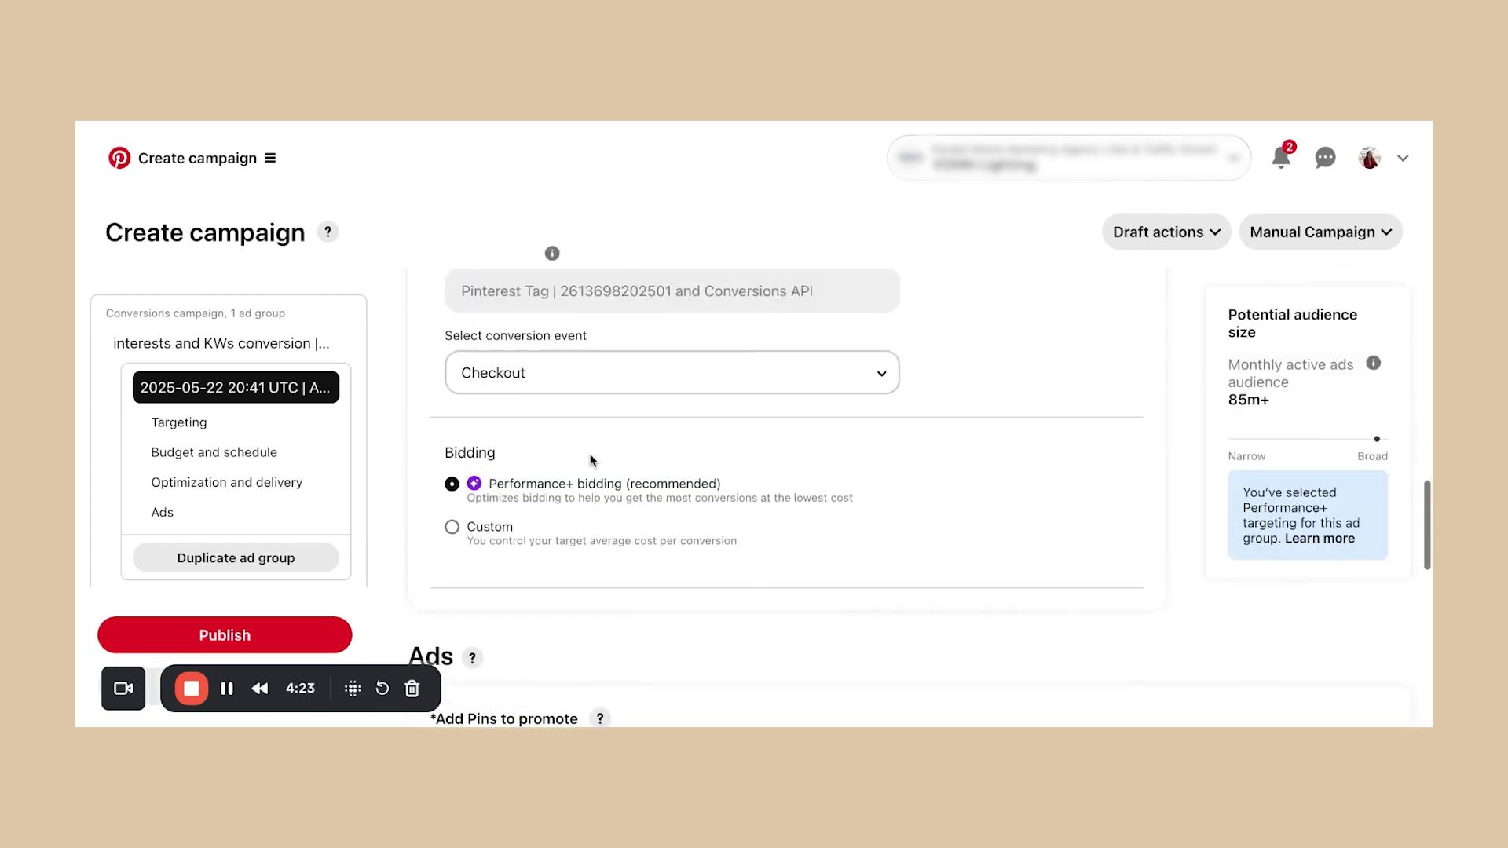
Step: Review the Pin selection options and the Idea ad's format, ad name and destination URL
{"action": "scroll", "coordinate": [517, 480], "scroll_direction": "down", "scroll_amount": 10}
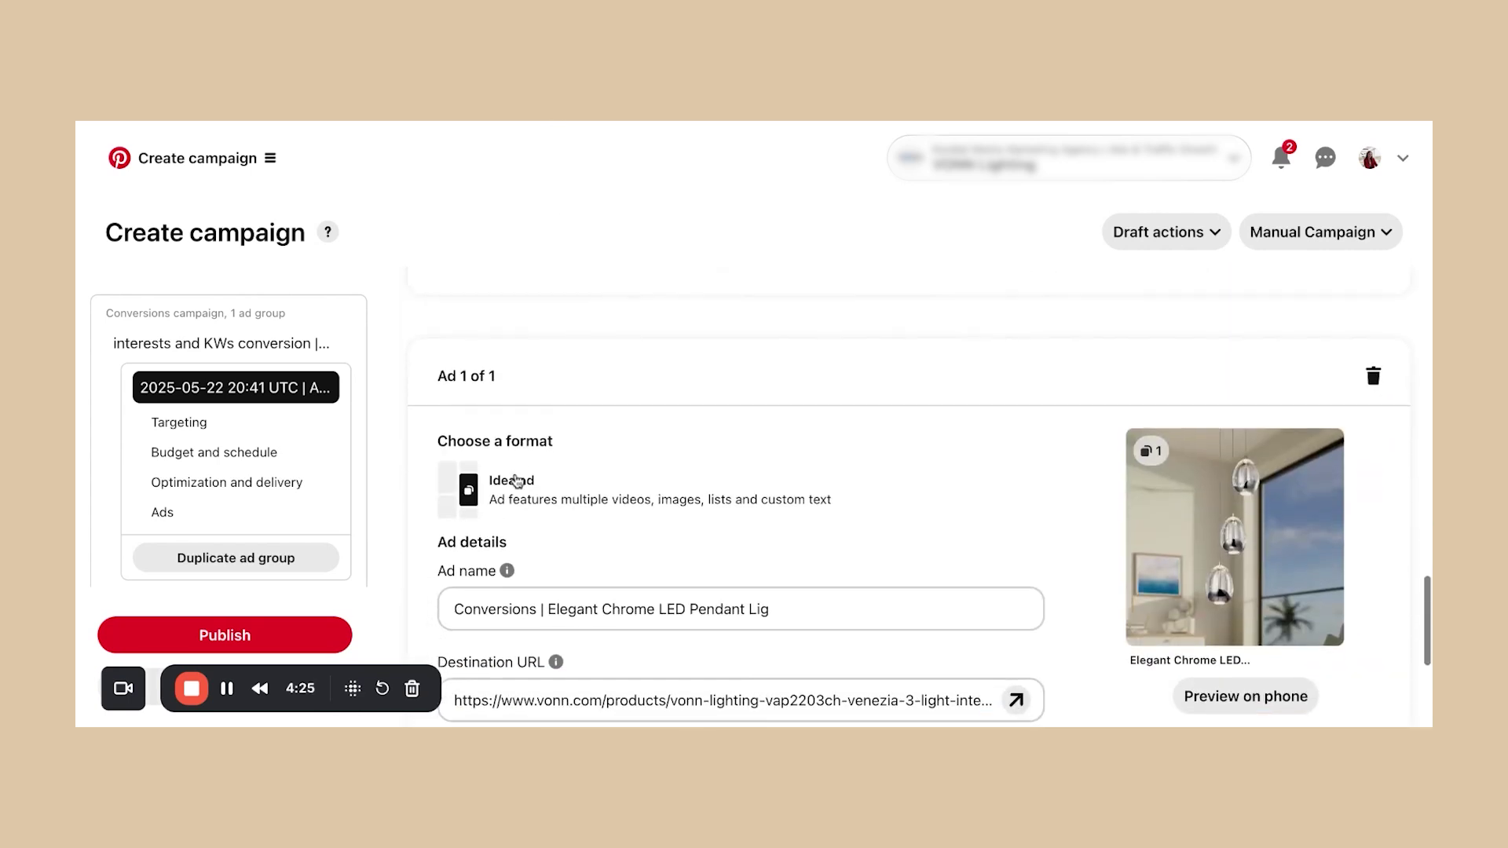
{"action": "scroll", "coordinate": [517, 480], "scroll_direction": "up", "scroll_amount": 4}
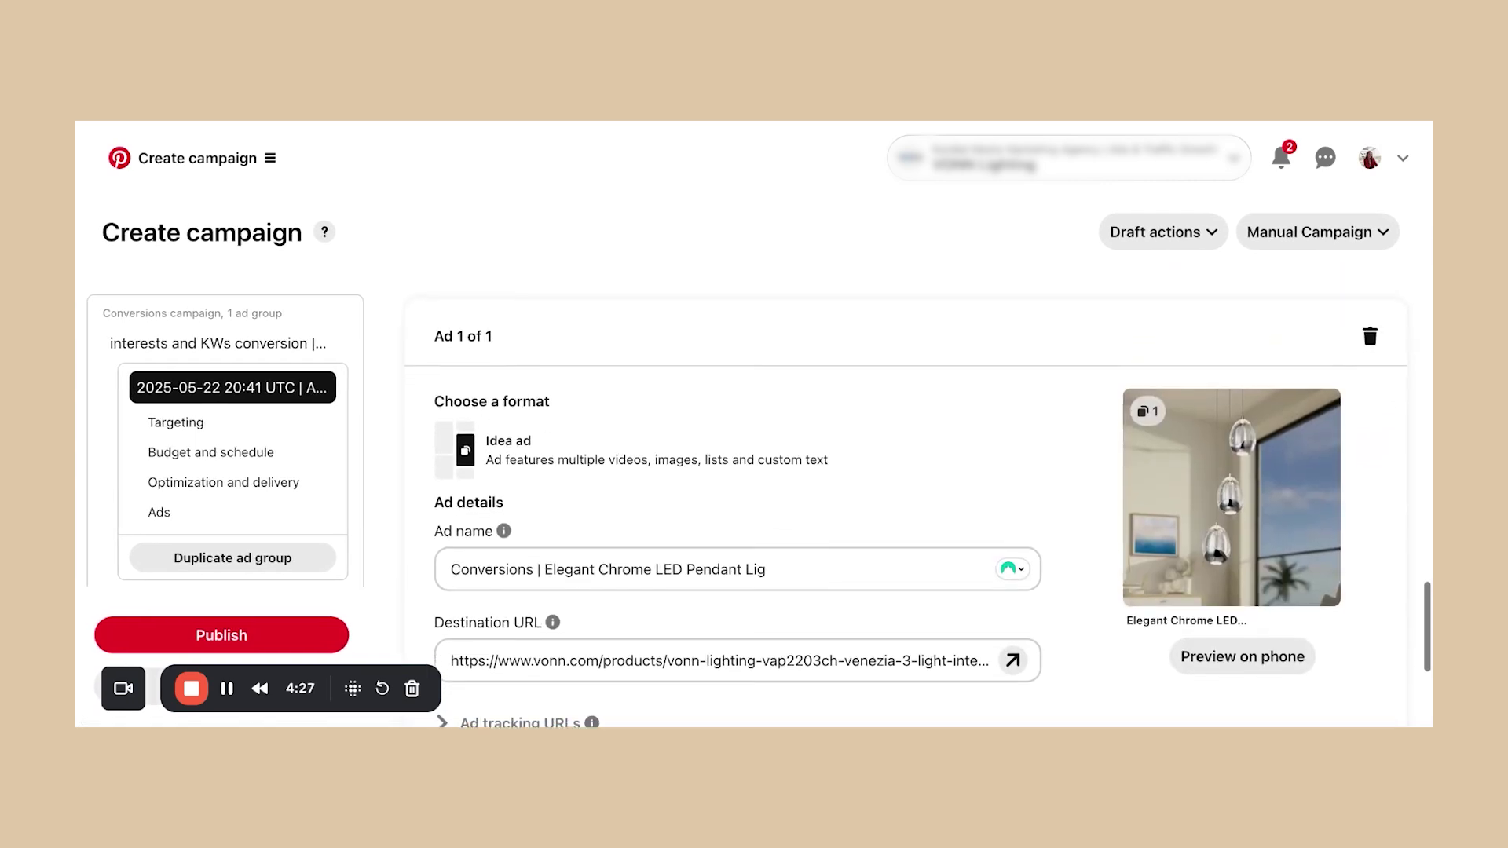
{"action": "scroll", "coordinate": [841, 612], "scroll_direction": "up", "scroll_amount": 2}
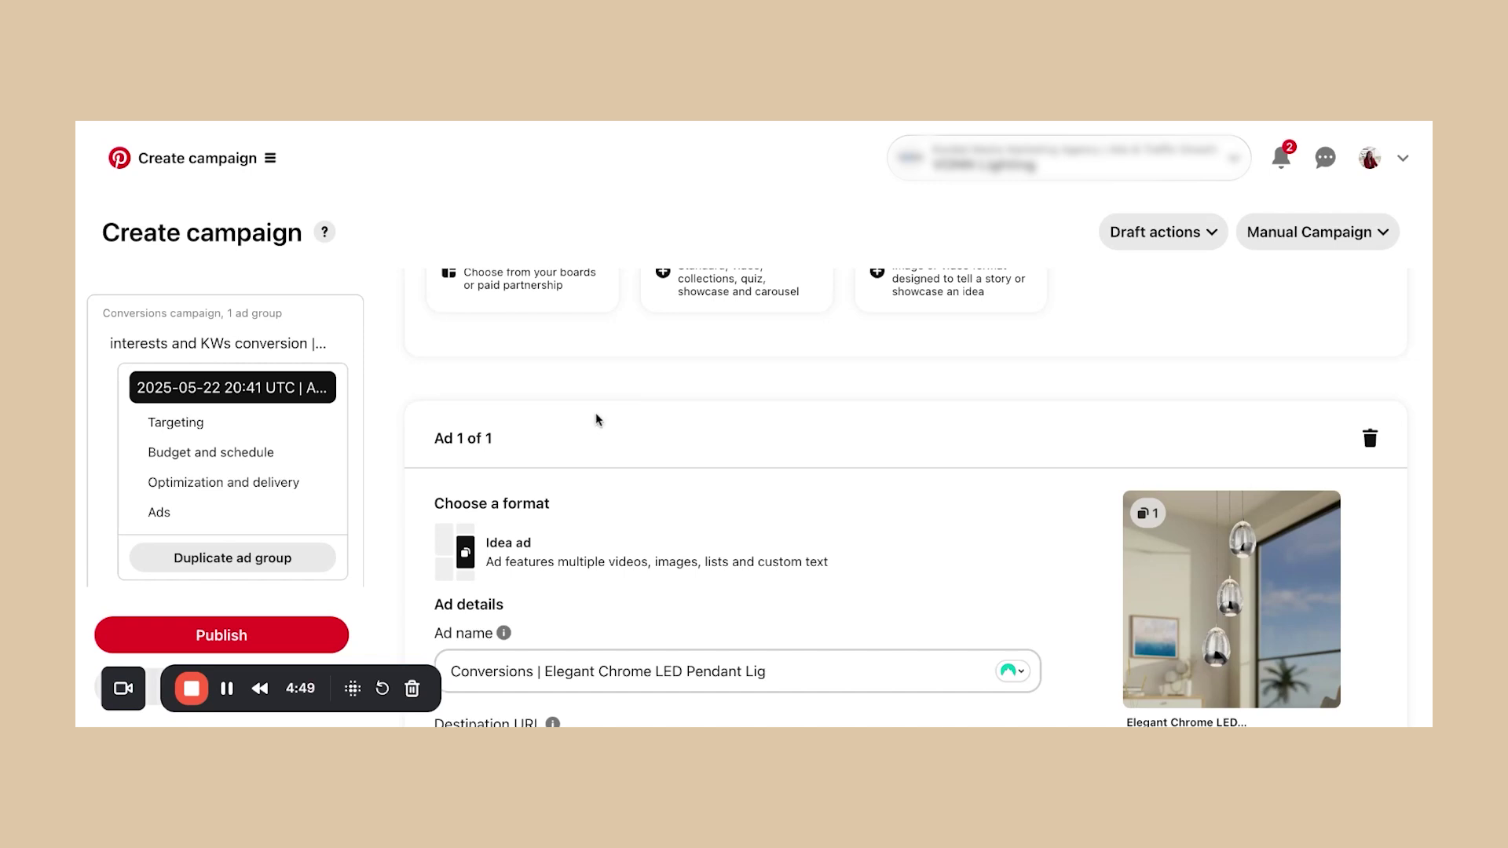
{"action": "scroll", "coordinate": [670, 410], "scroll_direction": "down", "scroll_amount": 2}
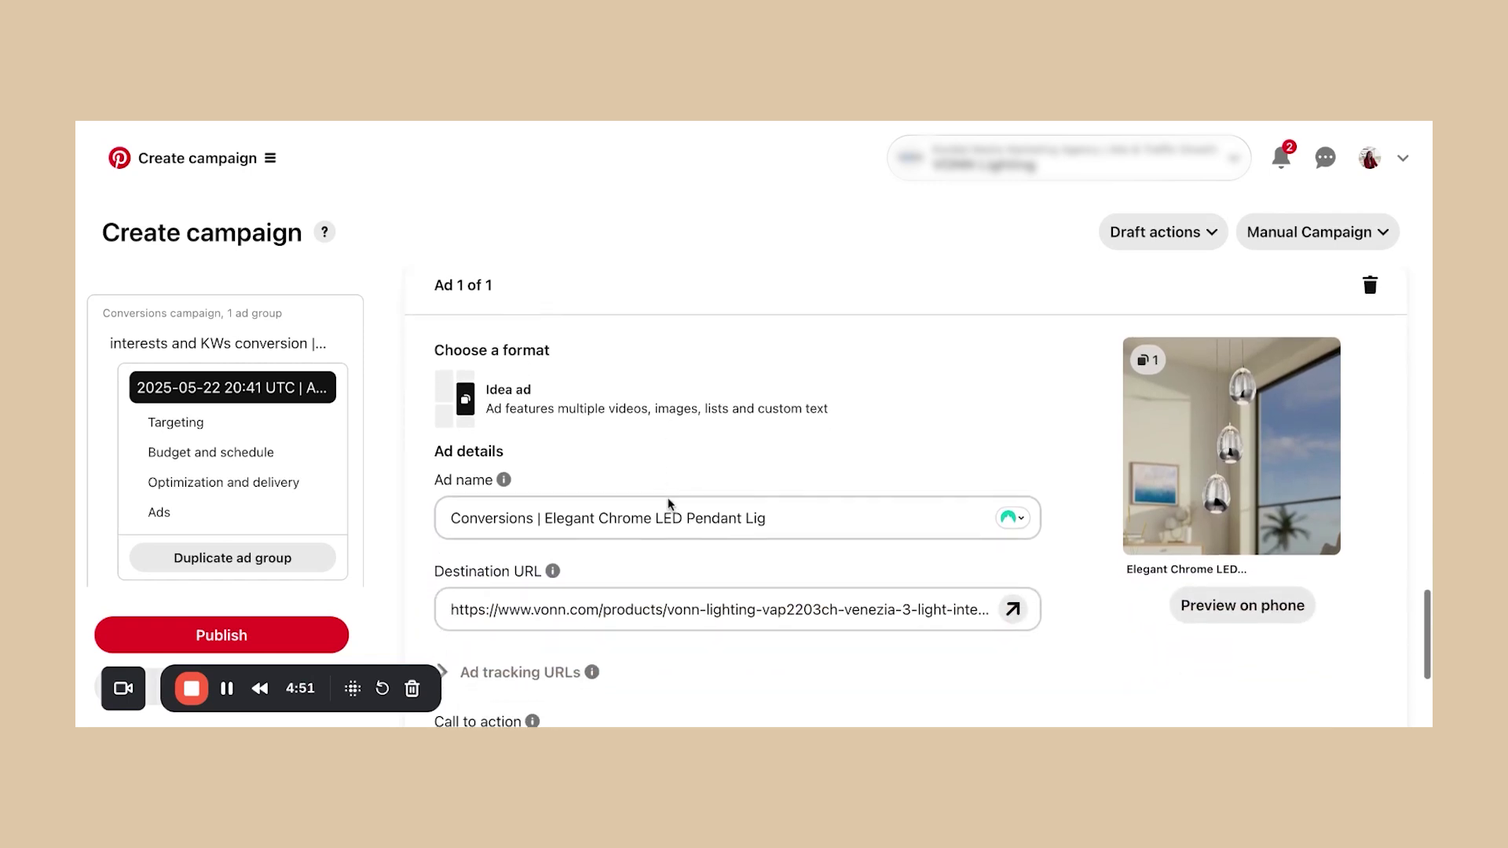
Step: Return to the campaign-level settings and change the campaign objective to Catalog sales
{"action": "scroll", "coordinate": [668, 503], "scroll_direction": "up", "scroll_amount": 3}
{"action": "scroll", "coordinate": [668, 504], "scroll_direction": "up", "scroll_amount": 10}
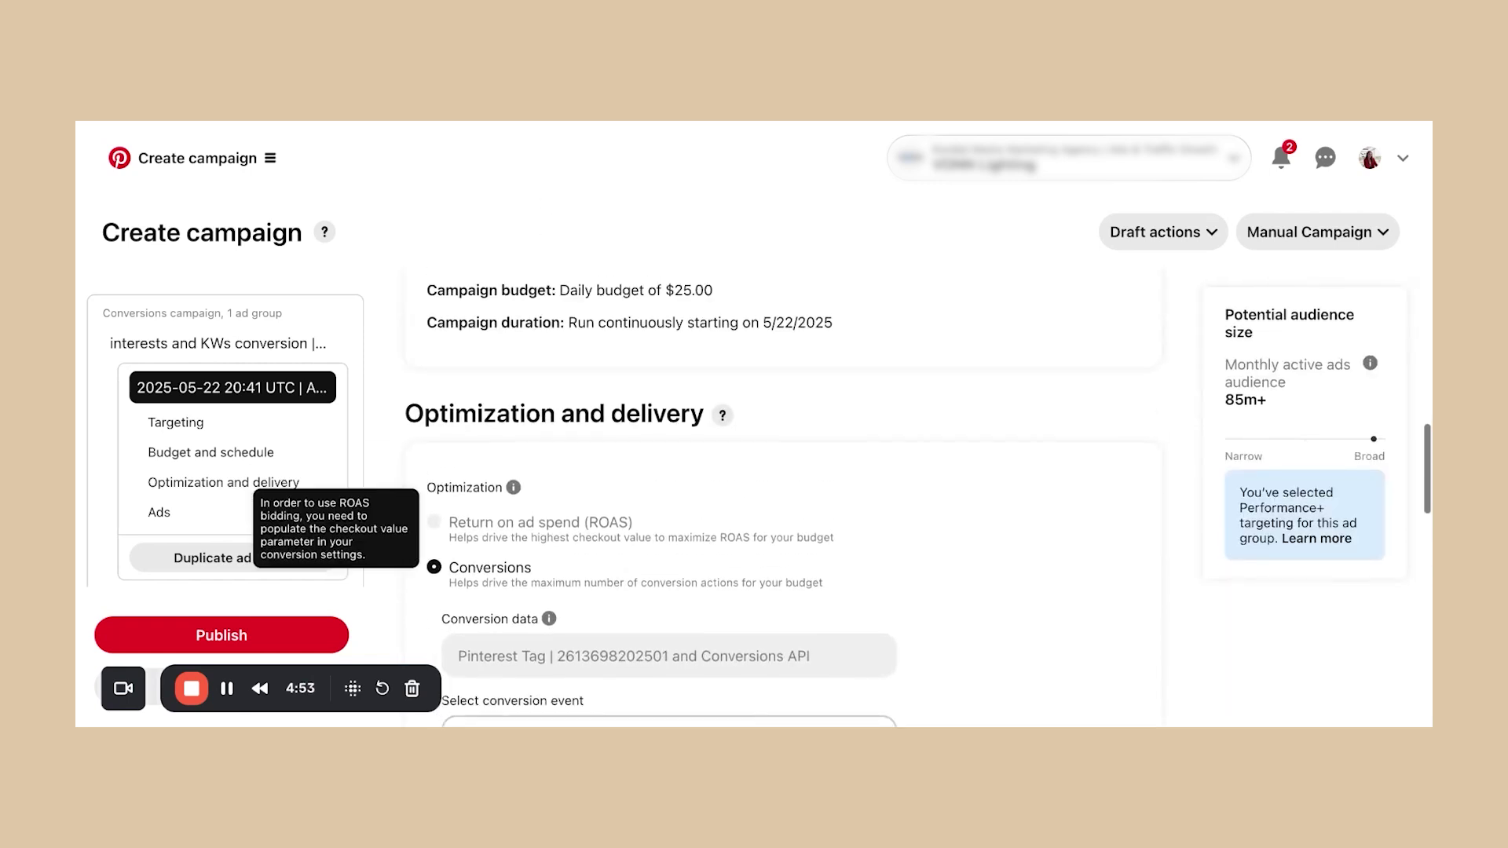
{"action": "scroll", "coordinate": [668, 503], "scroll_direction": "up", "scroll_amount": 10}
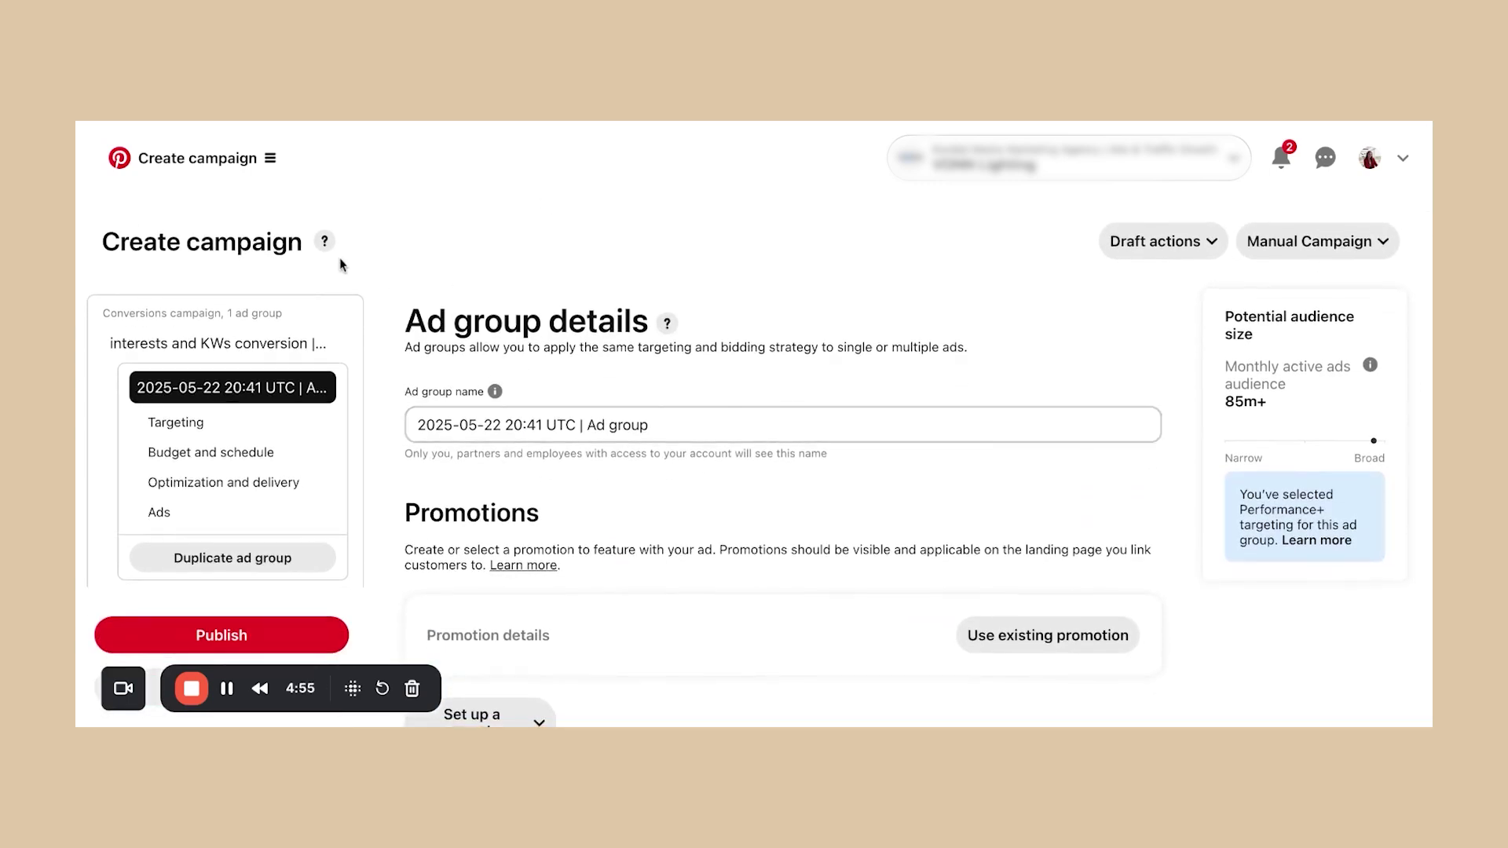
{"action": "left_click", "coordinate": [267, 339]}
{"action": "scroll", "coordinate": [952, 481], "scroll_direction": "down", "scroll_amount": 5}
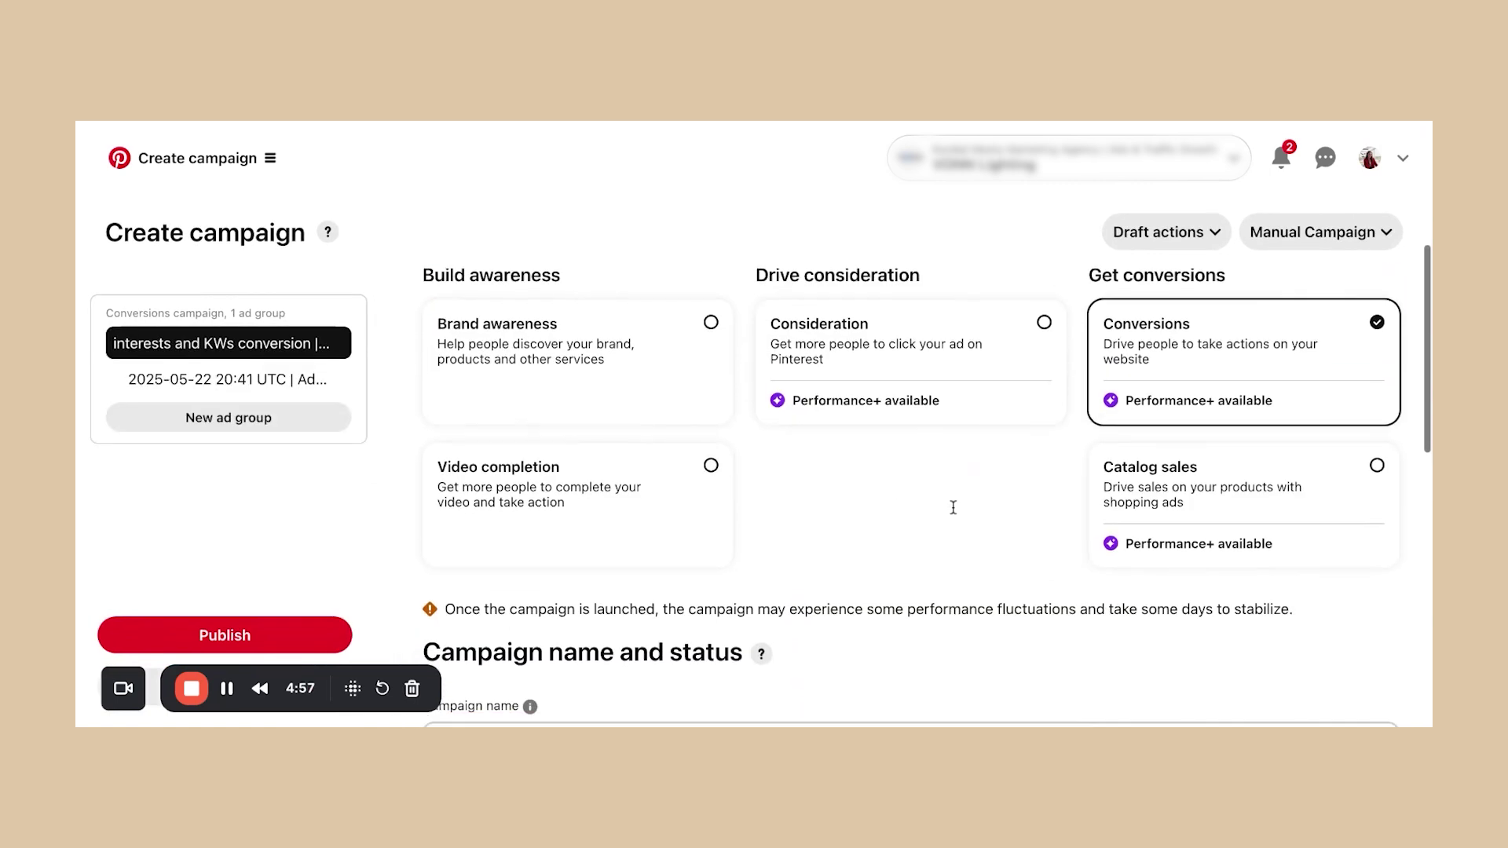
{"action": "left_click_drag", "start_coordinate": [1178, 479], "coordinate": [1262, 487]}
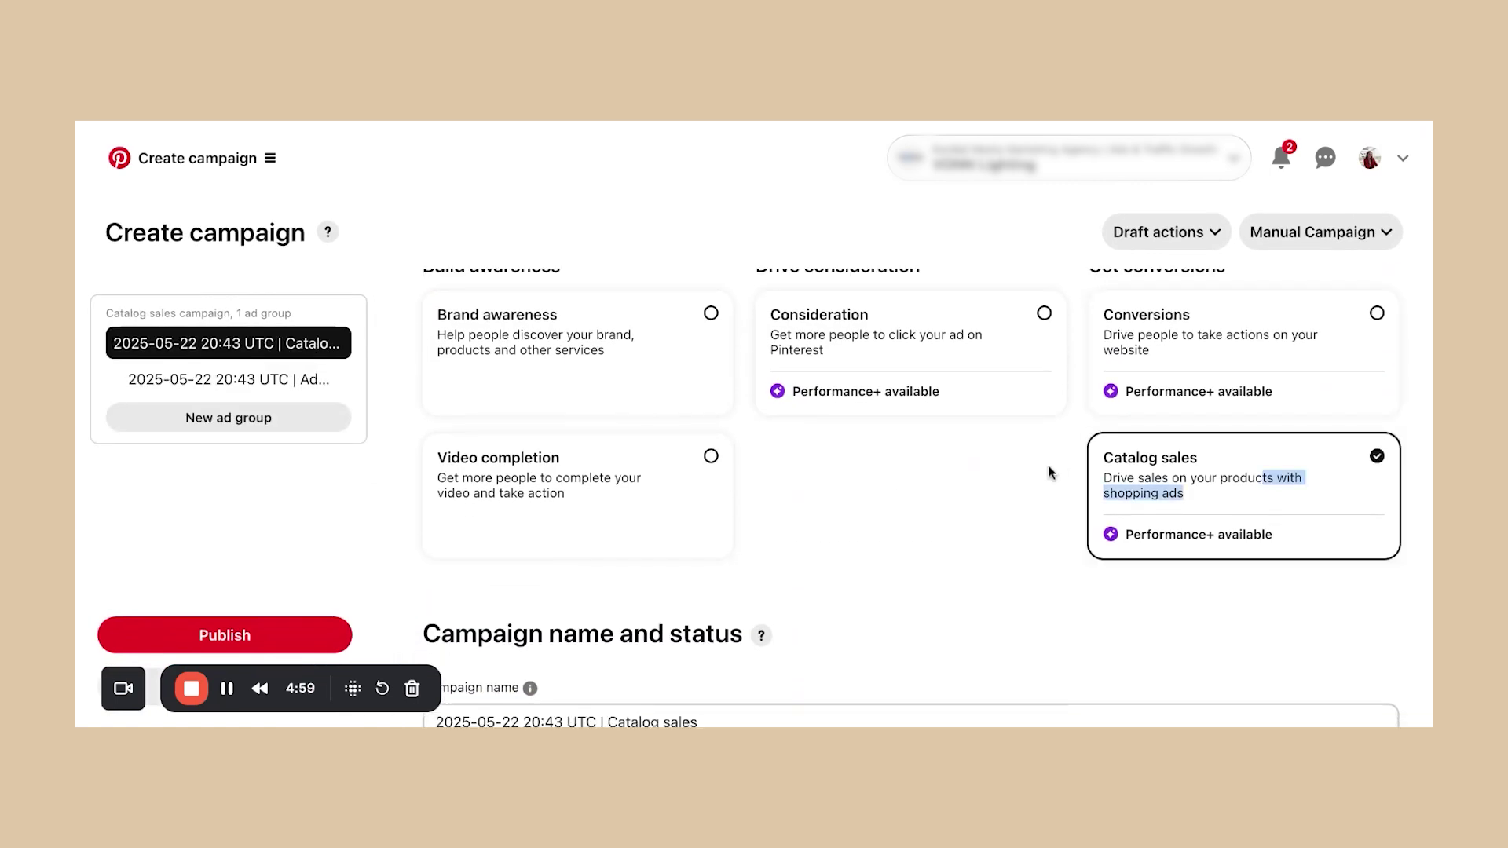
Step: Set the catalog sales campaign's Performance+ daily budget amount to 20.00 USD
{"action": "scroll", "coordinate": [1051, 471], "scroll_direction": "down", "scroll_amount": 3}
{"action": "scroll", "coordinate": [901, 303], "scroll_direction": "up", "scroll_amount": 2}
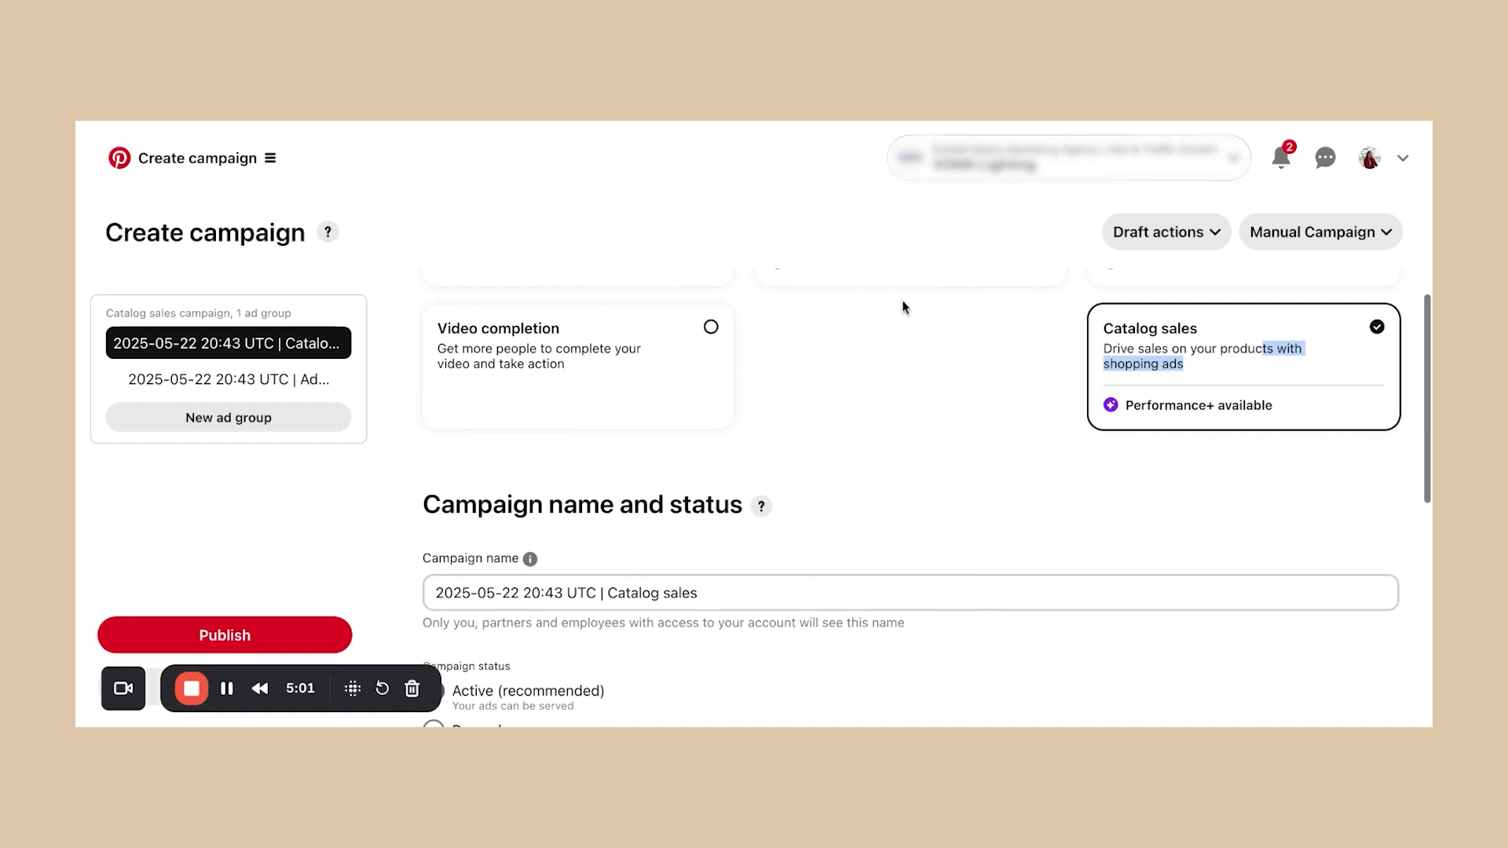
{"action": "scroll", "coordinate": [725, 462], "scroll_direction": "down", "scroll_amount": 5}
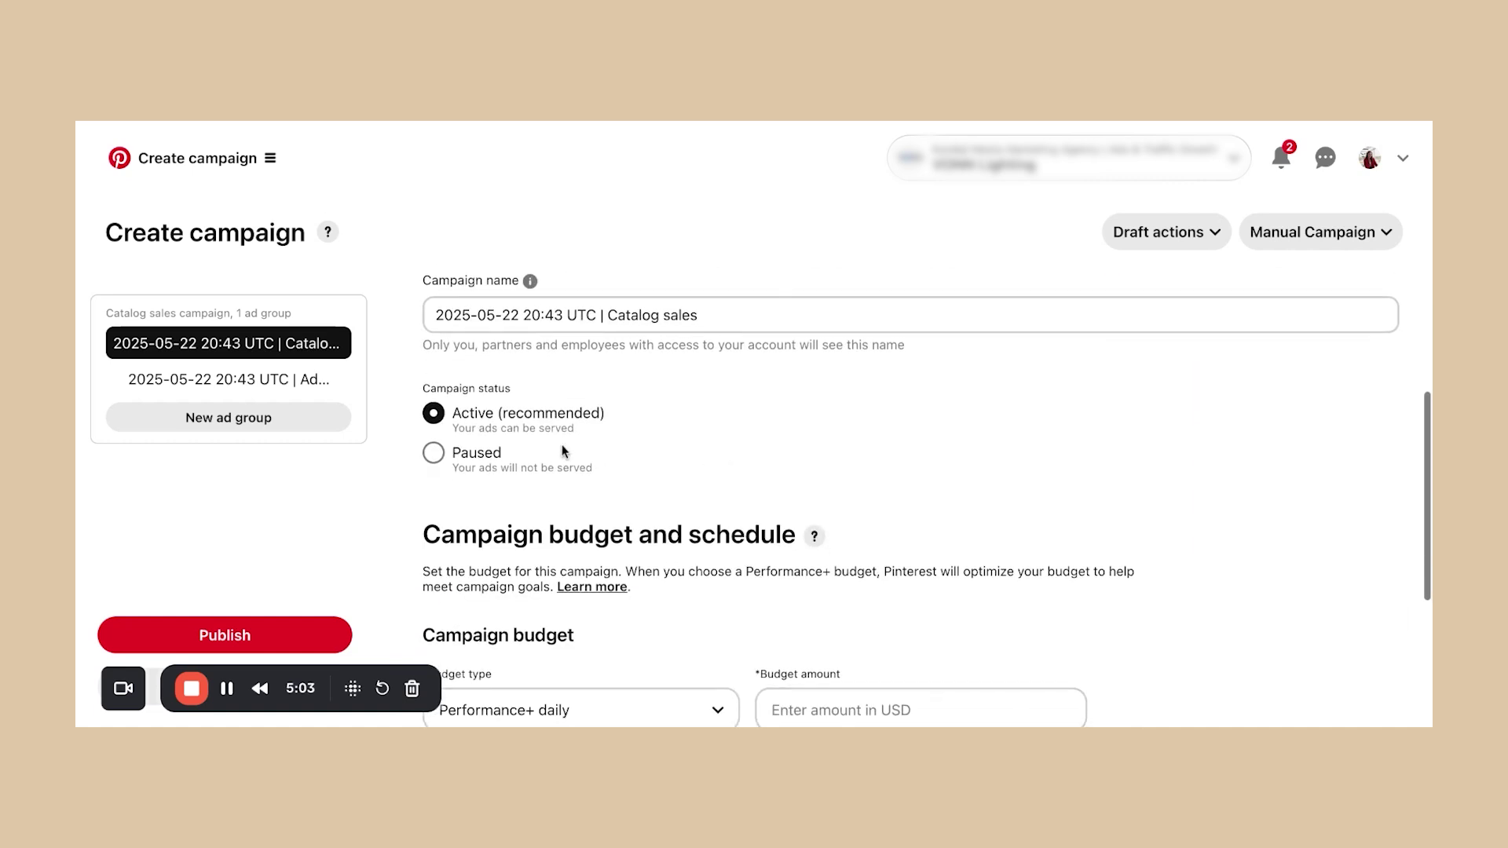
{"action": "scroll", "coordinate": [544, 463], "scroll_direction": "down", "scroll_amount": 1}
{"action": "left_click", "coordinate": [817, 532]}
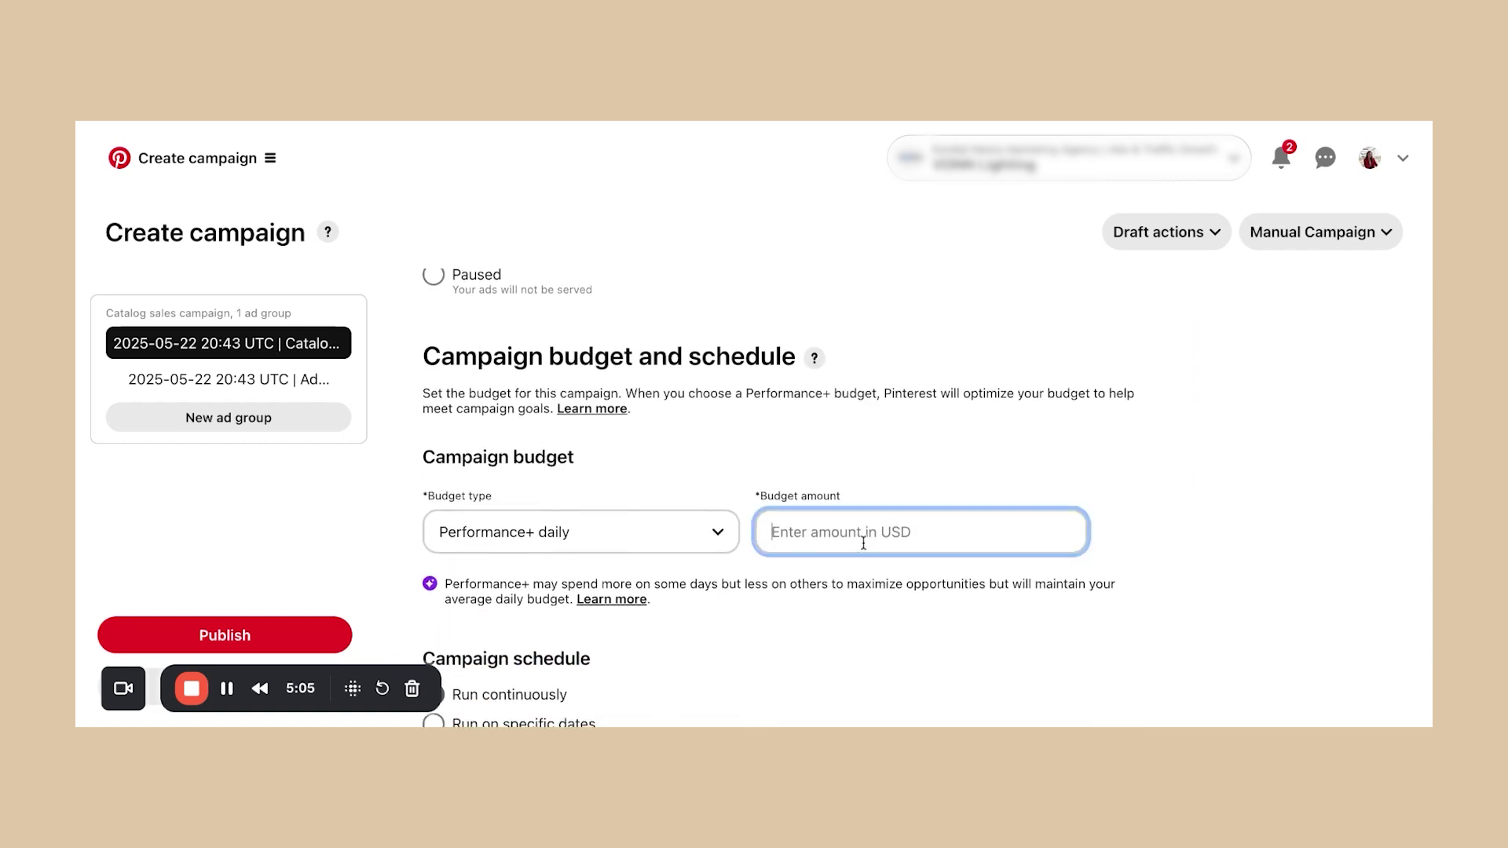
{"action": "type", "text": "30.00"}
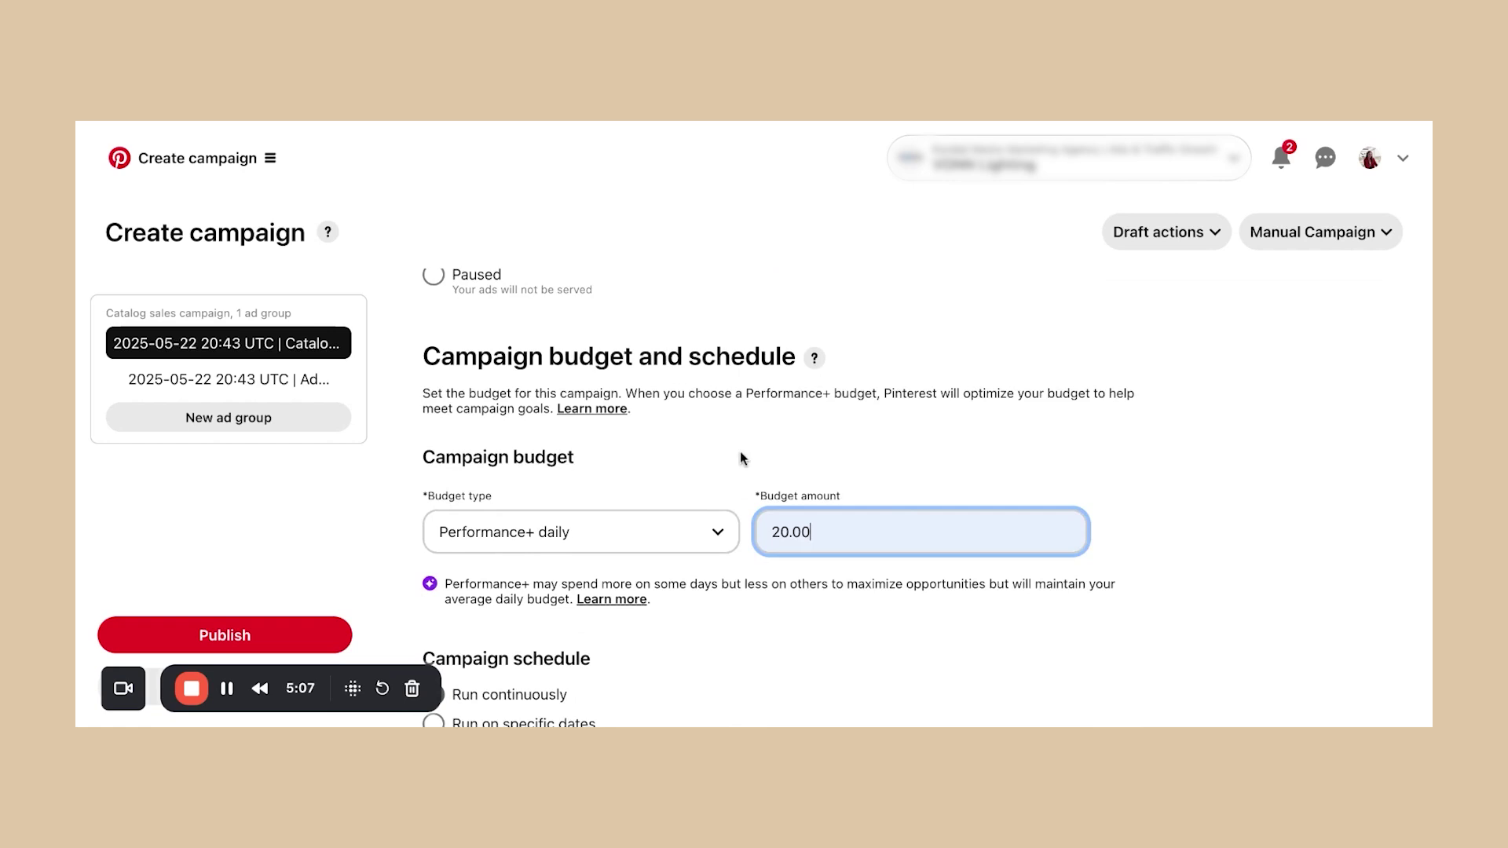
Step: Open the catalog sales campaign's ad group and review its Promotions and Product groups settings
{"action": "scroll", "coordinate": [739, 451], "scroll_direction": "down", "scroll_amount": 2}
{"action": "left_click", "coordinate": [289, 378]}
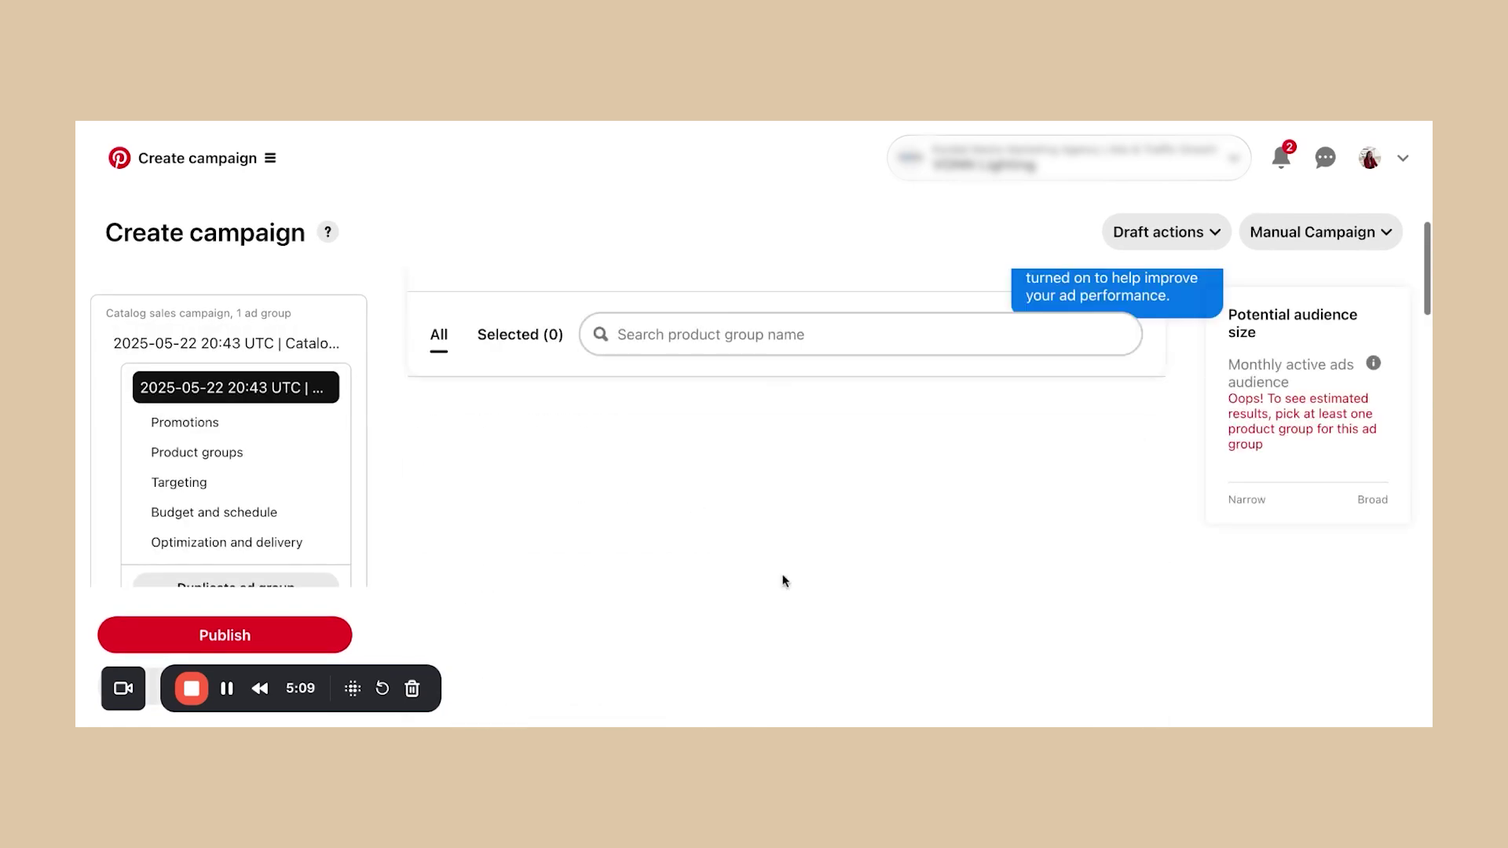
{"action": "scroll", "coordinate": [785, 581], "scroll_direction": "down", "scroll_amount": 2}
{"action": "scroll", "coordinate": [789, 587], "scroll_direction": "down", "scroll_amount": 2}
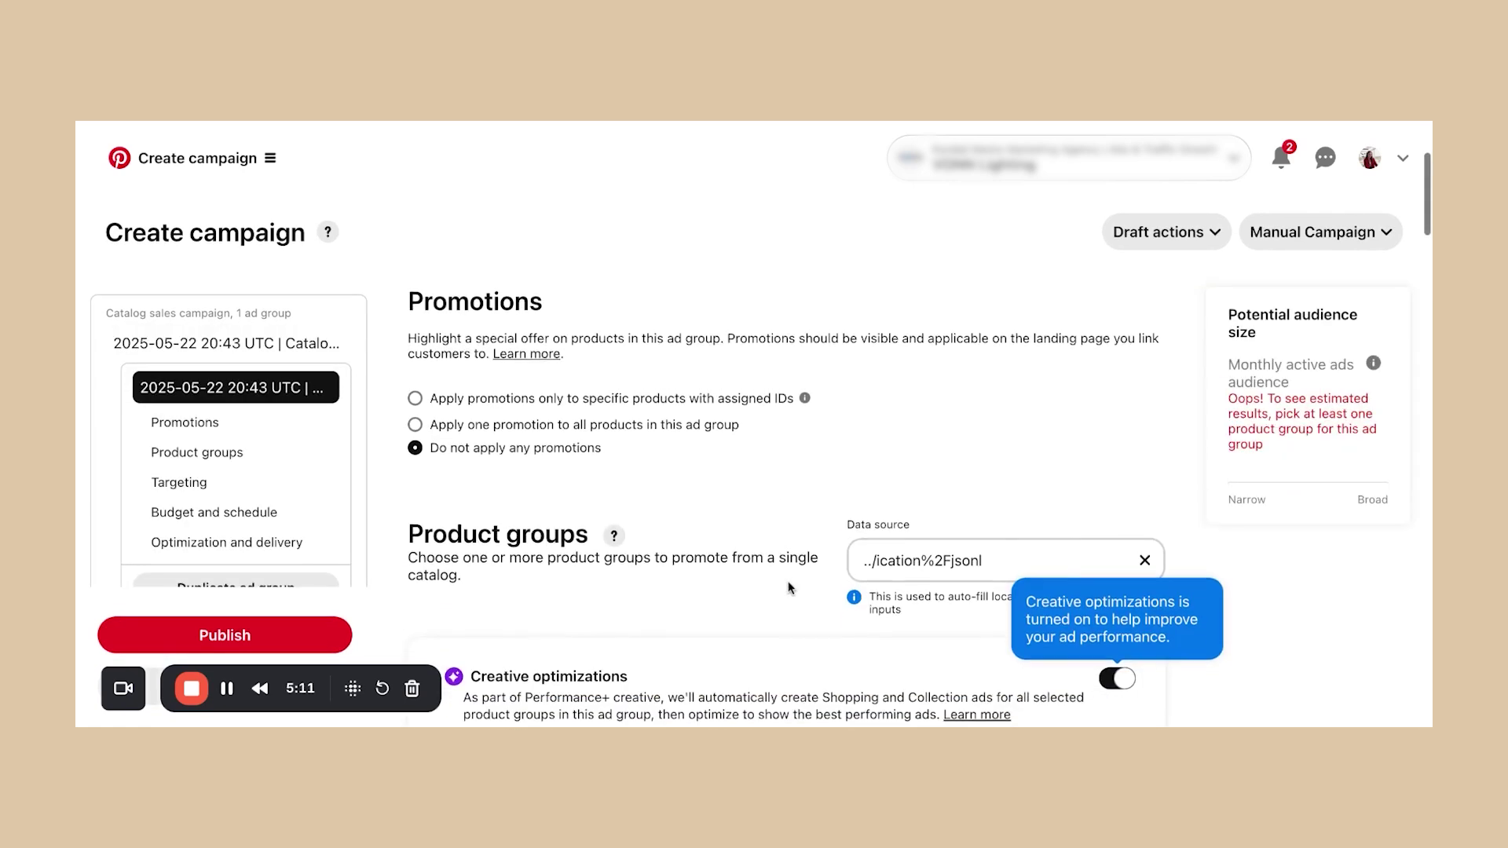
{"action": "scroll", "coordinate": [711, 514], "scroll_direction": "down", "scroll_amount": 4}
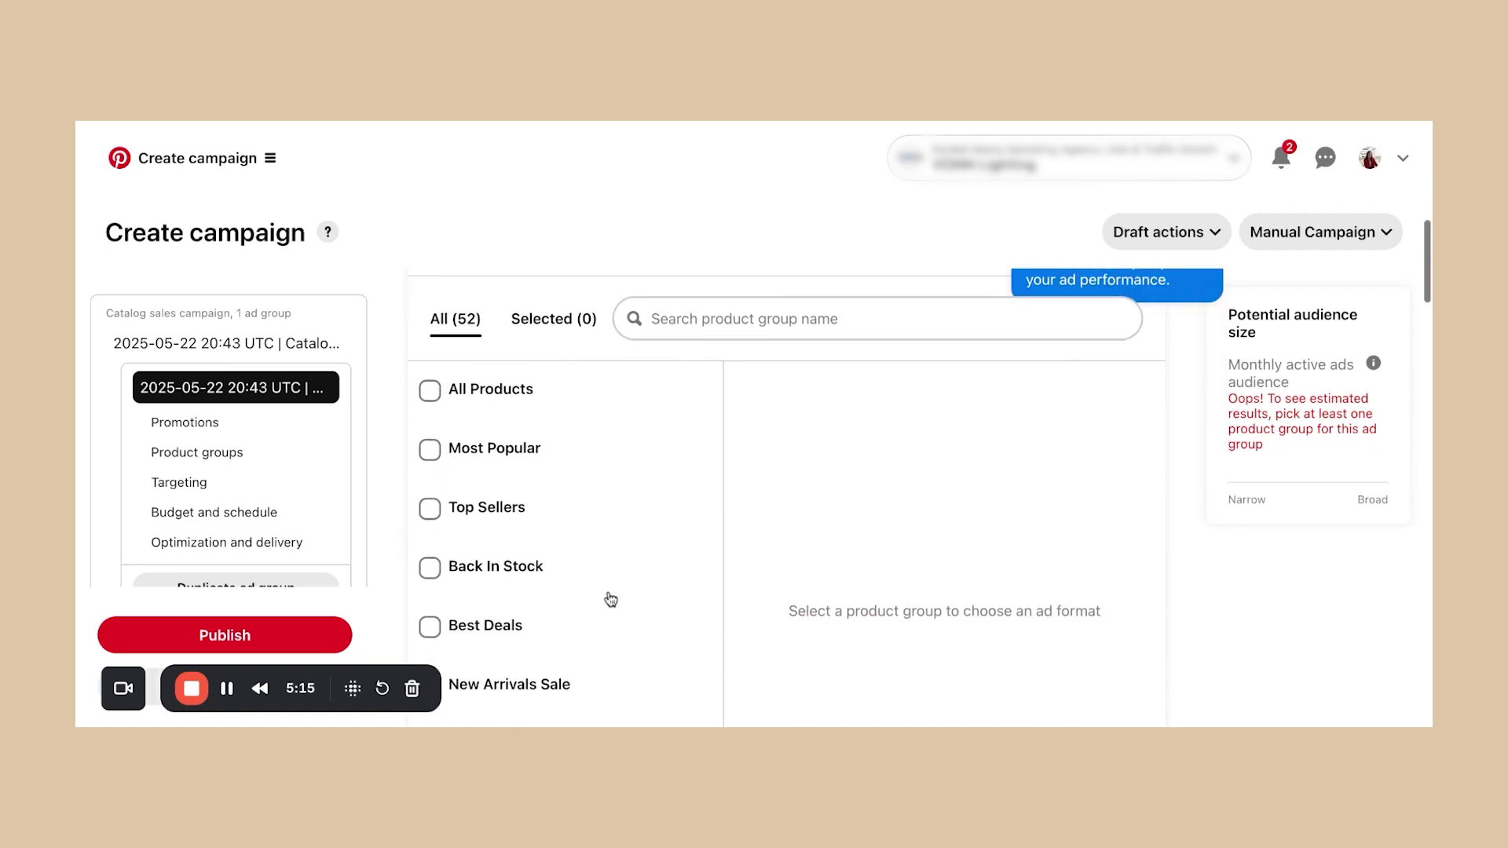
Step: Examine the available product groups, such as All Products, Most Popular, Top Sellers and Best Deals
{"action": "scroll", "coordinate": [609, 599], "scroll_direction": "down", "scroll_amount": 1}
{"action": "scroll", "coordinate": [609, 599], "scroll_direction": "up", "scroll_amount": 1}
{"action": "scroll", "coordinate": [398, 535], "scroll_direction": "down", "scroll_amount": 1}
{"action": "scroll", "coordinate": [398, 535], "scroll_direction": "up", "scroll_amount": 1}
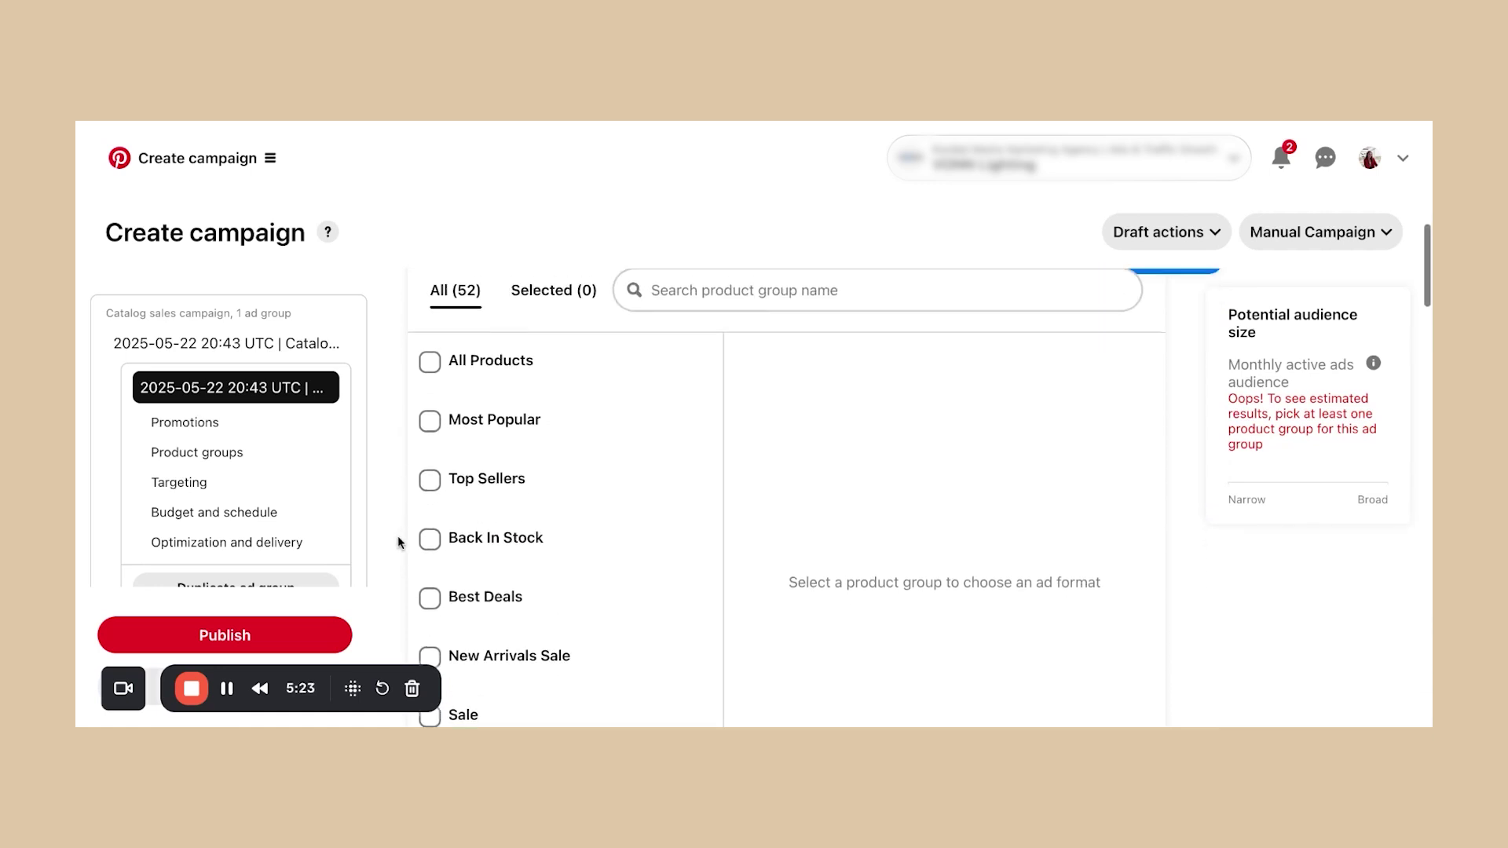
{"action": "scroll", "coordinate": [543, 571], "scroll_direction": "down", "scroll_amount": 1}
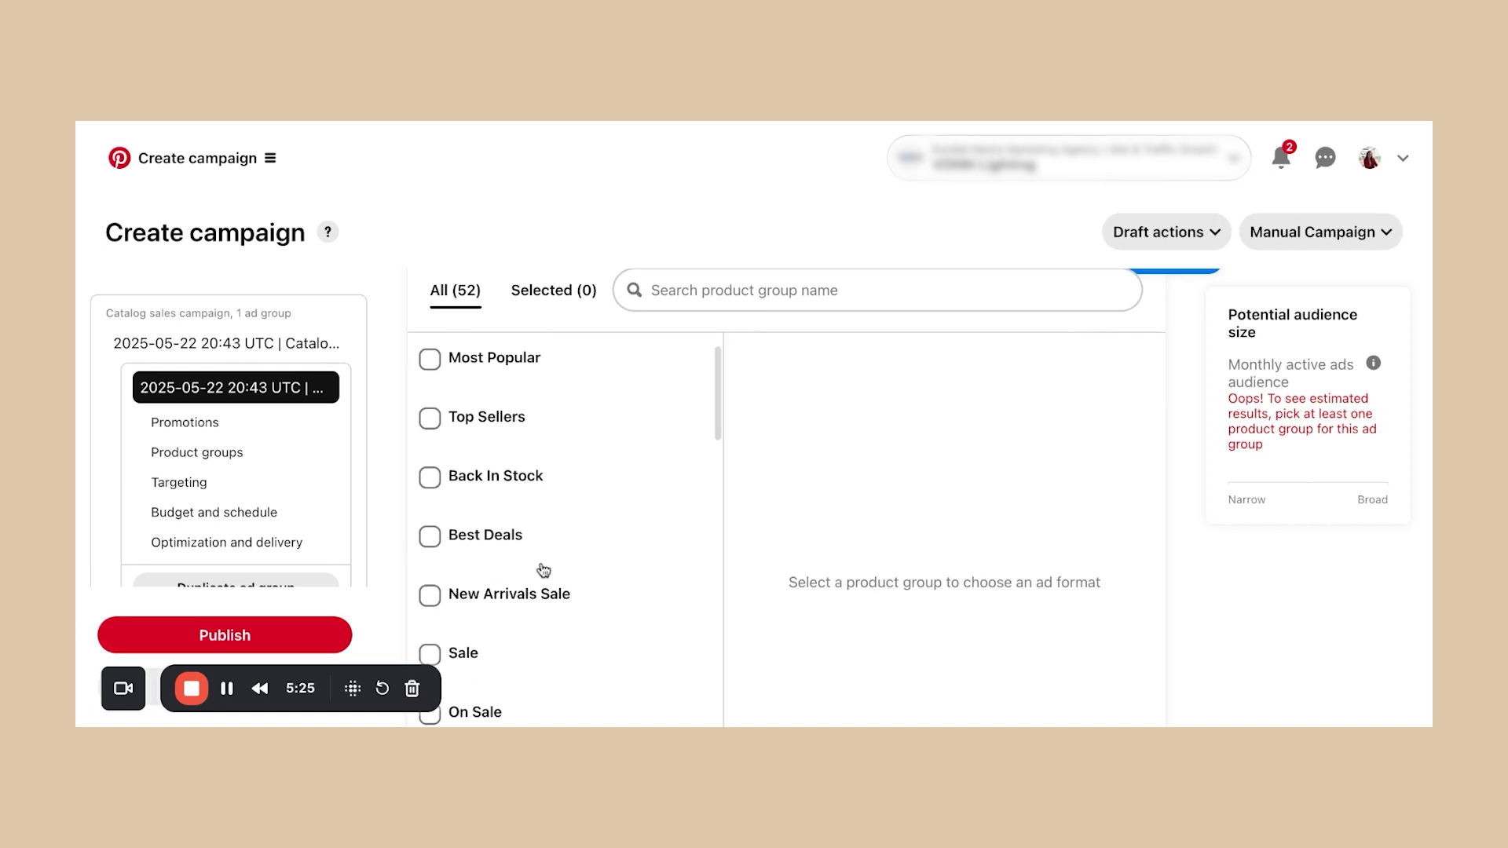
{"action": "scroll", "coordinate": [481, 613], "scroll_direction": "down", "scroll_amount": 5}
{"action": "scroll", "coordinate": [467, 580], "scroll_direction": "up", "scroll_amount": 6}
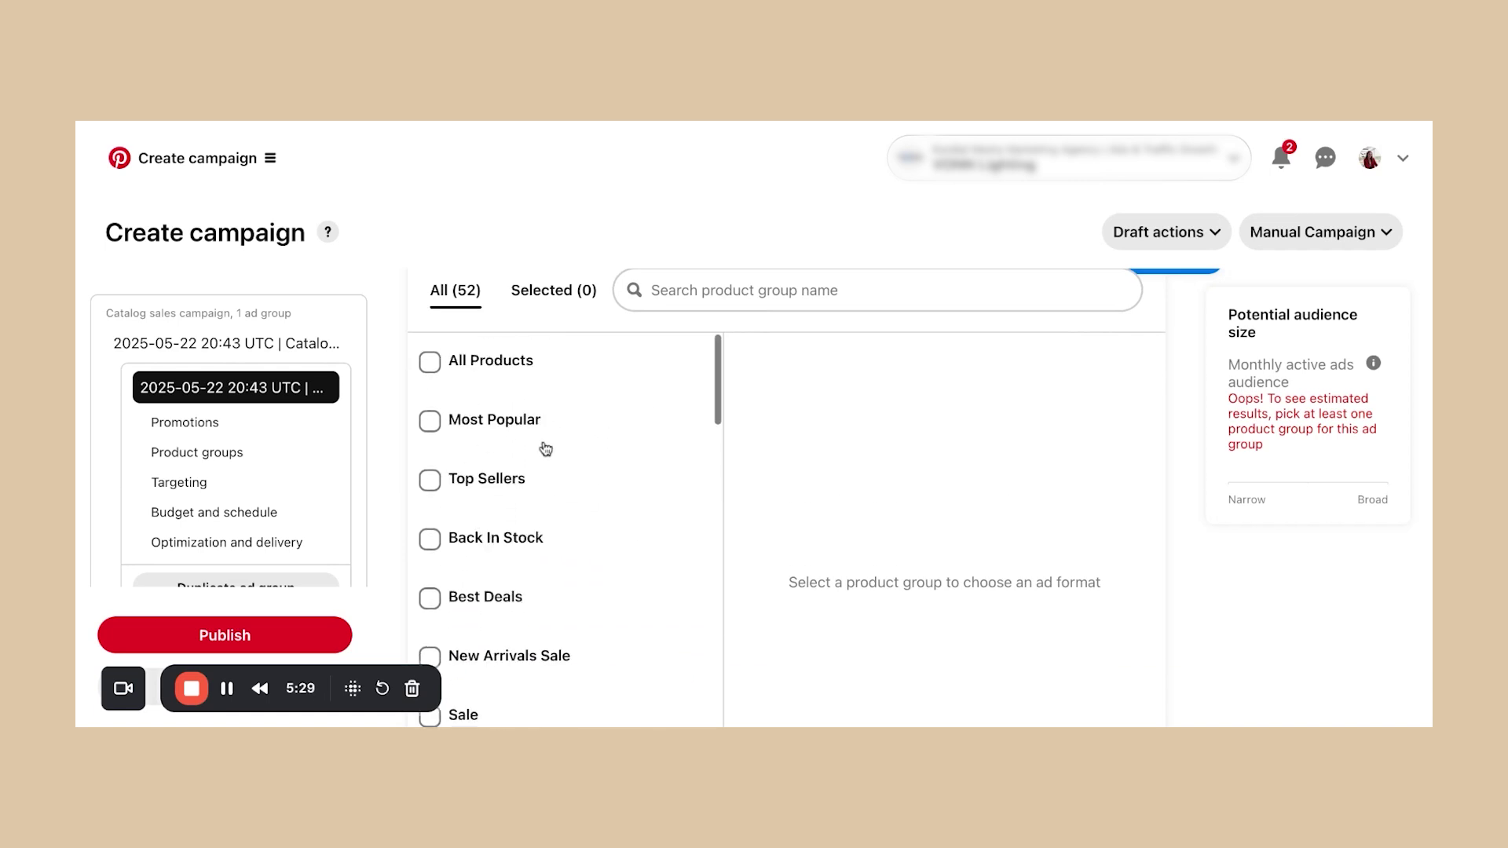
{"action": "scroll", "coordinate": [398, 460], "scroll_direction": "down", "scroll_amount": 2}
{"action": "scroll", "coordinate": [398, 459], "scroll_direction": "up", "scroll_amount": 3}
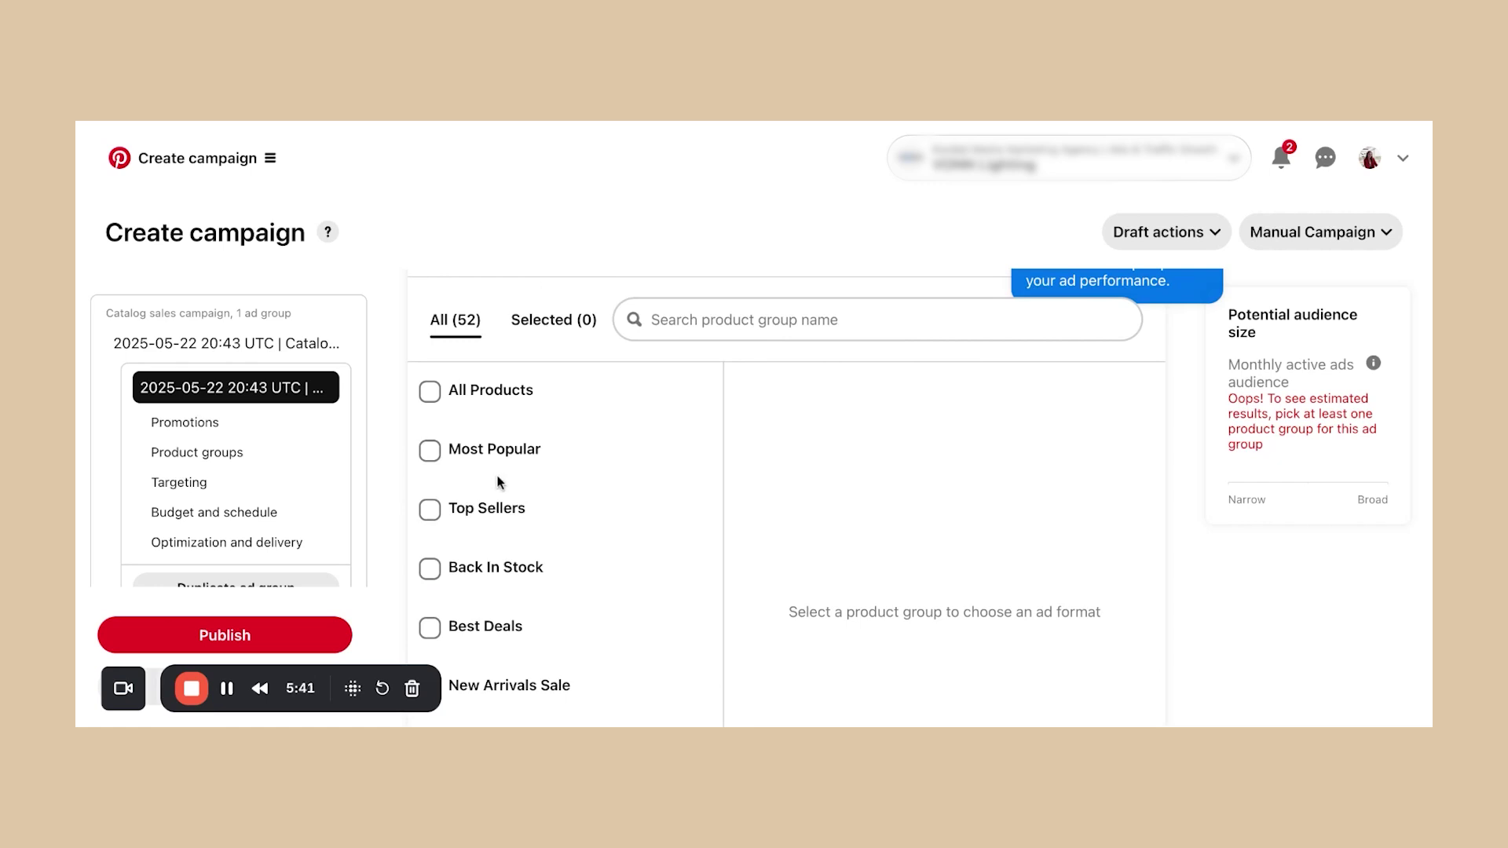
Step: Review the Creative optimizations setting and the selectable product groups in the catalog sales ad group
{"action": "scroll", "coordinate": [437, 504], "scroll_direction": "down", "scroll_amount": 1}
{"action": "scroll", "coordinate": [438, 518], "scroll_direction": "up", "scroll_amount": 1}
{"action": "scroll", "coordinate": [385, 453], "scroll_direction": "down", "scroll_amount": 1}
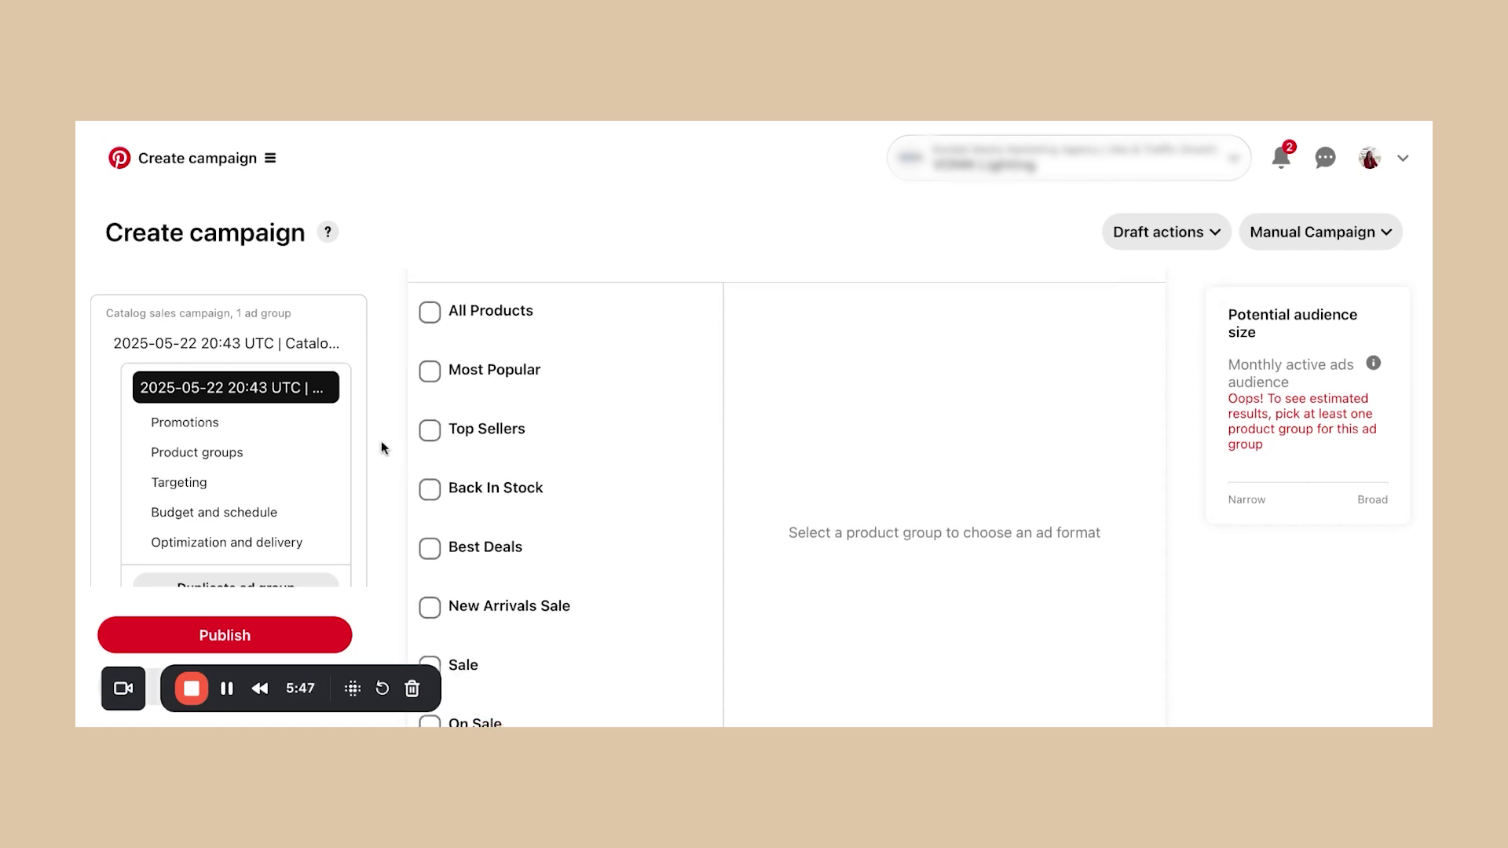
{"action": "scroll", "coordinate": [420, 511], "scroll_direction": "up", "scroll_amount": 2}
{"action": "scroll", "coordinate": [566, 557], "scroll_direction": "up", "scroll_amount": 5}
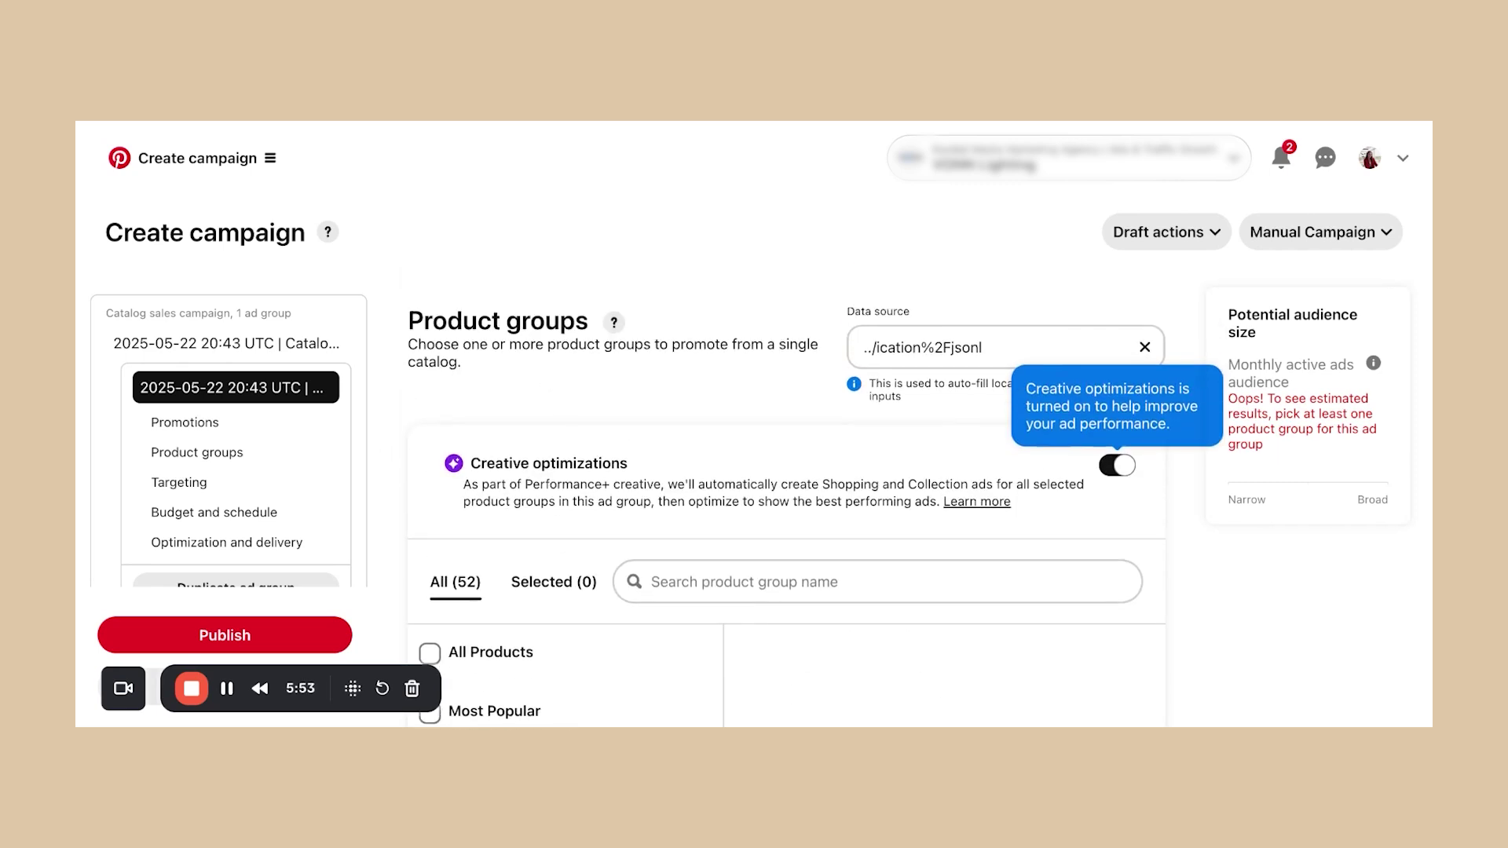
{"action": "scroll", "coordinate": [550, 585], "scroll_direction": "down", "scroll_amount": 5}
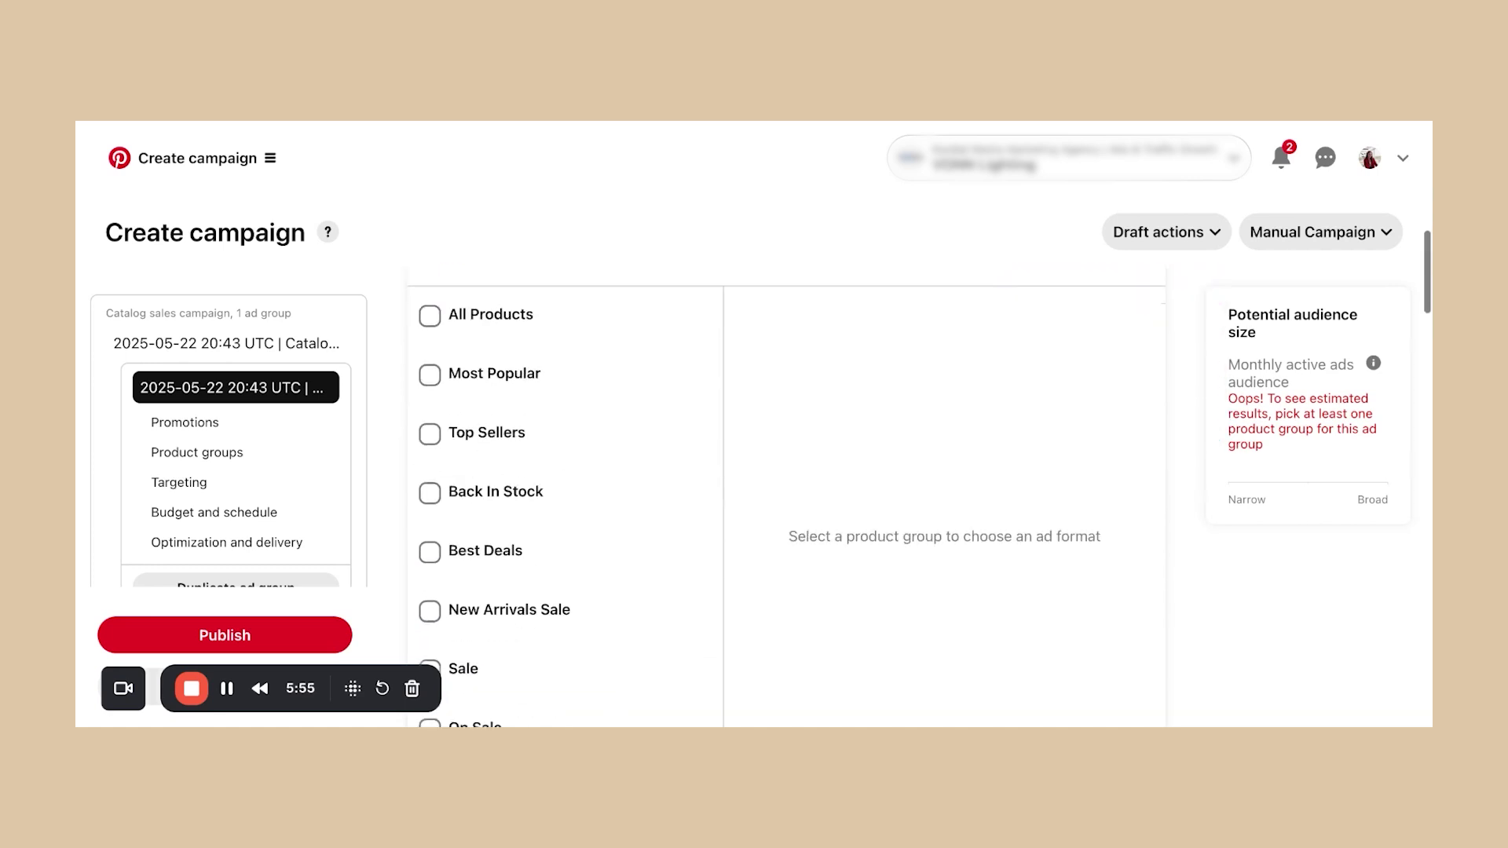
{"action": "scroll", "coordinate": [550, 586], "scroll_direction": "up", "scroll_amount": 3}
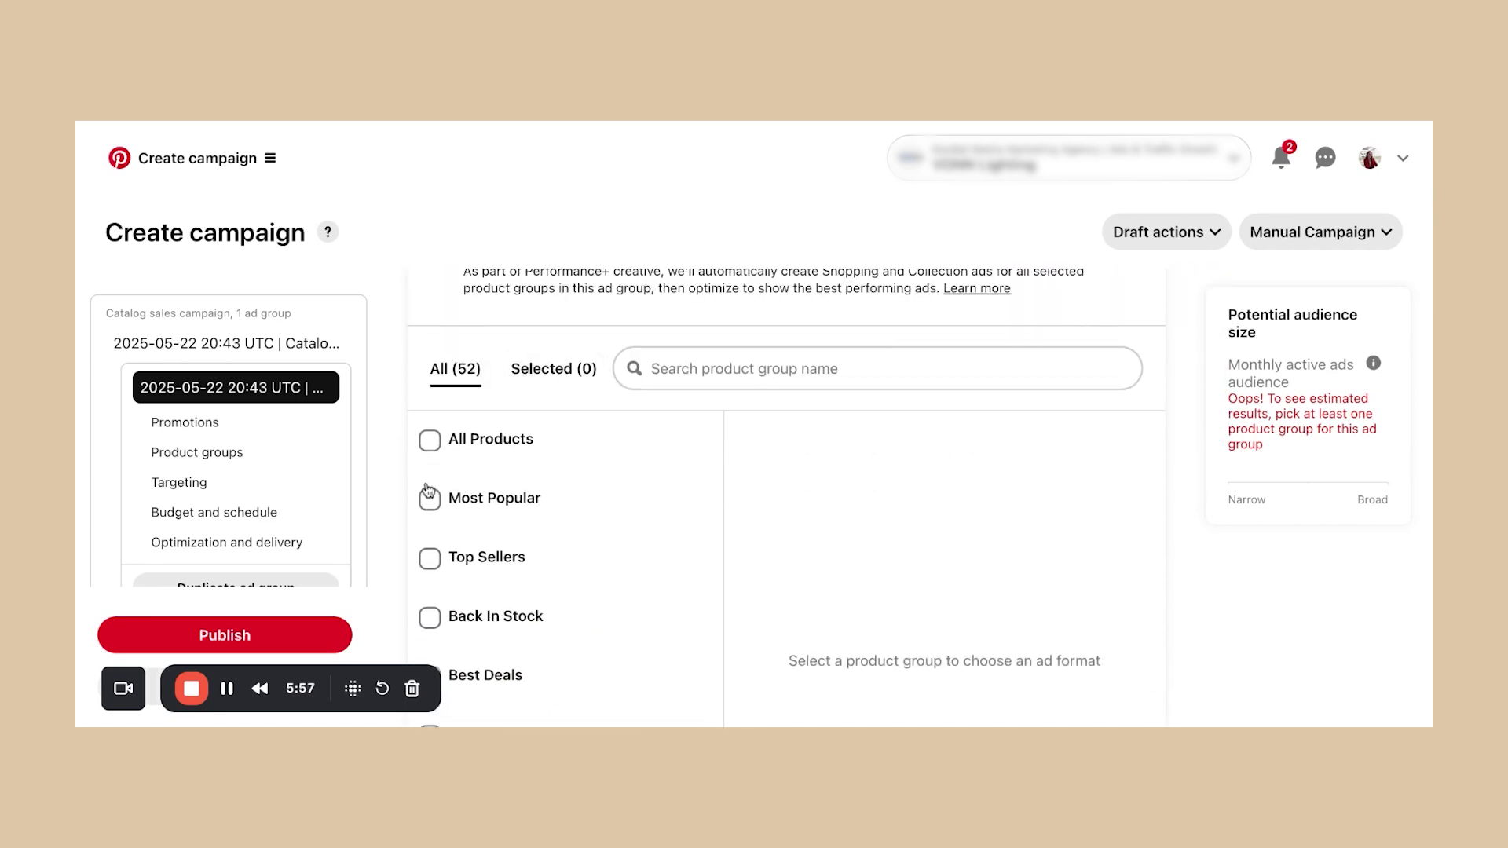
Step: Exclude the Checkouts L90D audience in the ad group's audience targeting
{"action": "scroll", "coordinate": [428, 488], "scroll_direction": "down", "scroll_amount": 2}
{"action": "scroll", "coordinate": [382, 563], "scroll_direction": "down", "scroll_amount": 8}
{"action": "scroll", "coordinate": [382, 563], "scroll_direction": "down", "scroll_amount": 5}
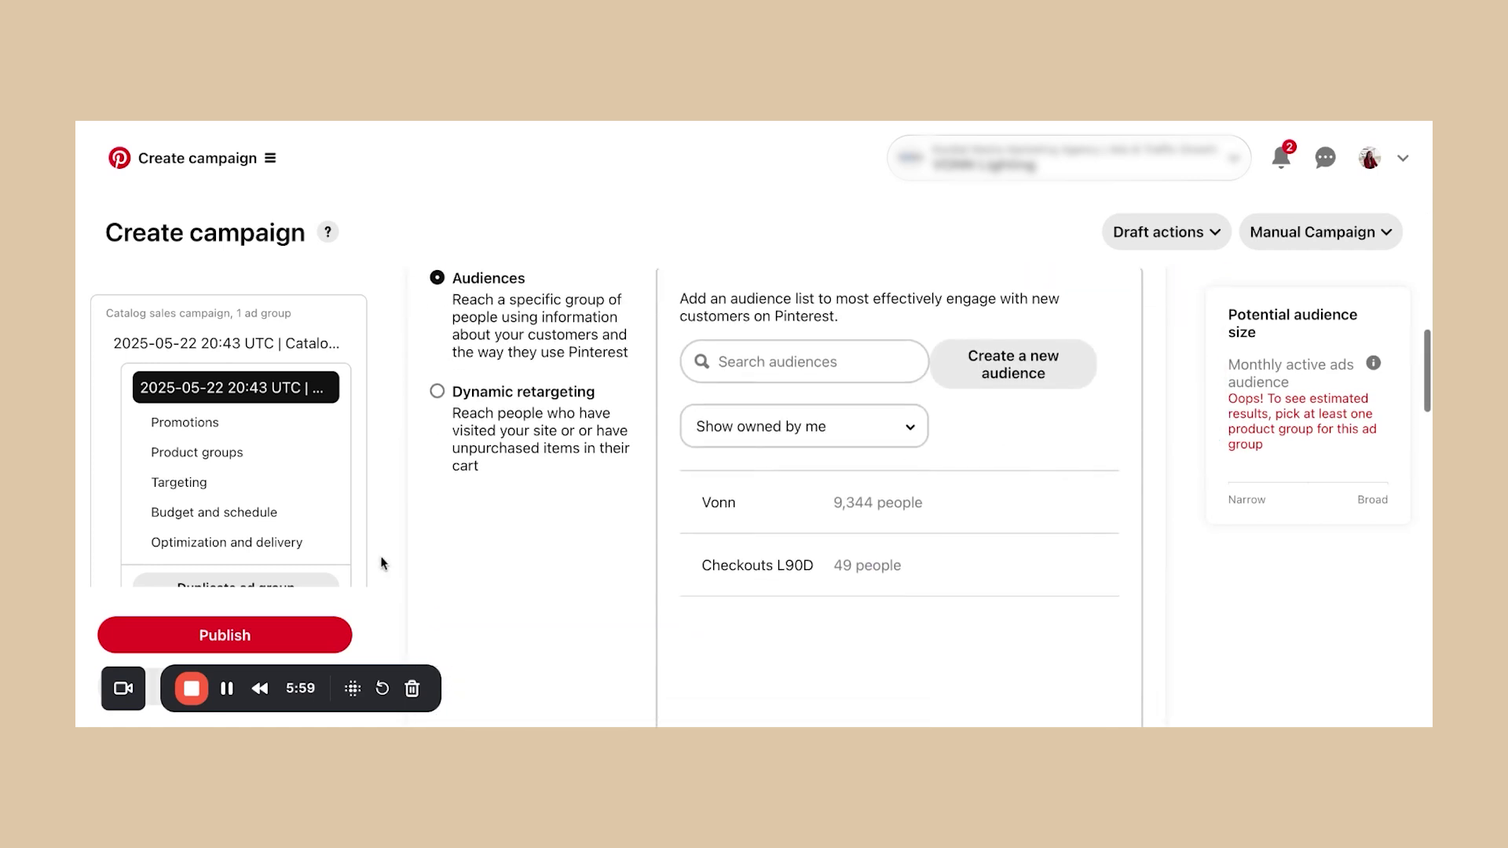
{"action": "scroll", "coordinate": [928, 495], "scroll_direction": "up", "scroll_amount": 3}
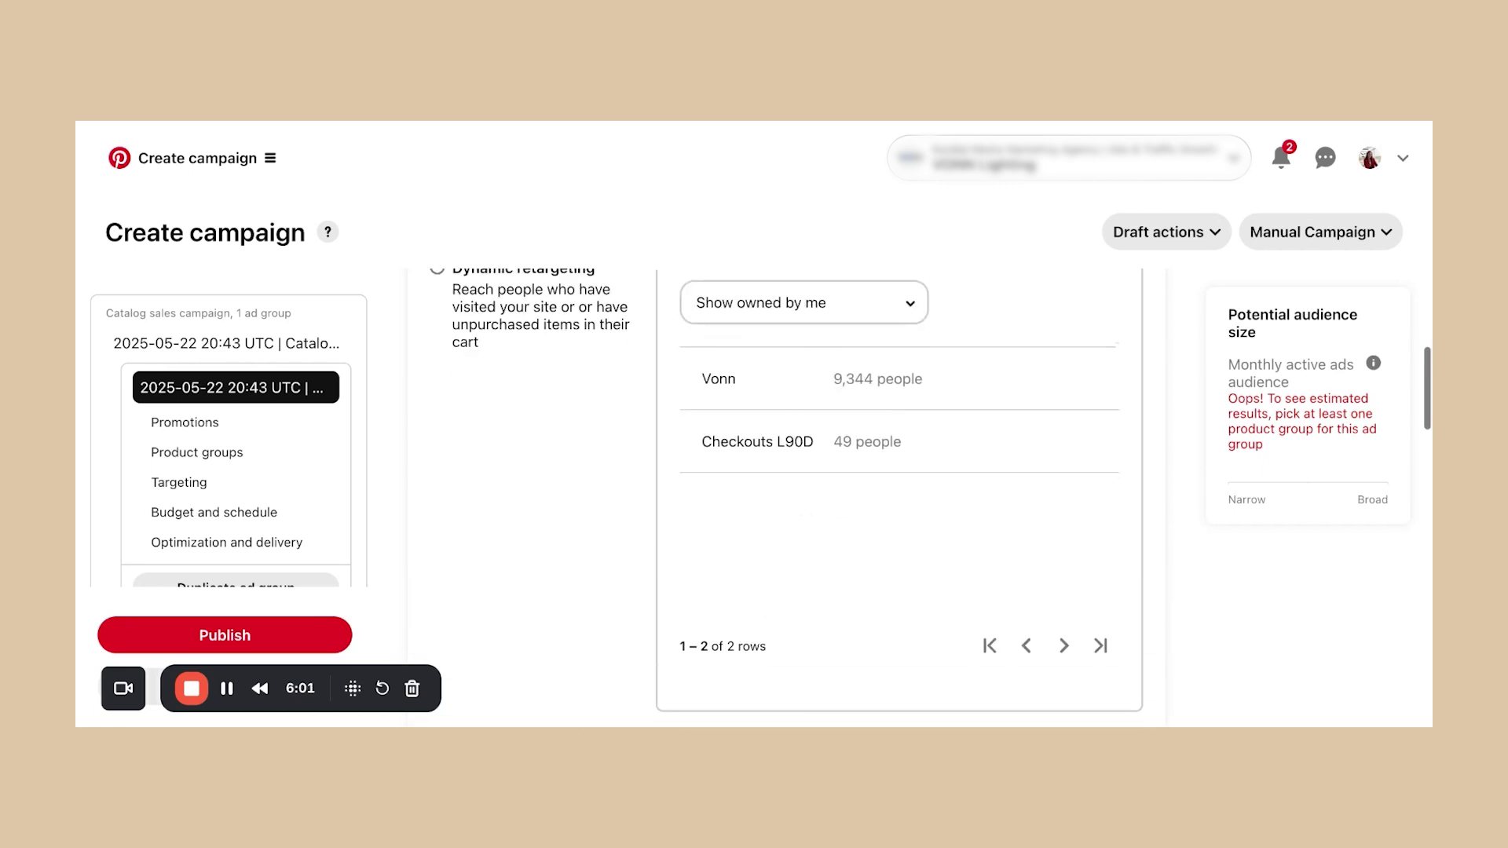
{"action": "left_click", "coordinate": [1060, 715]}
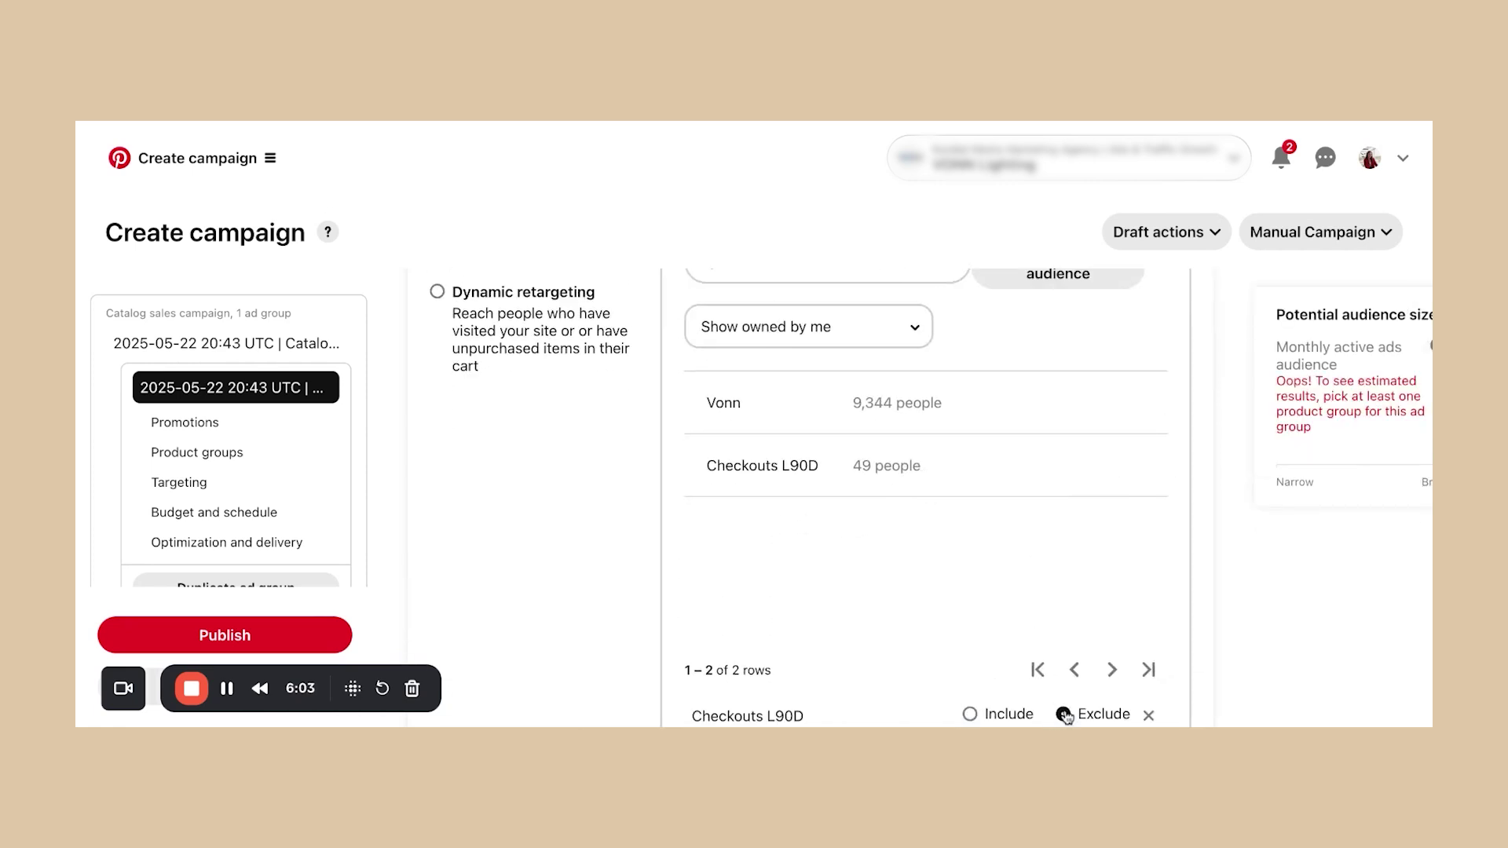
Step: Set the conversion event to Checkout in the ad group's optimization settings
{"action": "scroll", "coordinate": [1063, 714], "scroll_direction": "down", "scroll_amount": 5}
{"action": "scroll", "coordinate": [1090, 564], "scroll_direction": "up", "scroll_amount": 1}
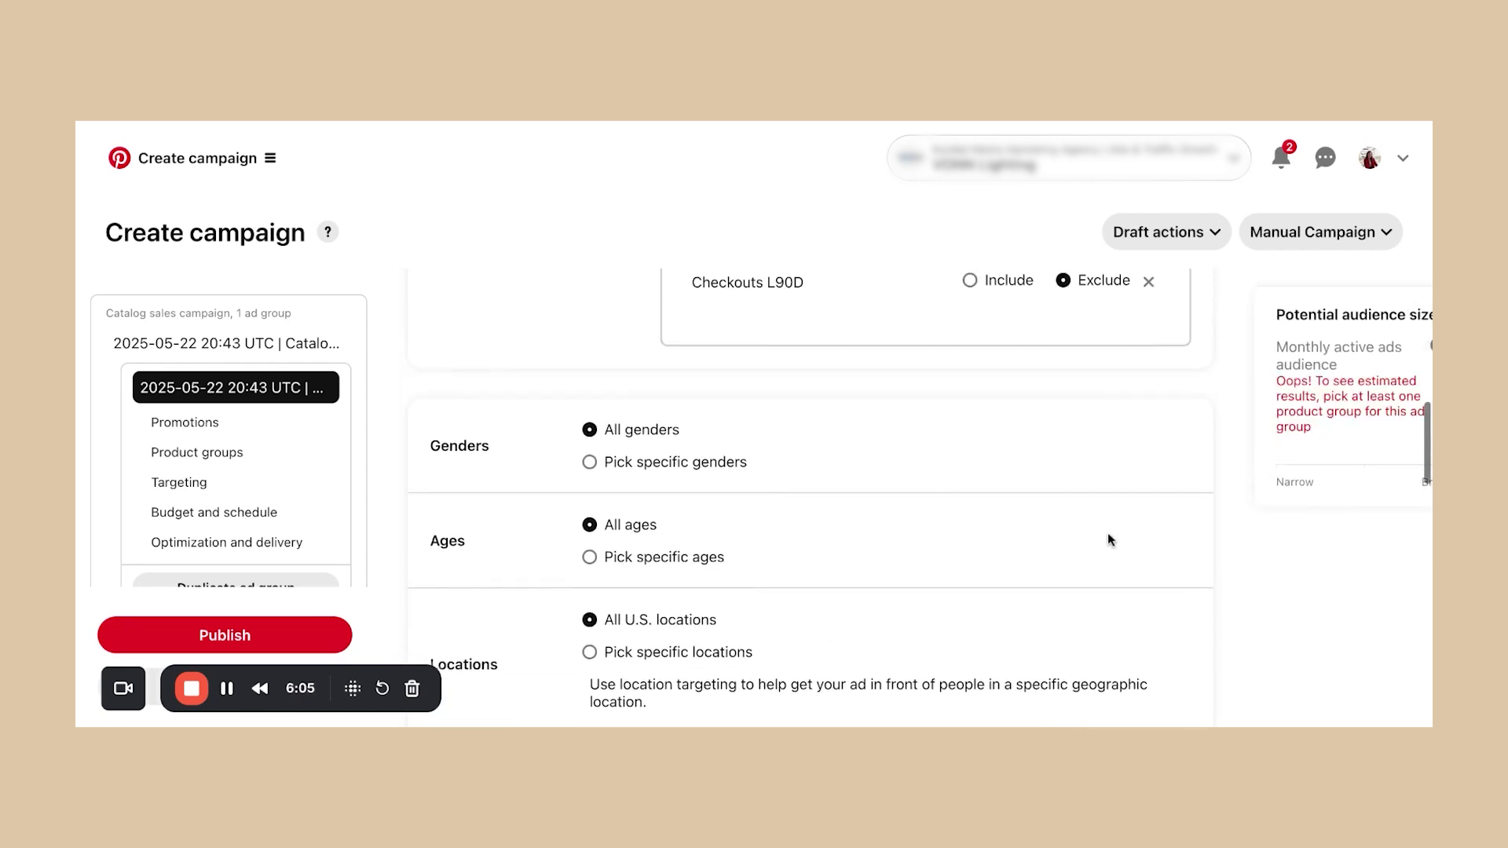
{"action": "scroll", "coordinate": [1109, 529], "scroll_direction": "down", "scroll_amount": 2}
{"action": "scroll", "coordinate": [683, 542], "scroll_direction": "down", "scroll_amount": 1}
{"action": "scroll", "coordinate": [683, 542], "scroll_direction": "down", "scroll_amount": 7}
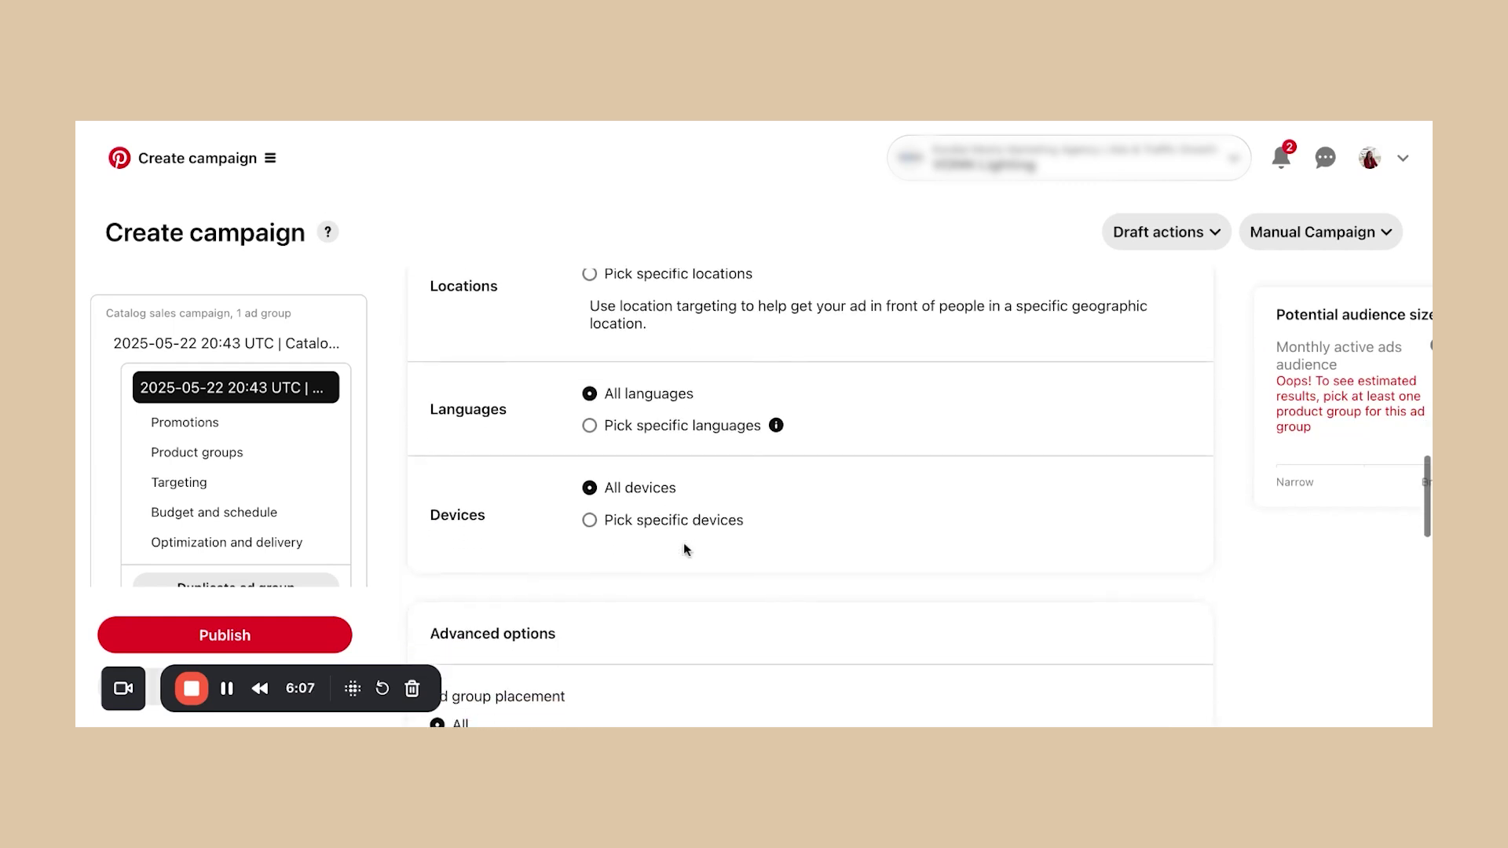
{"action": "scroll", "coordinate": [1195, 476], "scroll_direction": "down", "scroll_amount": 10}
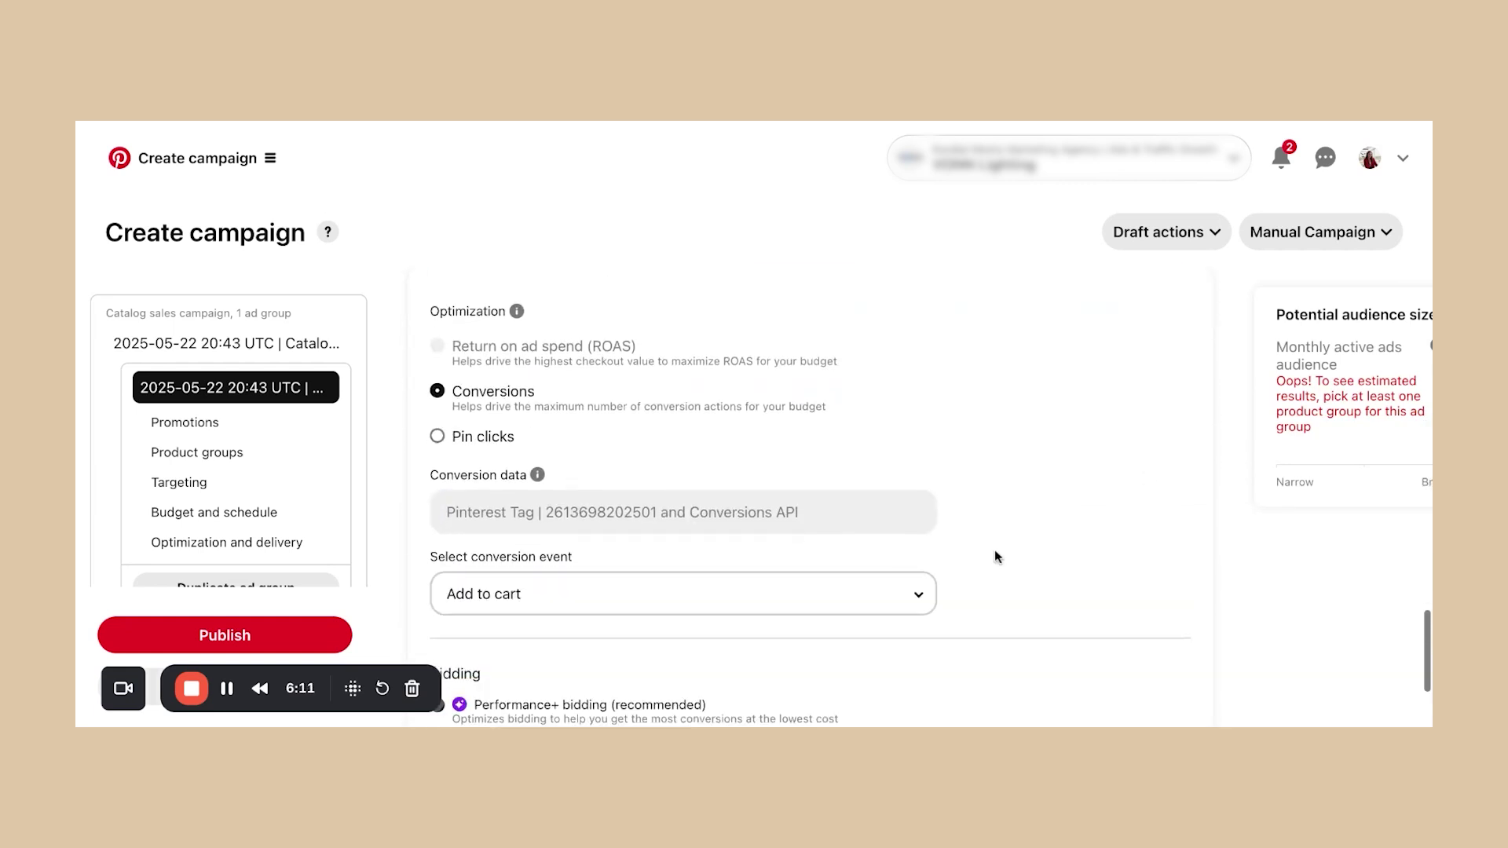
{"action": "scroll", "coordinate": [851, 589], "scroll_direction": "down", "scroll_amount": 2}
{"action": "left_click", "coordinate": [595, 466]}
{"action": "left_click", "coordinate": [577, 493]}
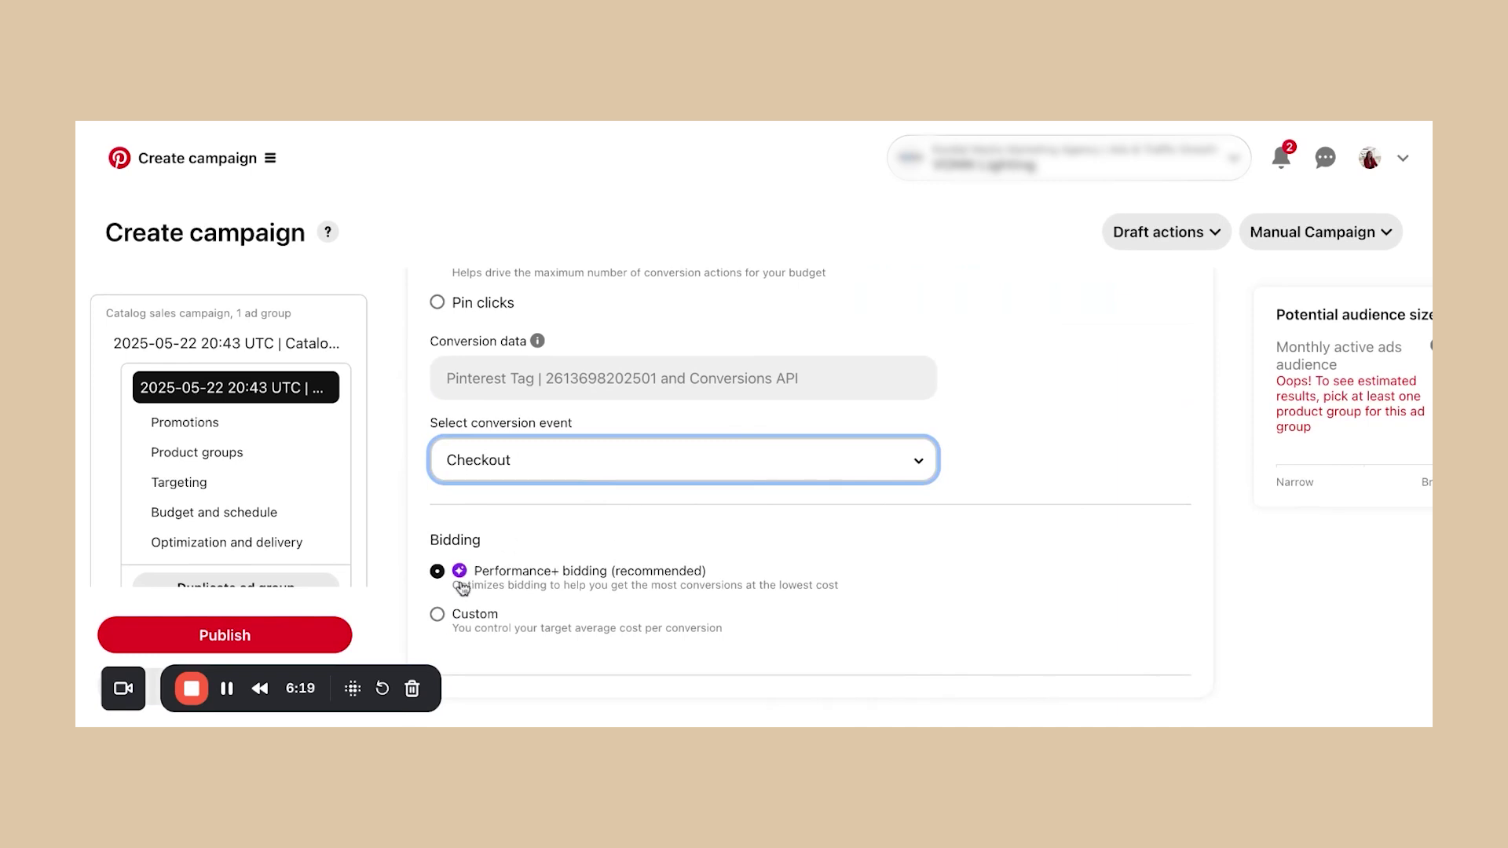
Step: Switch the ad group's audience targeting to Dynamic retargeting and set the lookback timeframe to start 180 days ago
{"action": "scroll", "coordinate": [464, 588], "scroll_direction": "up", "scroll_amount": 15}
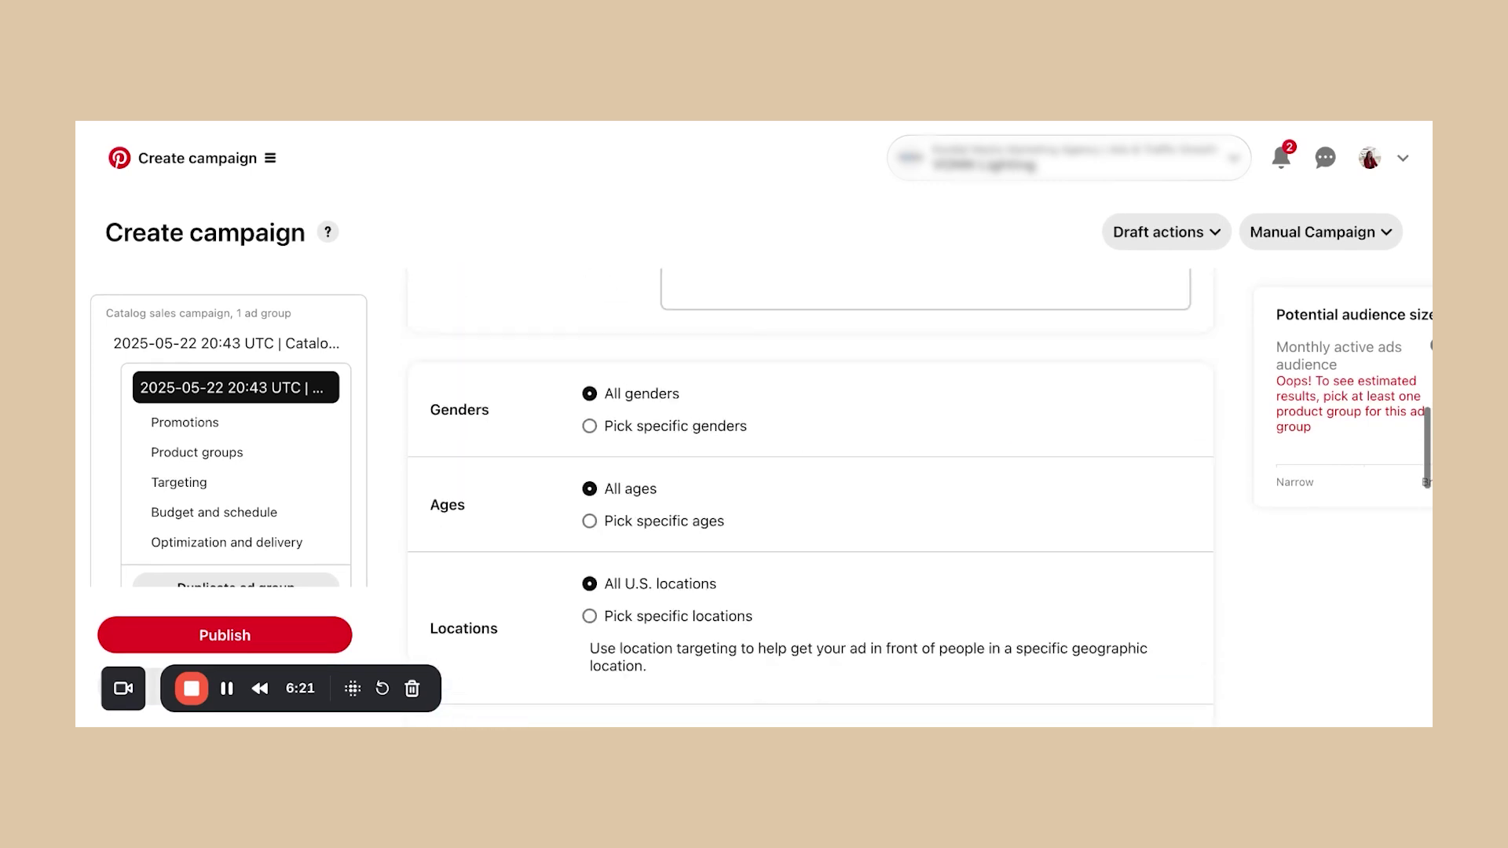
{"action": "scroll", "coordinate": [505, 450], "scroll_direction": "up", "scroll_amount": 10}
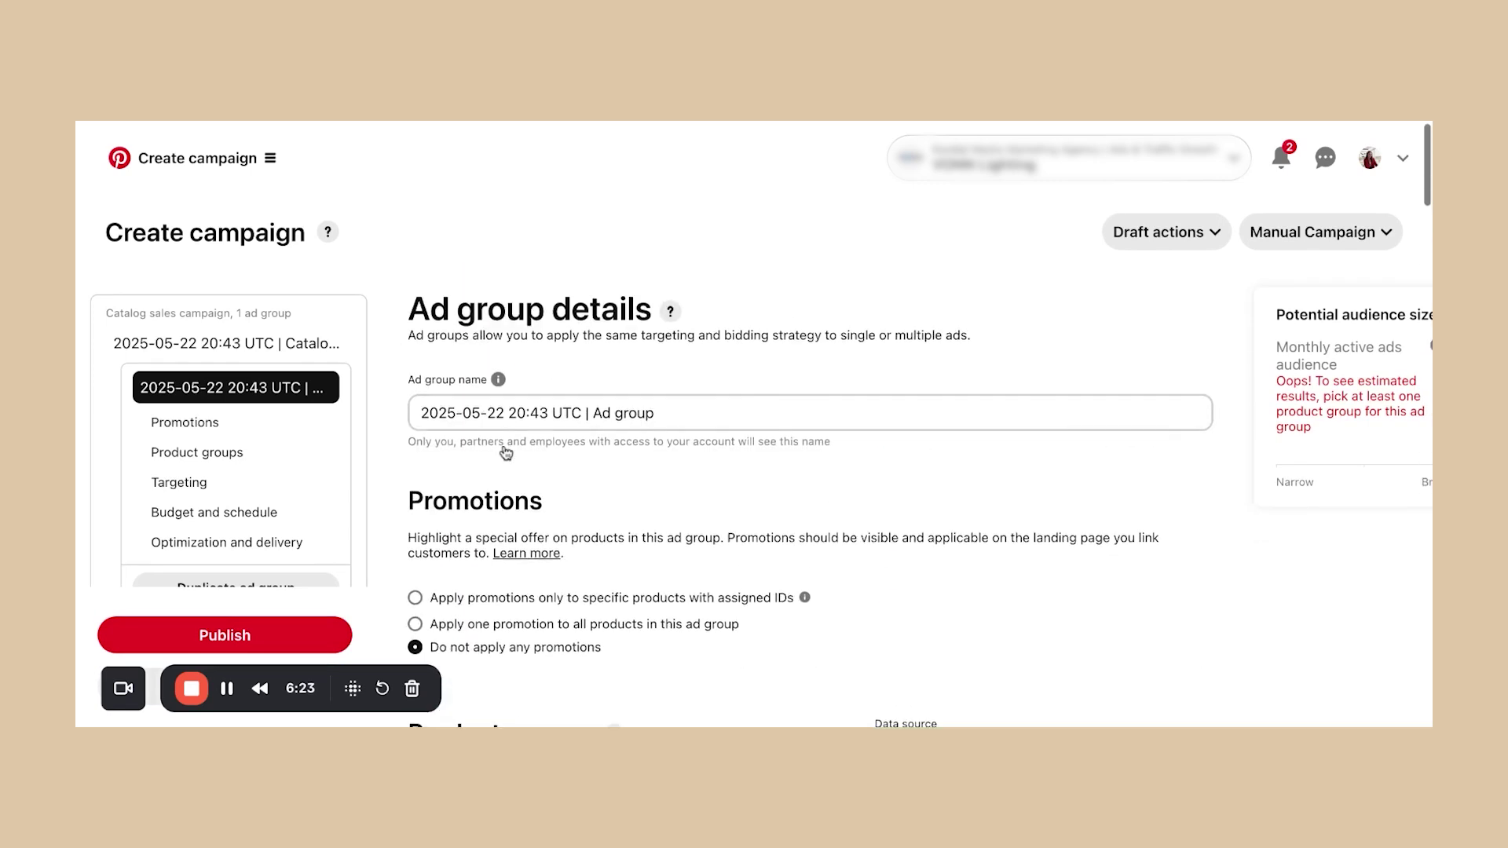
{"action": "scroll", "coordinate": [505, 450], "scroll_direction": "down", "scroll_amount": 8}
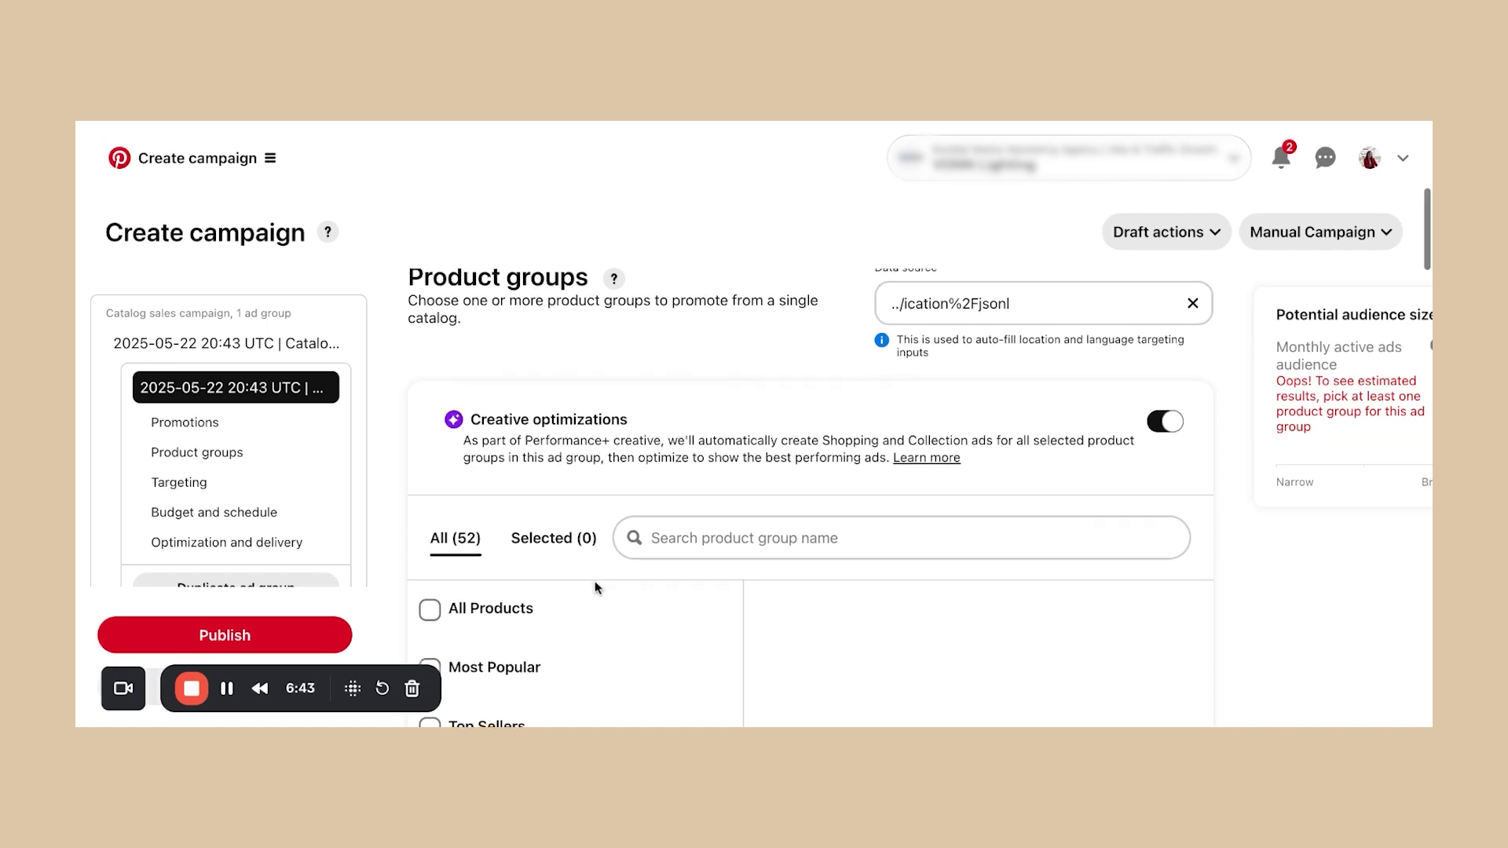
{"action": "scroll", "coordinate": [596, 586], "scroll_direction": "down", "scroll_amount": 10}
{"action": "scroll", "coordinate": [596, 586], "scroll_direction": "down", "scroll_amount": 10}
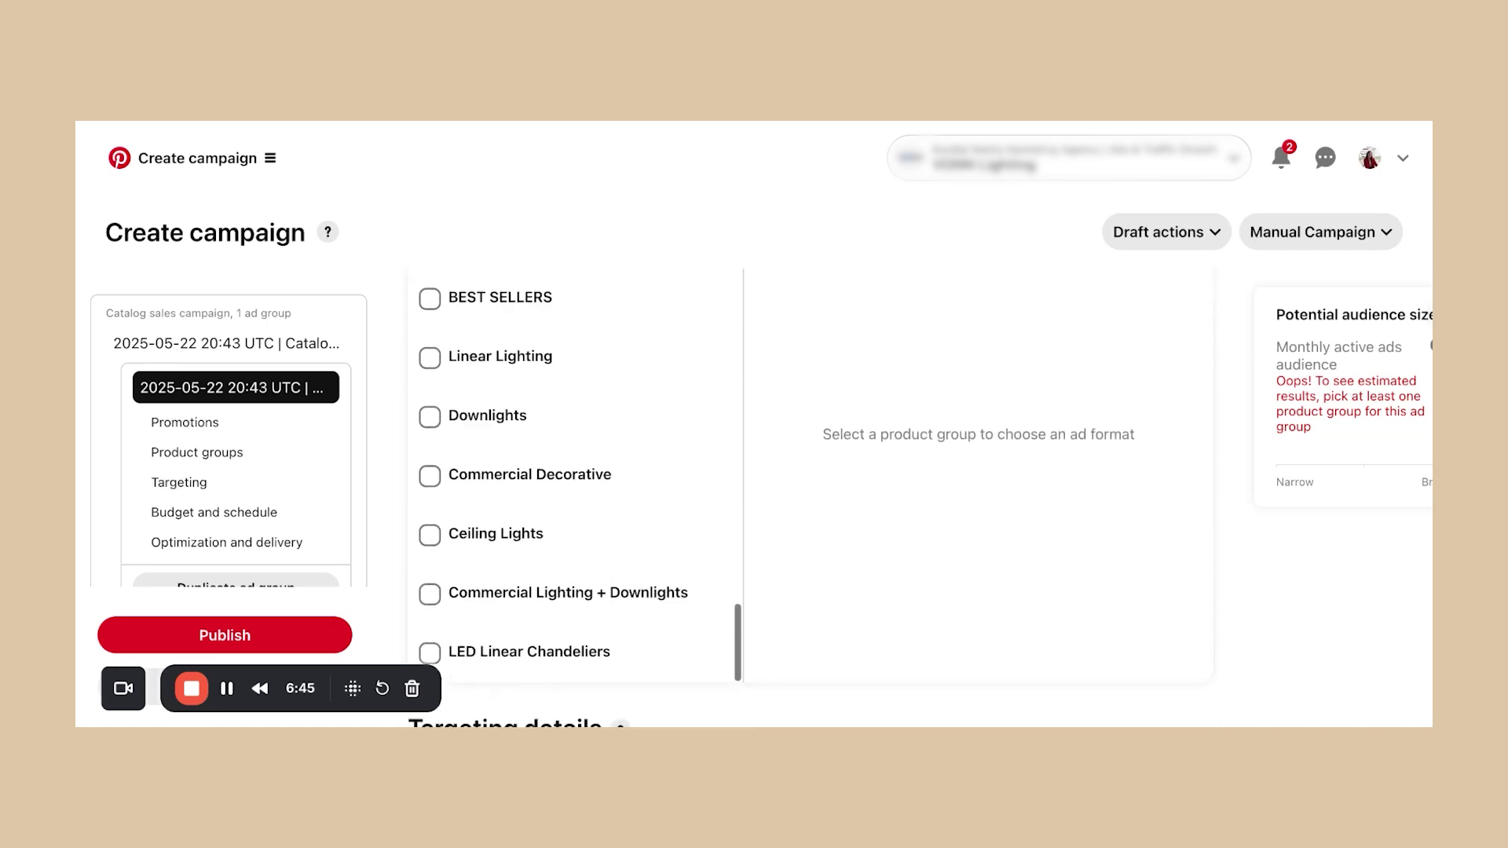
{"action": "scroll", "coordinate": [810, 498], "scroll_direction": "down", "scroll_amount": 10}
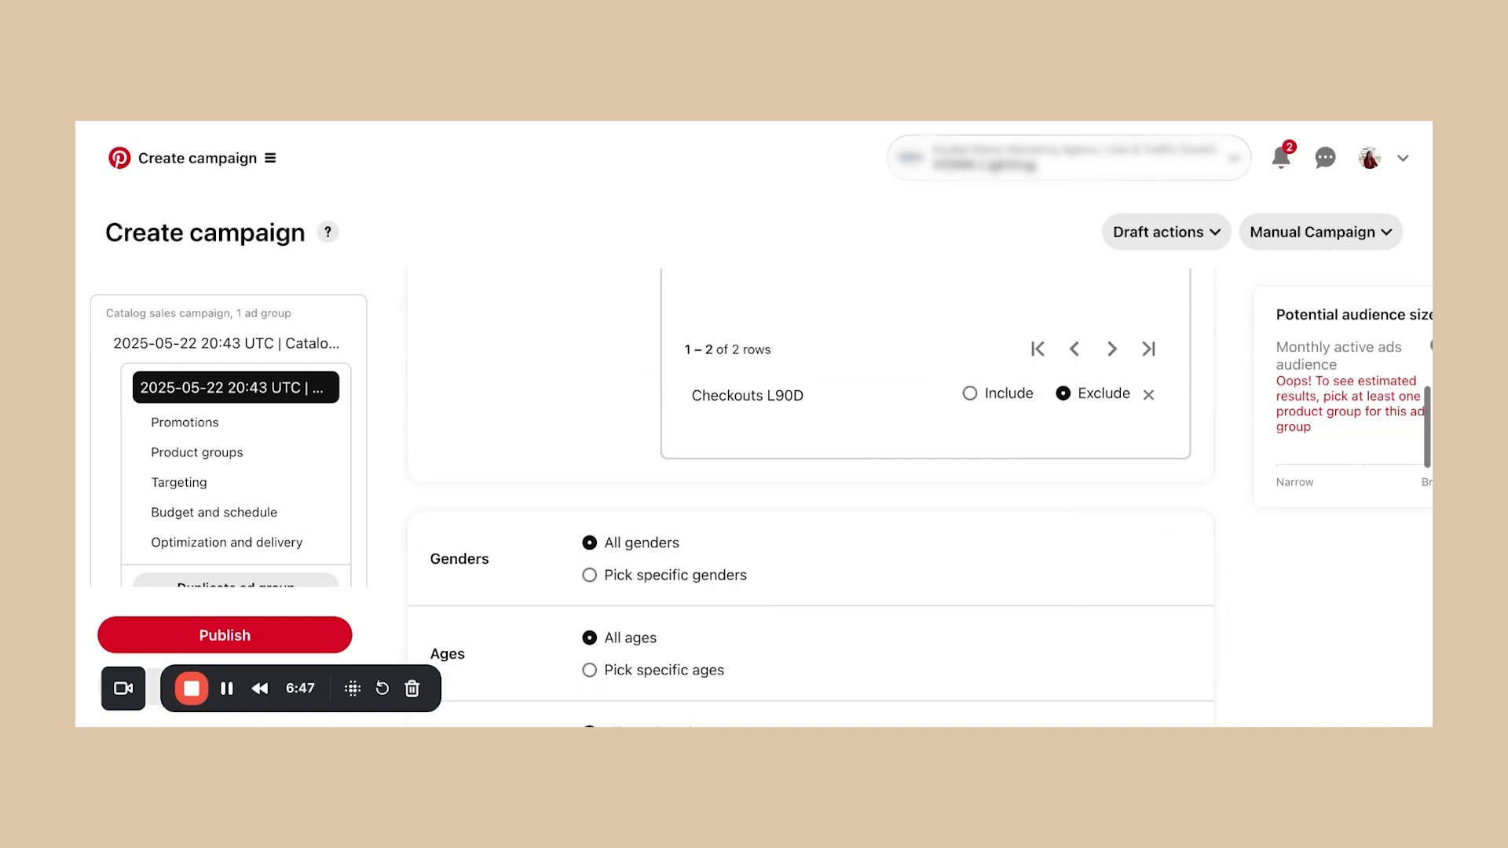
{"action": "scroll", "coordinate": [809, 498], "scroll_direction": "up", "scroll_amount": 15}
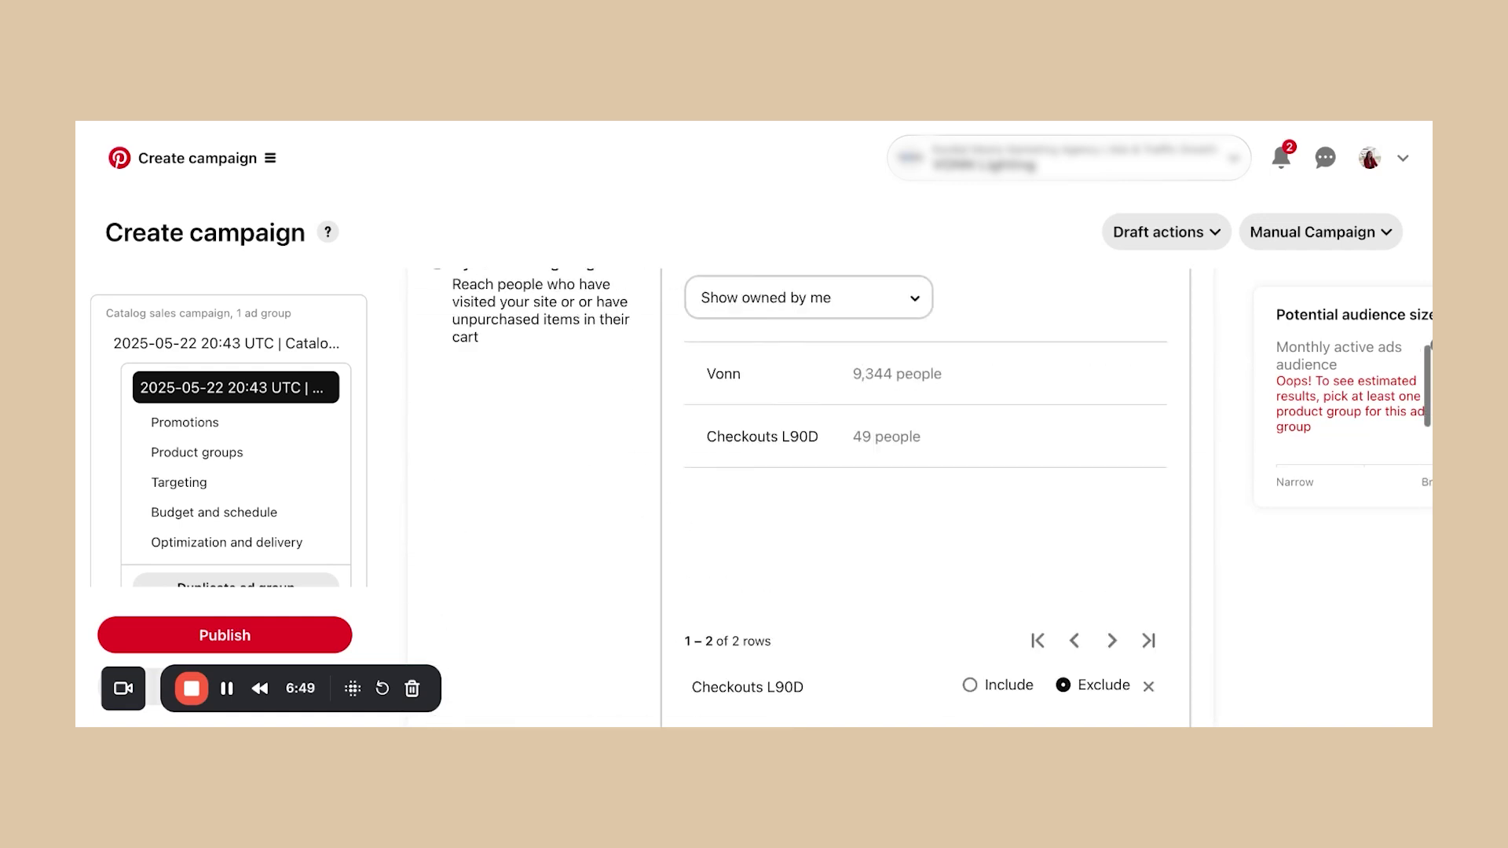
{"action": "scroll", "coordinate": [809, 498], "scroll_direction": "down", "scroll_amount": 5}
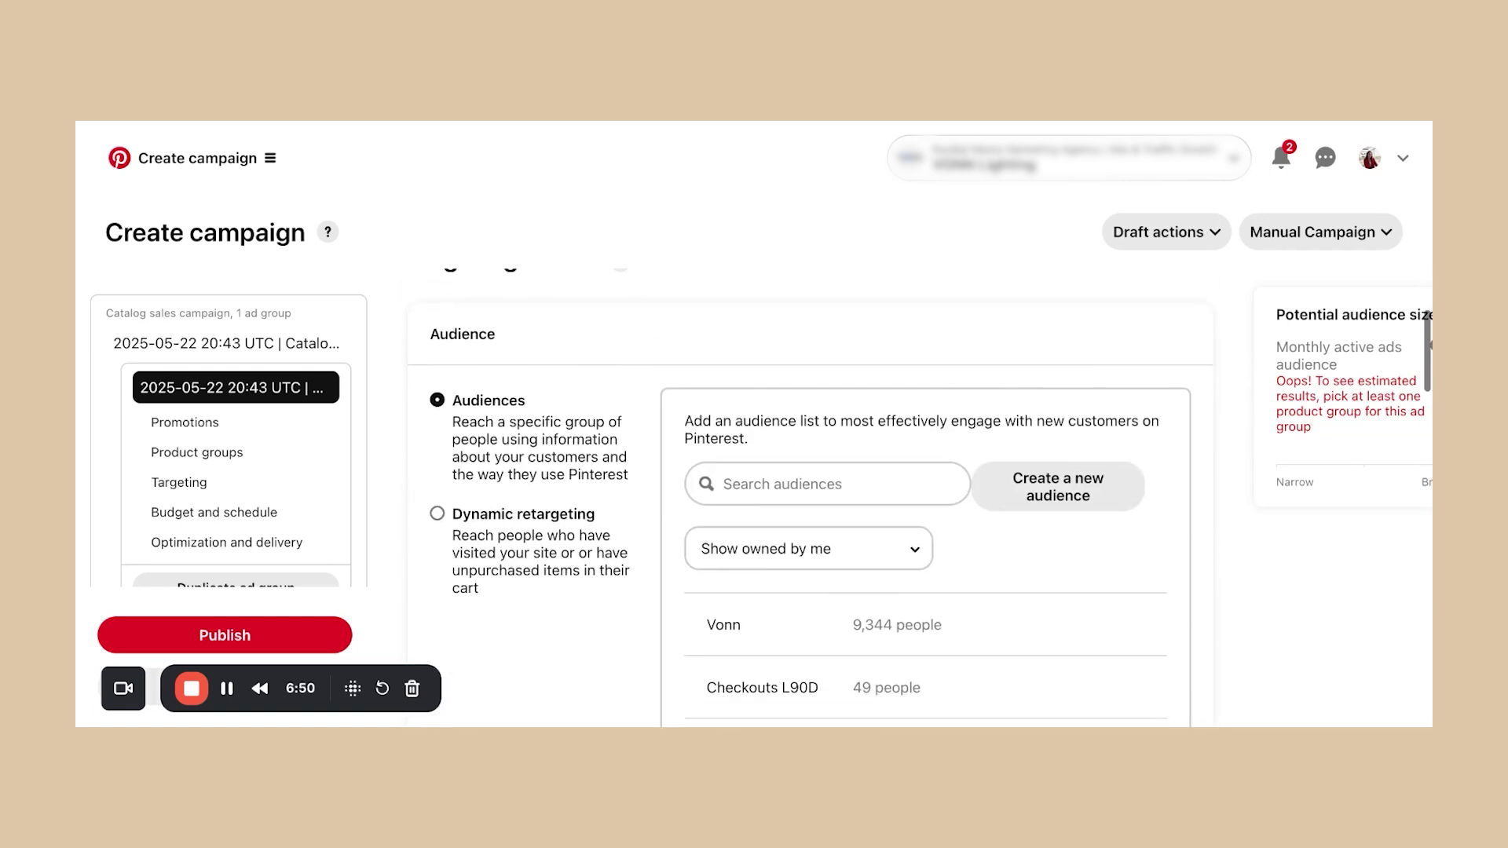
{"action": "left_click", "coordinate": [534, 530]}
{"action": "scroll", "coordinate": [534, 530], "scroll_direction": "down", "scroll_amount": 1}
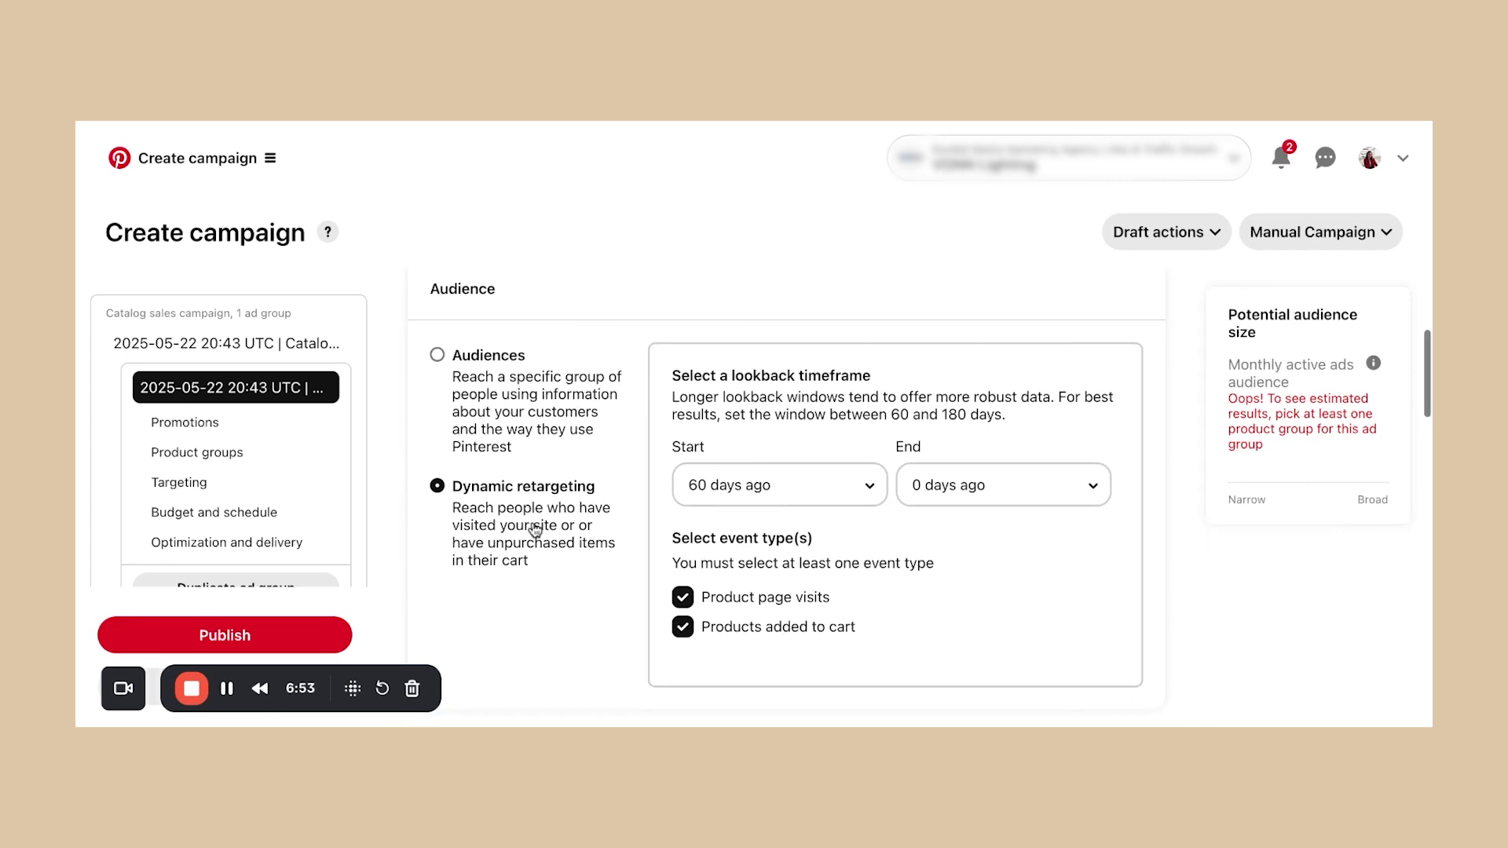
{"action": "left_click", "coordinate": [841, 490]}
{"action": "left_click", "coordinate": [785, 497]}
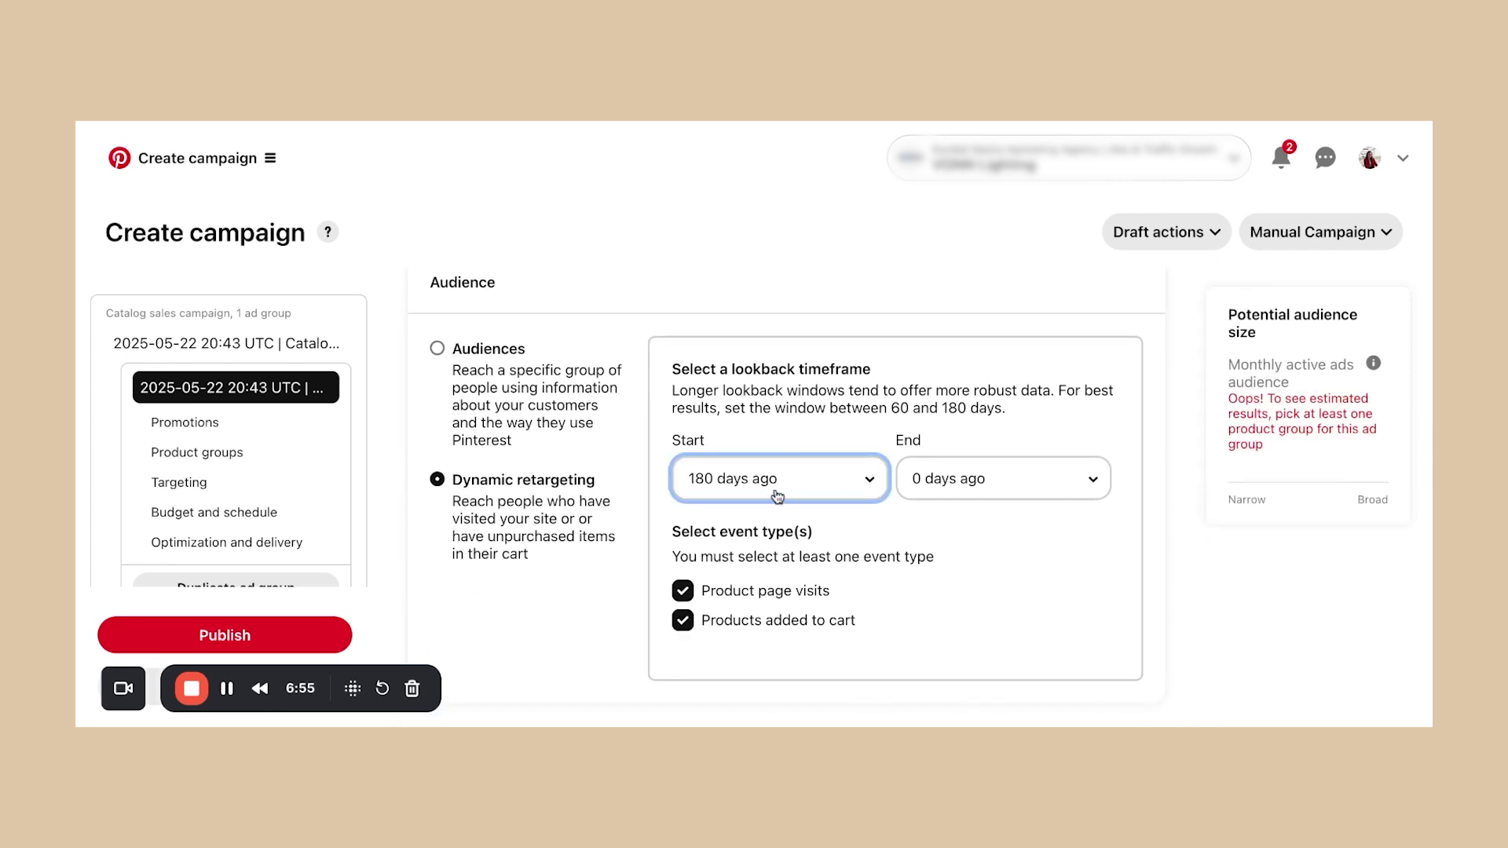
Step: Look over the ad group's locations, languages and devices targeting, promotion options, creative optimizations and product group list
{"action": "scroll", "coordinate": [950, 594], "scroll_direction": "down", "scroll_amount": 5}
{"action": "scroll", "coordinate": [950, 594], "scroll_direction": "down", "scroll_amount": 15}
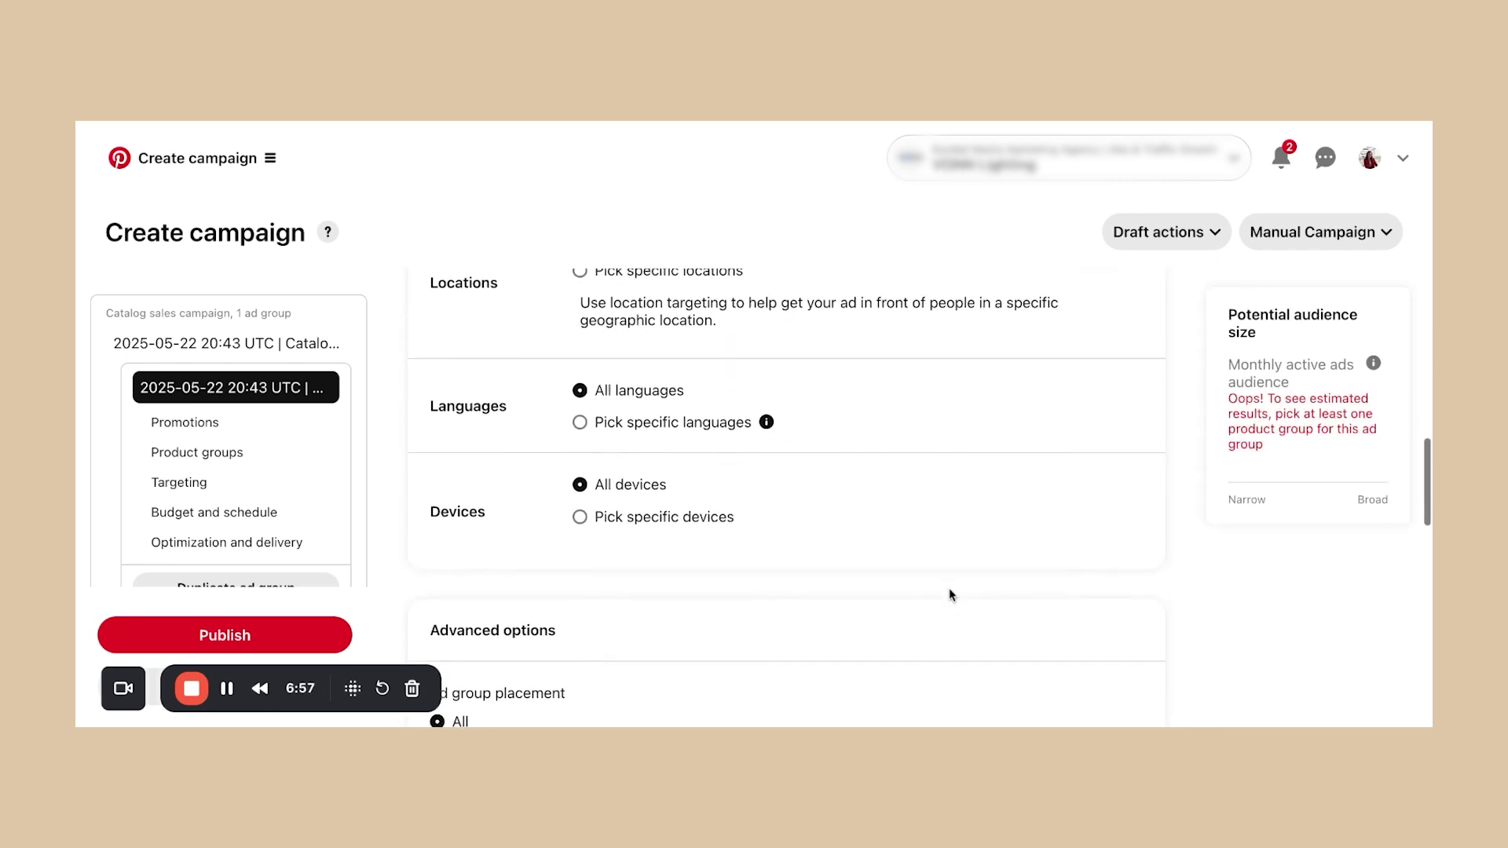
{"action": "scroll", "coordinate": [920, 498], "scroll_direction": "up", "scroll_amount": 20}
{"action": "scroll", "coordinate": [920, 499], "scroll_direction": "up", "scroll_amount": 10}
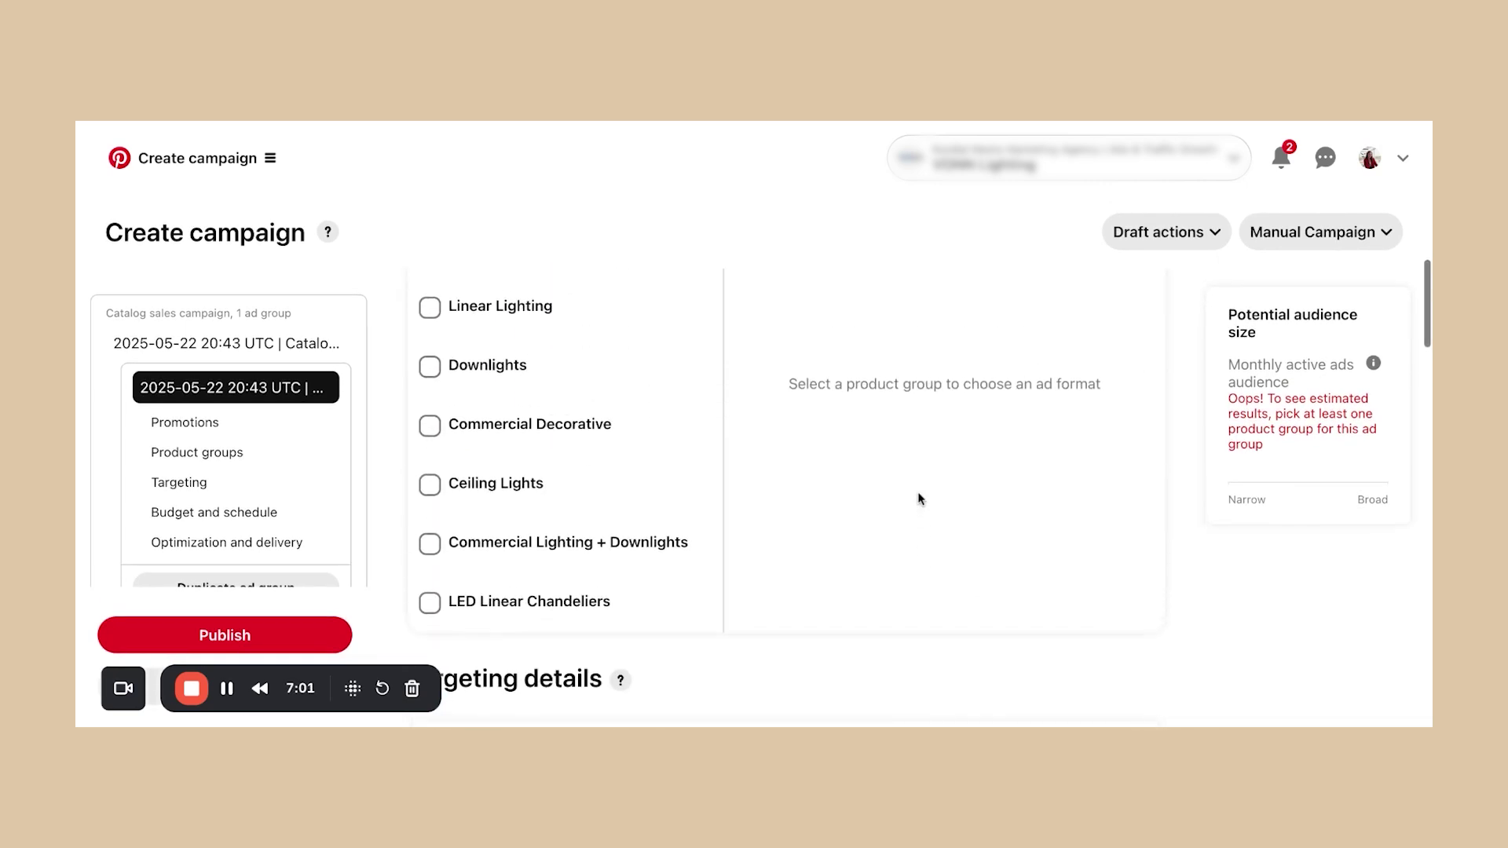
{"action": "scroll", "coordinate": [800, 398], "scroll_direction": "up", "scroll_amount": 5}
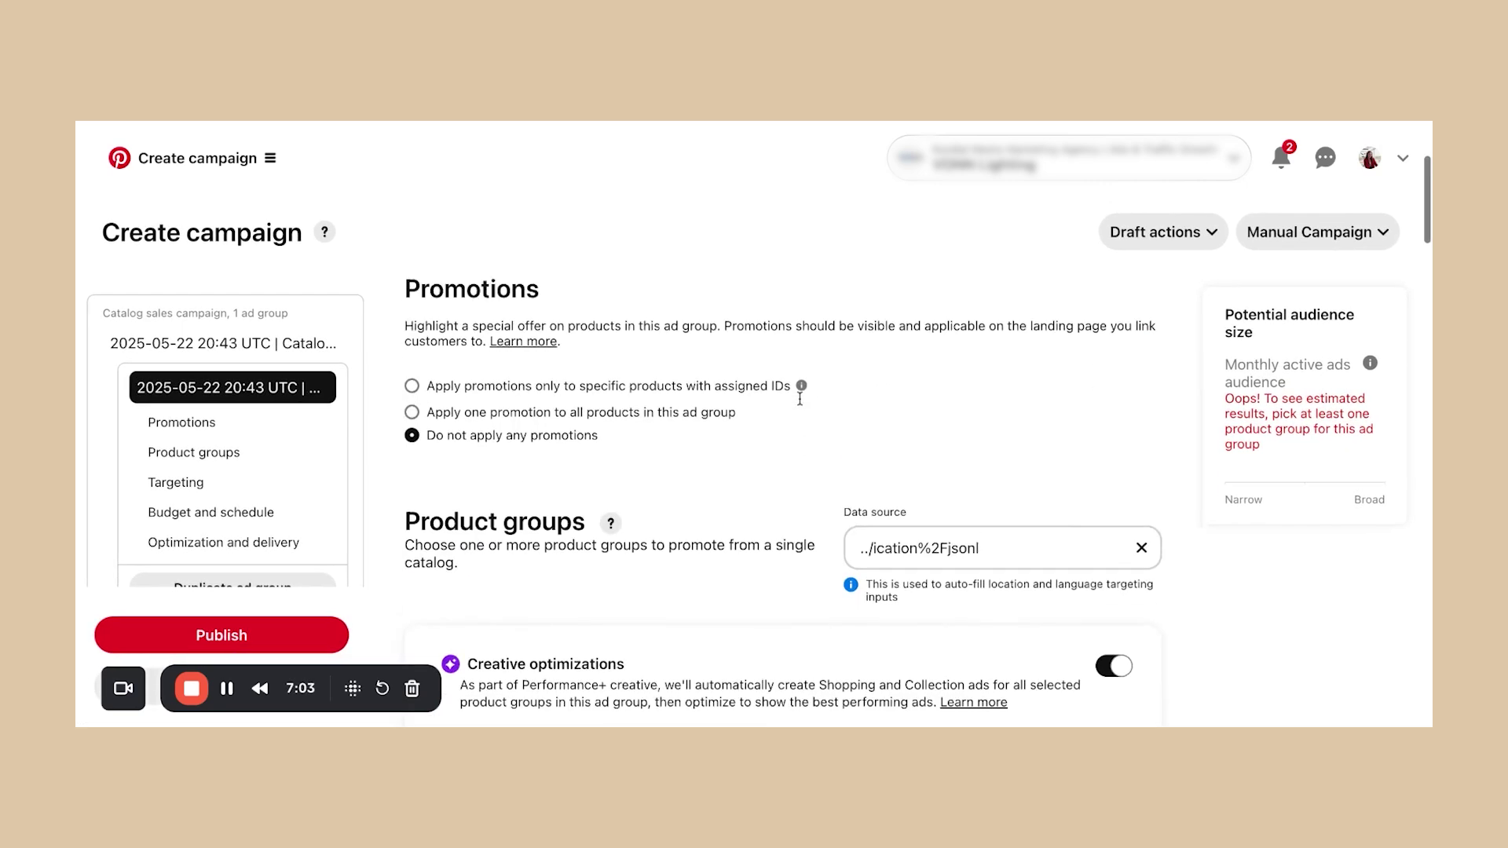
{"action": "scroll", "coordinate": [800, 398], "scroll_direction": "down", "scroll_amount": 6}
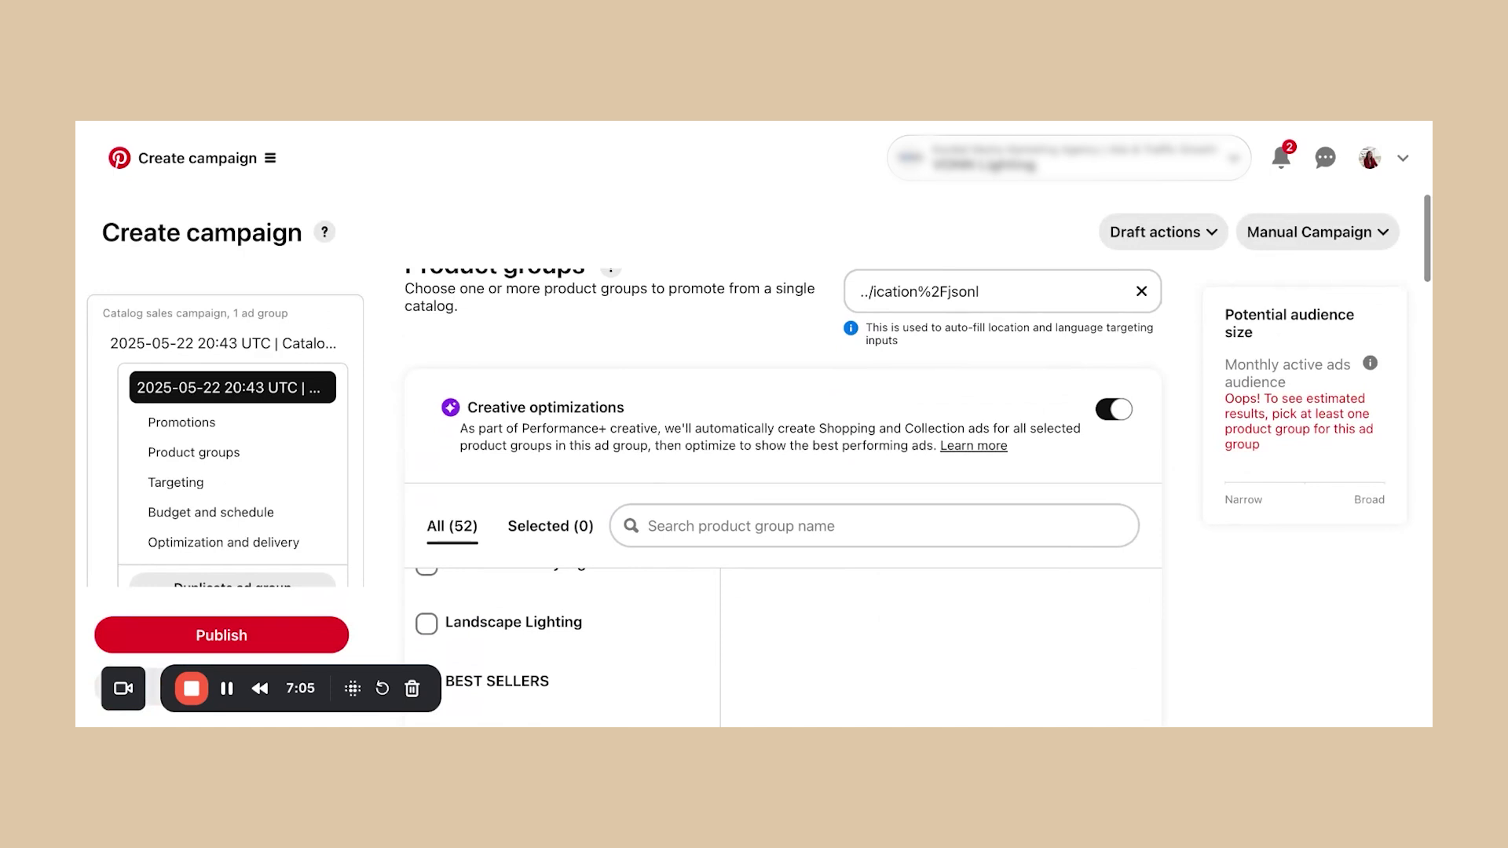
{"action": "scroll", "coordinate": [505, 575], "scroll_direction": "down", "scroll_amount": 5}
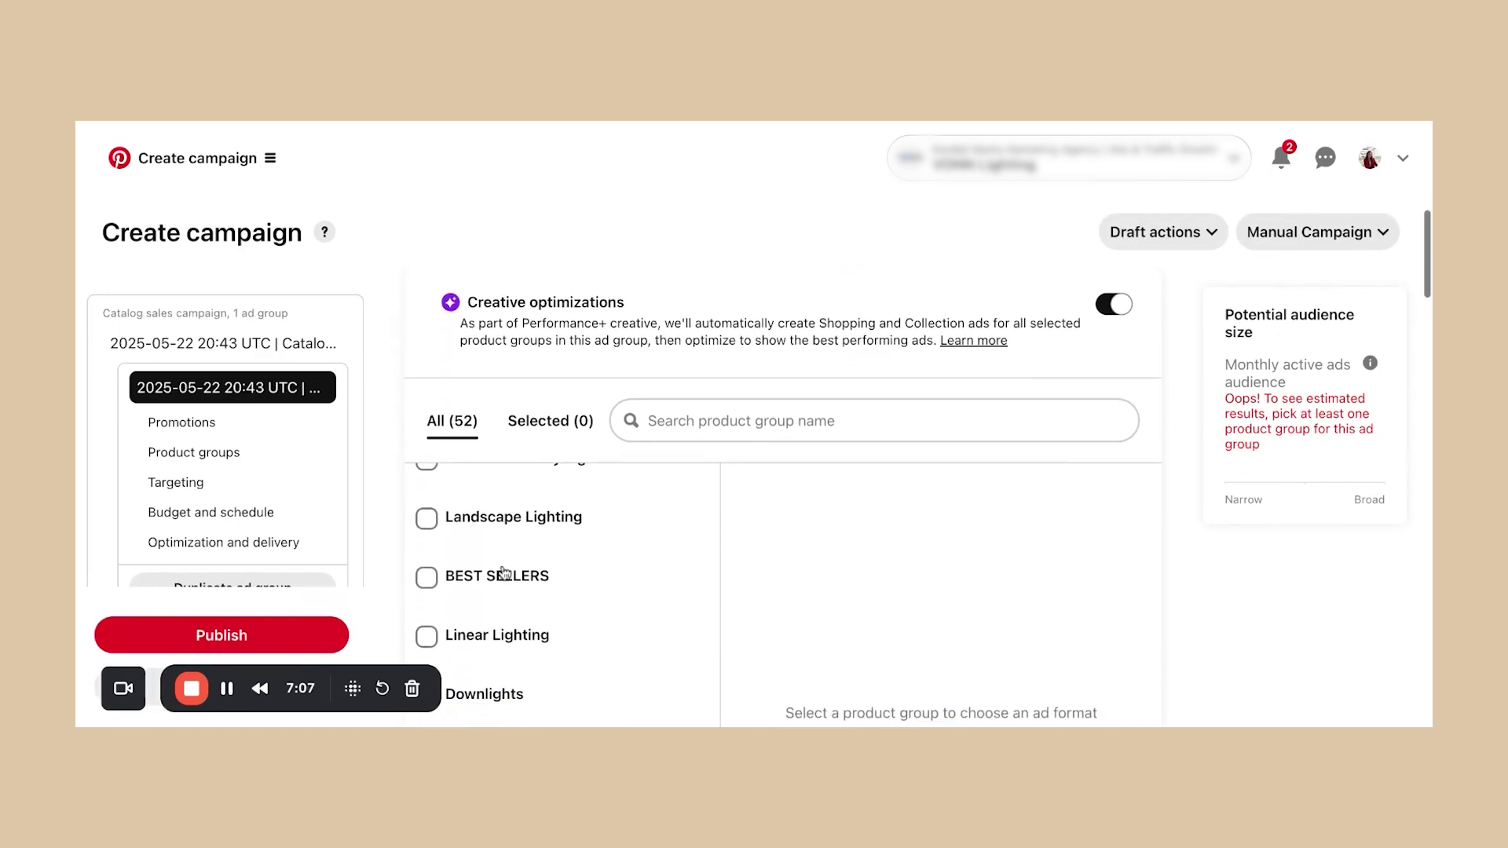
{"action": "scroll", "coordinate": [598, 656], "scroll_direction": "up", "scroll_amount": 3}
{"action": "scroll", "coordinate": [604, 634], "scroll_direction": "up", "scroll_amount": 10}
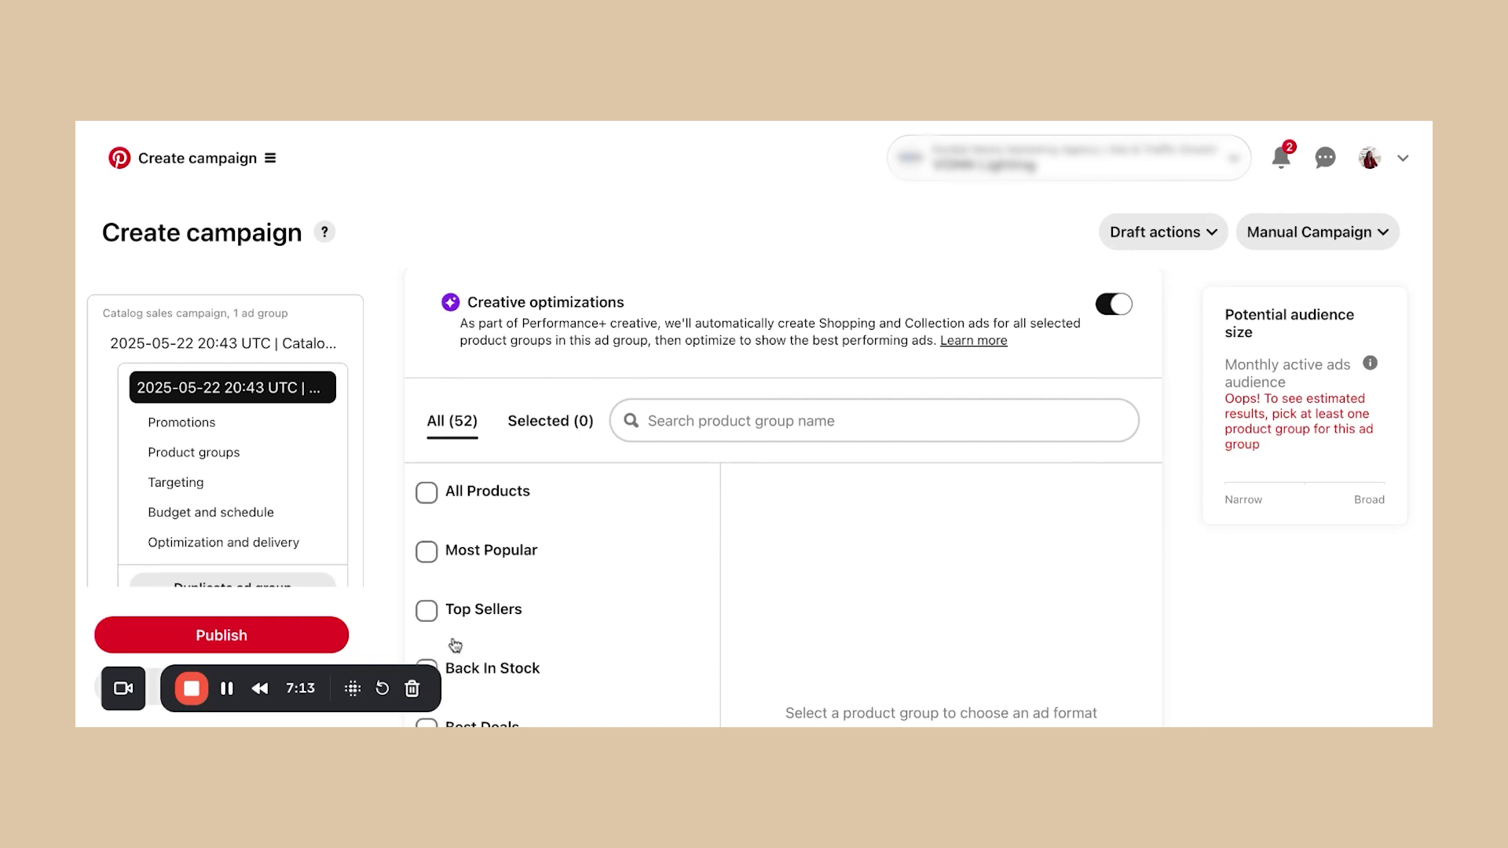
{"action": "scroll", "coordinate": [372, 614], "scroll_direction": "down", "scroll_amount": 2}
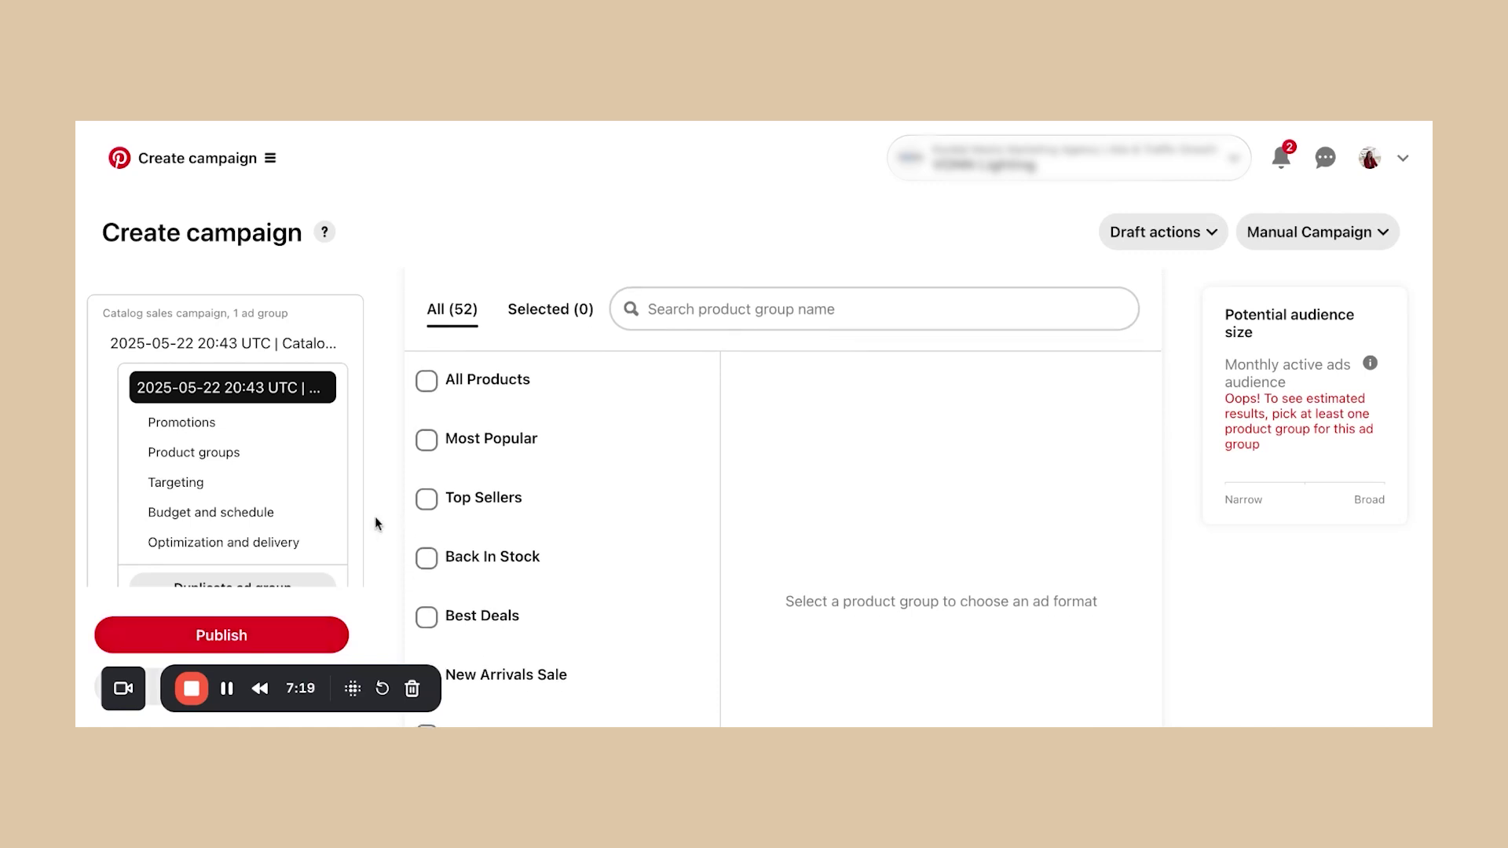
{"action": "scroll", "coordinate": [375, 524], "scroll_direction": "up", "scroll_amount": 1}
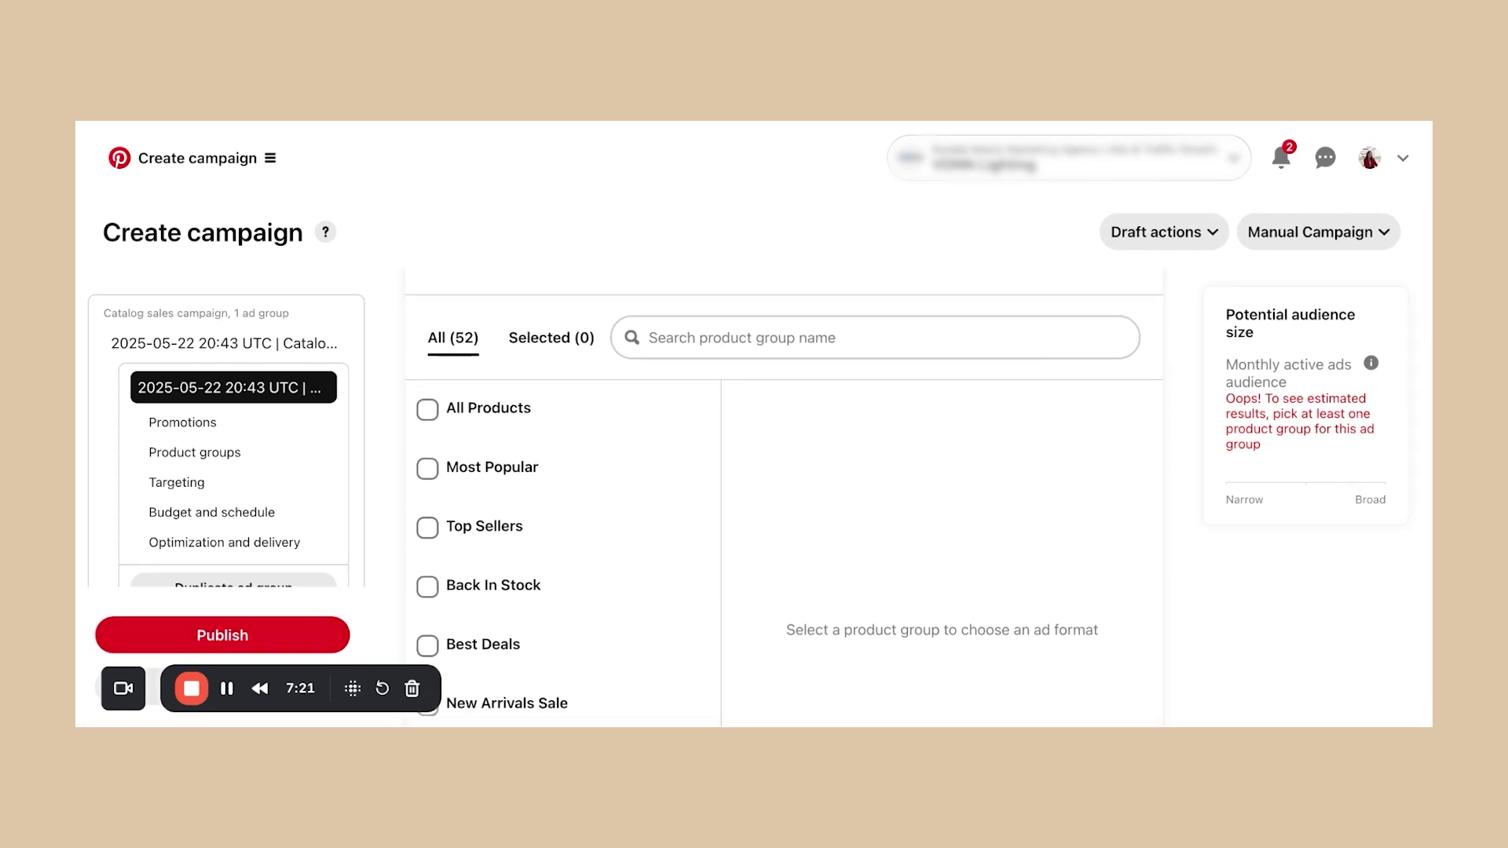
{"action": "scroll", "coordinate": [785, 497], "scroll_direction": "up", "scroll_amount": 5}
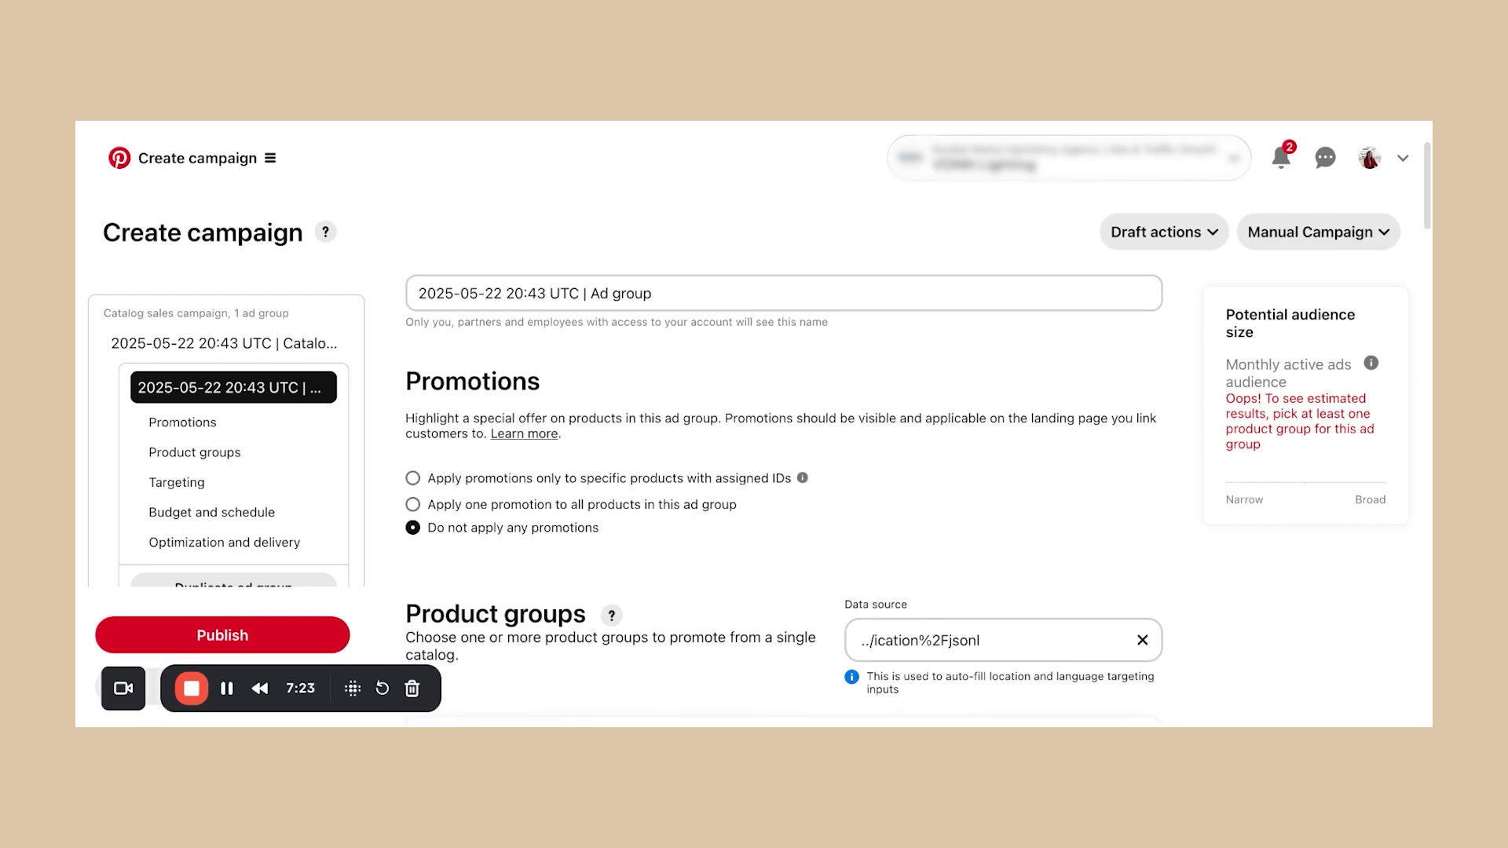